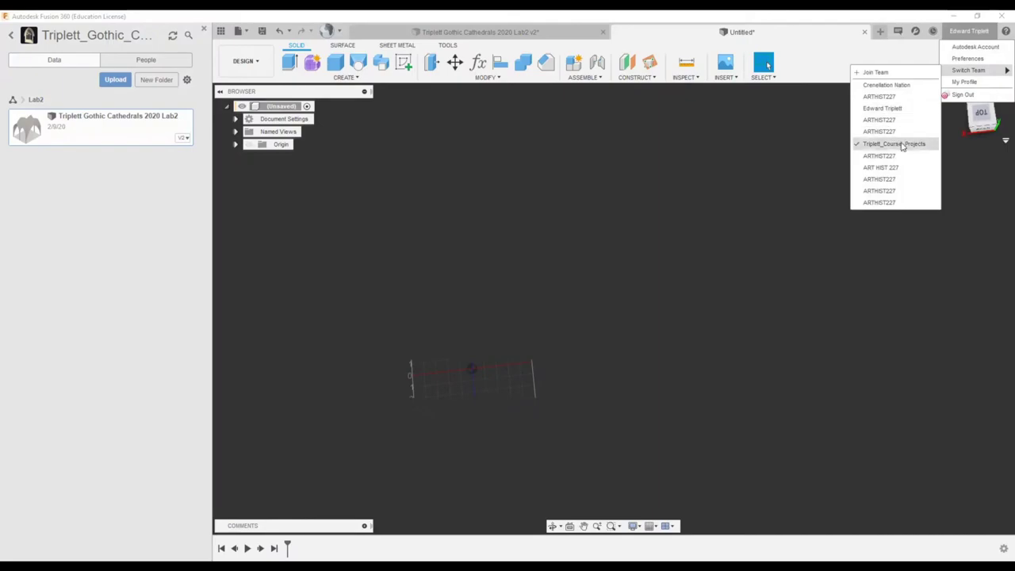
# Save the new untitled design as "Lab2 - Video Attempt" in the Lab2 folder of the course projects team.
pyautogui.click(900, 144)
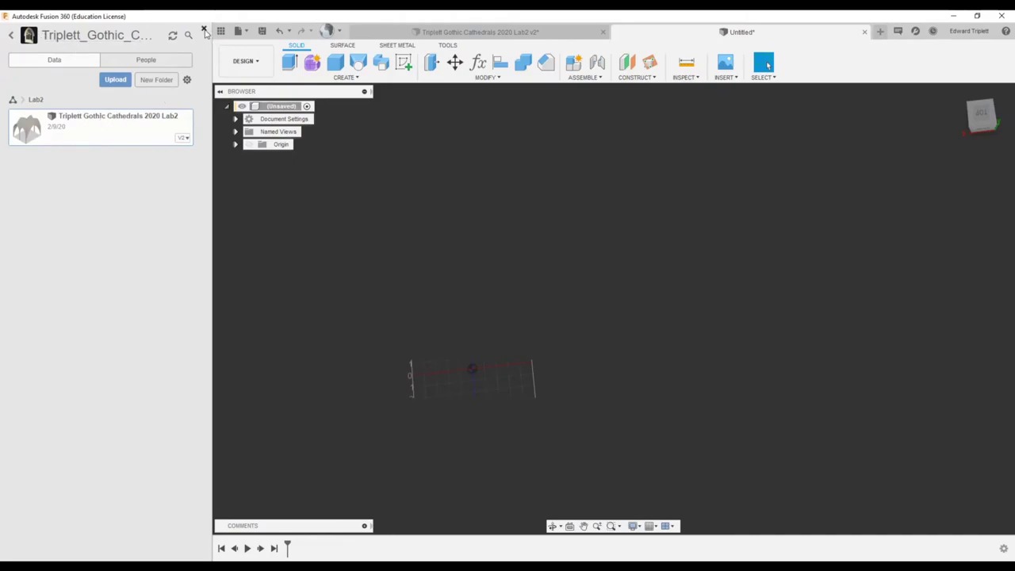
pyautogui.click(262, 30)
pyautogui.click(371, 113)
pyautogui.hotkey('ctrl', 'a')
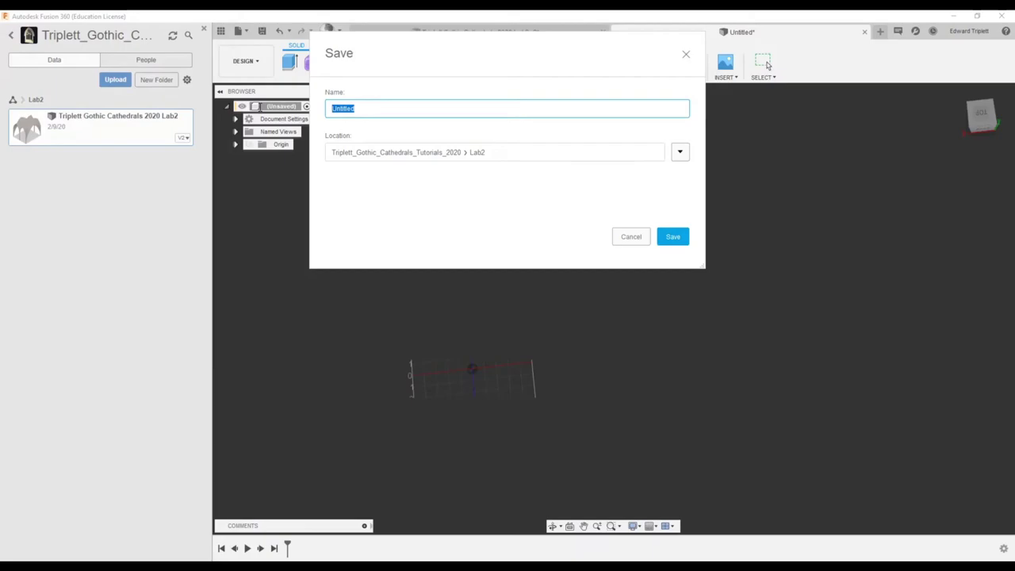
pyautogui.write('La')
pyautogui.press('BackSpace')
pyautogui.write('A1')
pyautogui.press('Return')
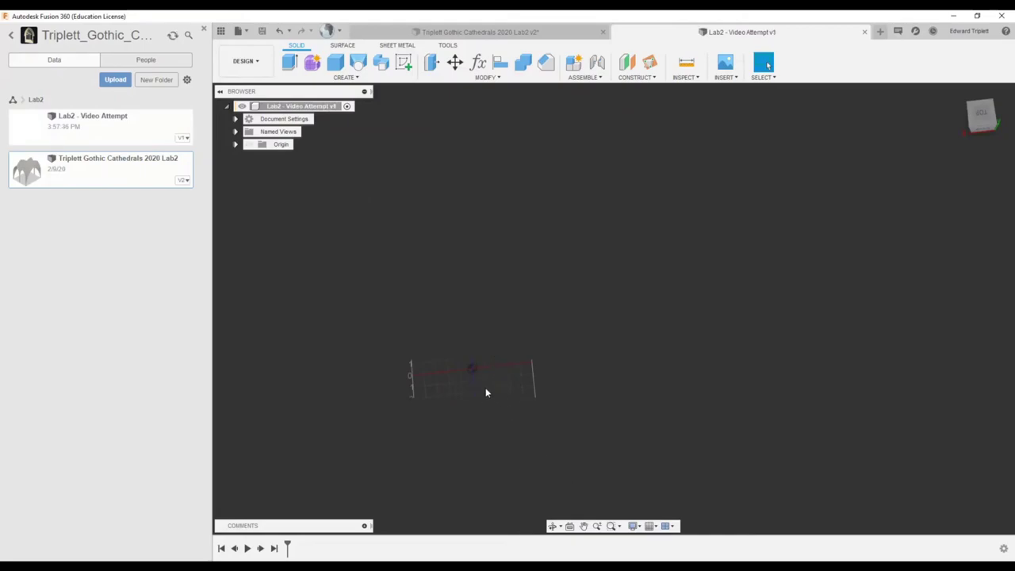
# Start a new sketch on the horizontal origin plane.
pyautogui.click(406, 65)
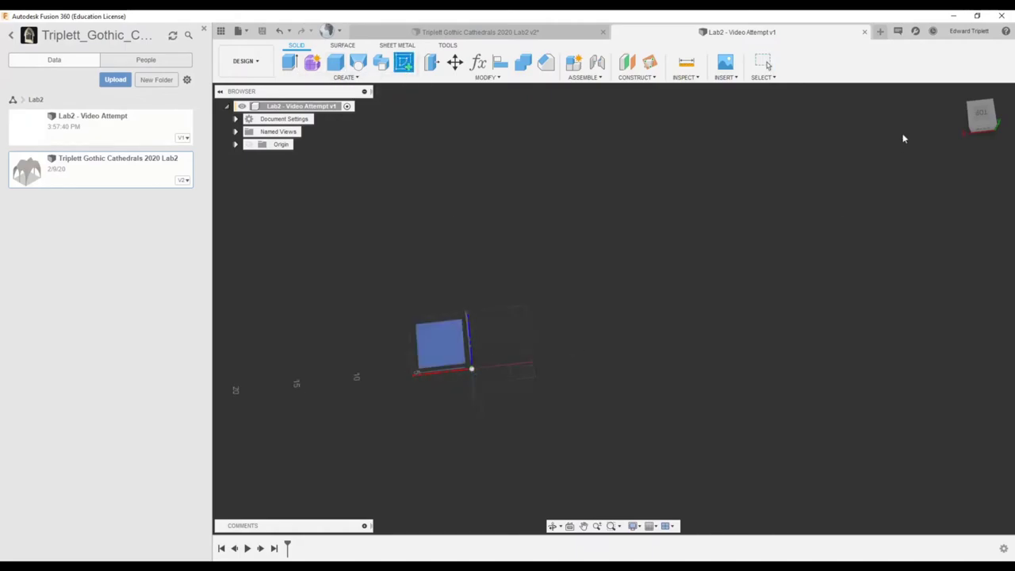
pyautogui.click(984, 118)
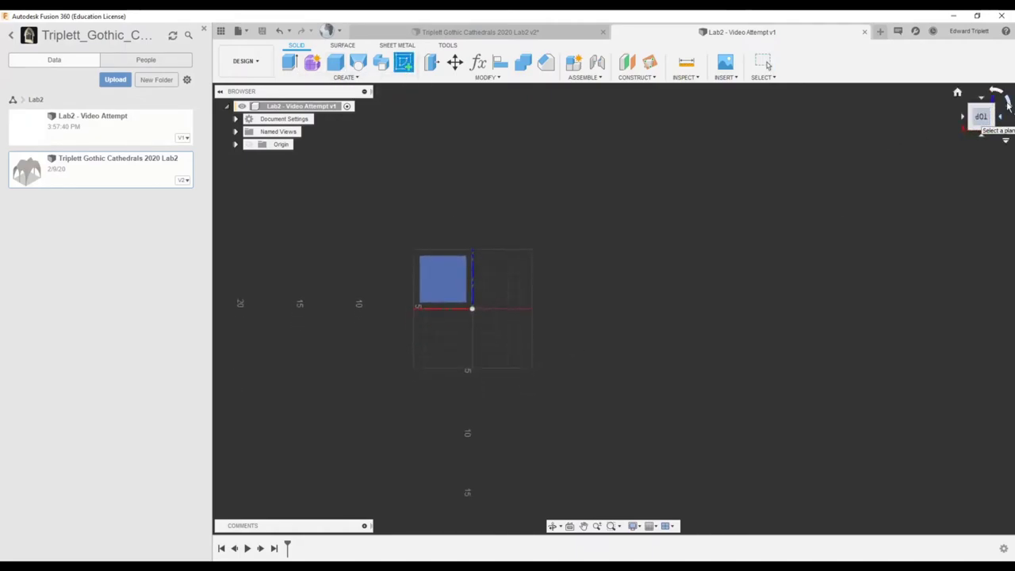
pyautogui.click(1007, 99)
pyautogui.click(1007, 103)
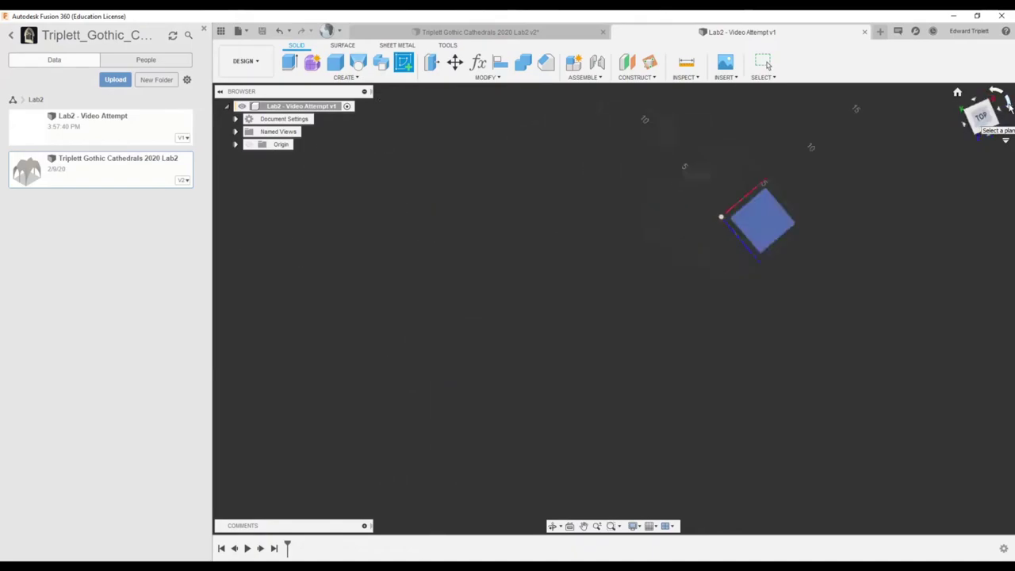
pyautogui.scroll(1, 788, 346)
pyautogui.moveTo(772, 344)
pyautogui.mouseDown(button='middle')
pyautogui.moveTo(754, 333)
pyautogui.moveTo(695, 347)
pyautogui.mouseUp(button='middle')
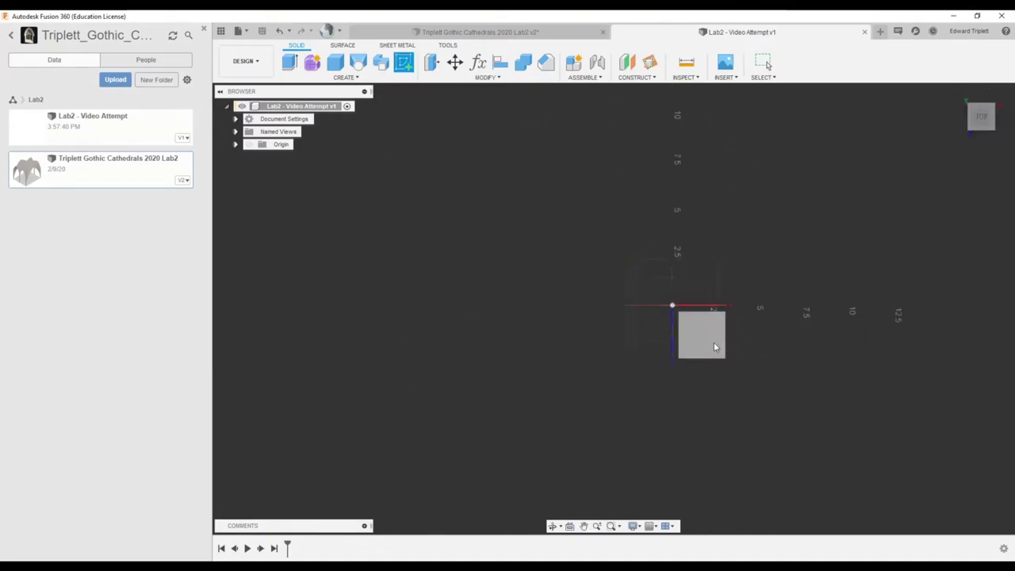
pyautogui.scroll(-1, 715, 344)
pyautogui.click(718, 342)
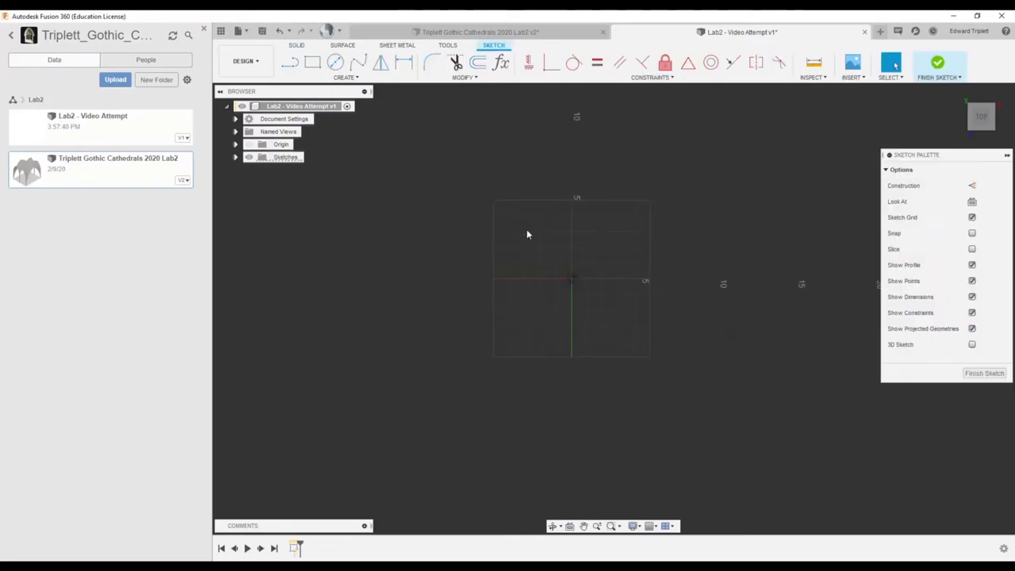
# Draw a rectangle from the origin, 14 m wide and 12 m high.
pyautogui.click(312, 62)
pyautogui.click(571, 279)
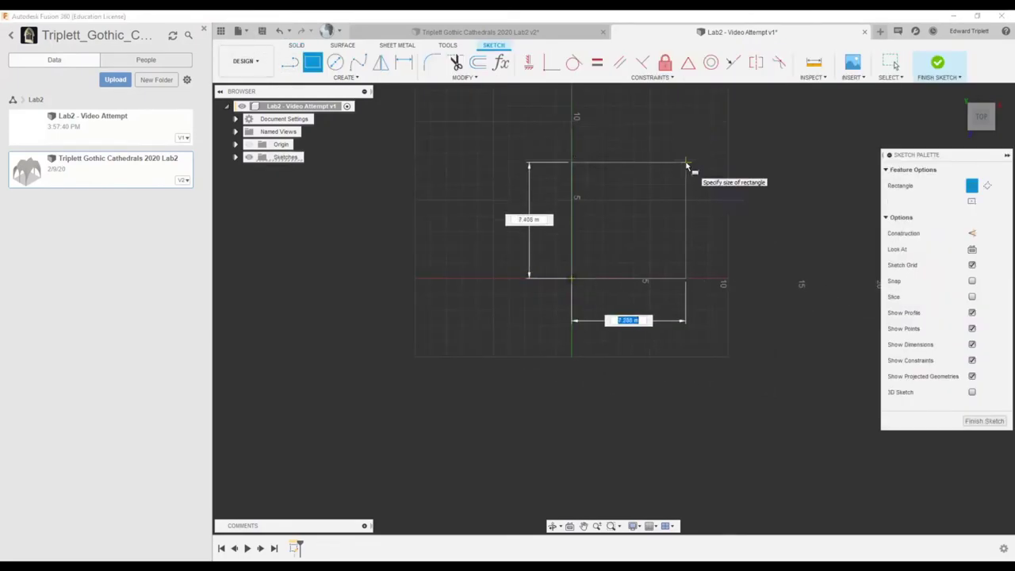
pyautogui.write('14')
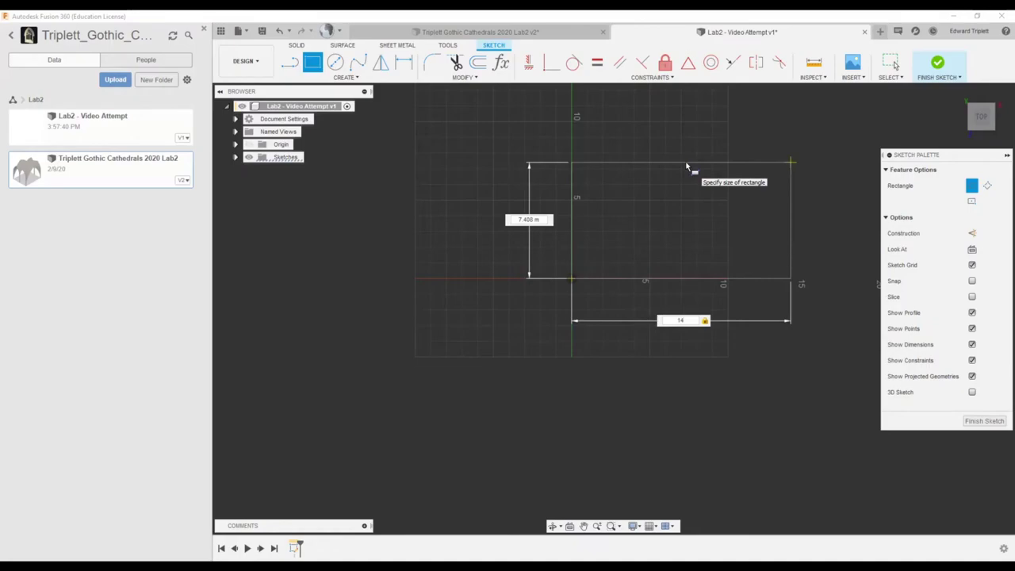
pyautogui.press('Tab')
pyautogui.write('12')
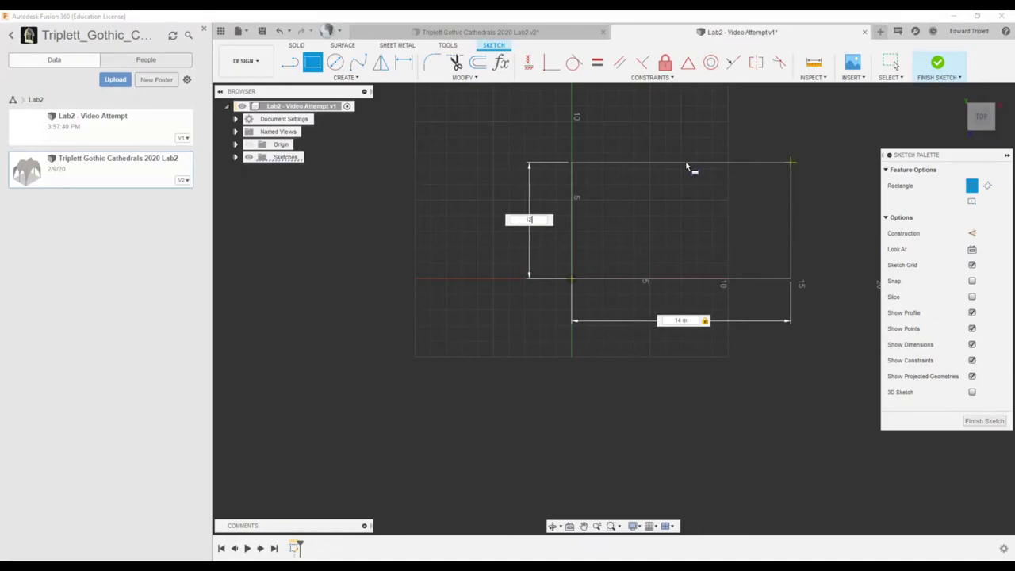
pyautogui.press('Return')
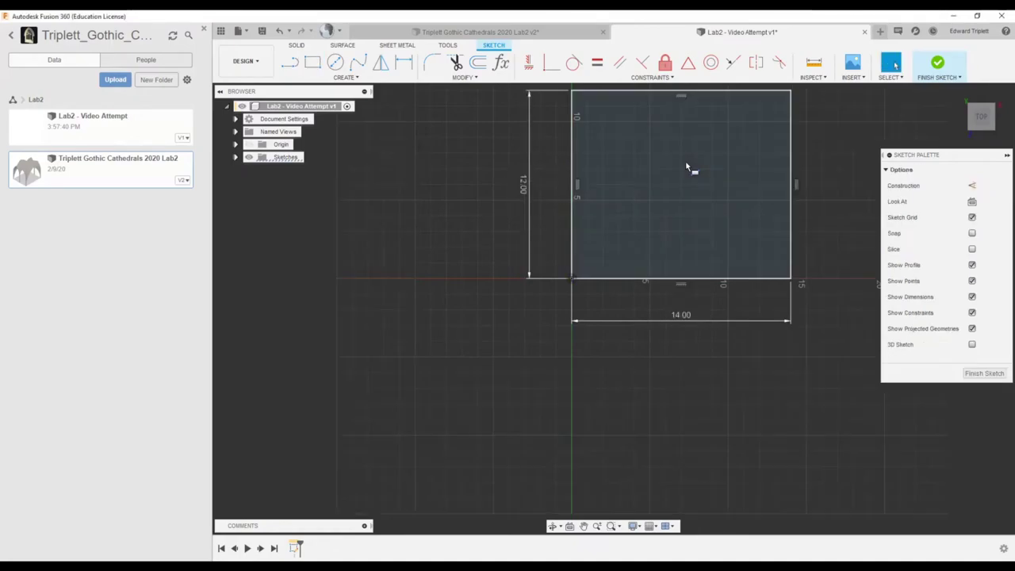
# Draw two lines dividing the rectangle in half, one horizontal and one vertical, between the midpoints of opposite sides.
pyautogui.moveTo(784, 165)
pyautogui.mouseDown(button='middle')
pyautogui.moveTo(531, 283)
pyautogui.moveTo(596, 275)
pyautogui.mouseUp(button='middle')
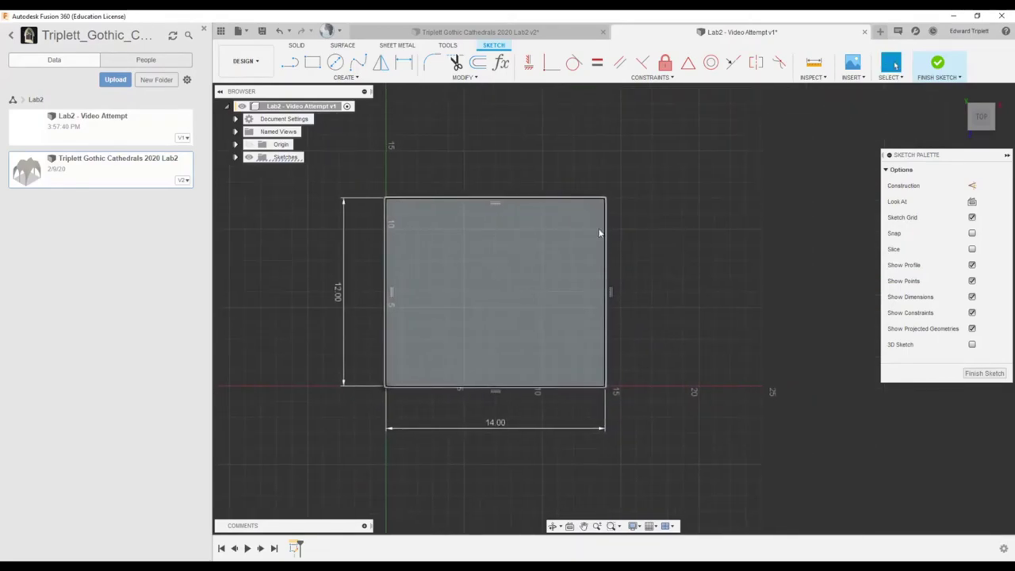
pyautogui.click(289, 63)
pyautogui.click(386, 292)
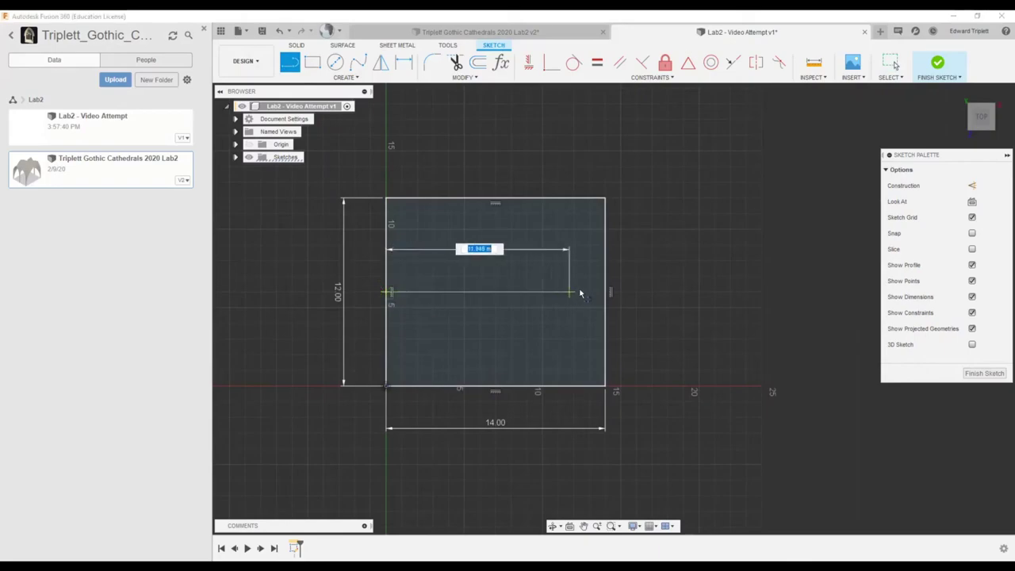
pyautogui.click(605, 292)
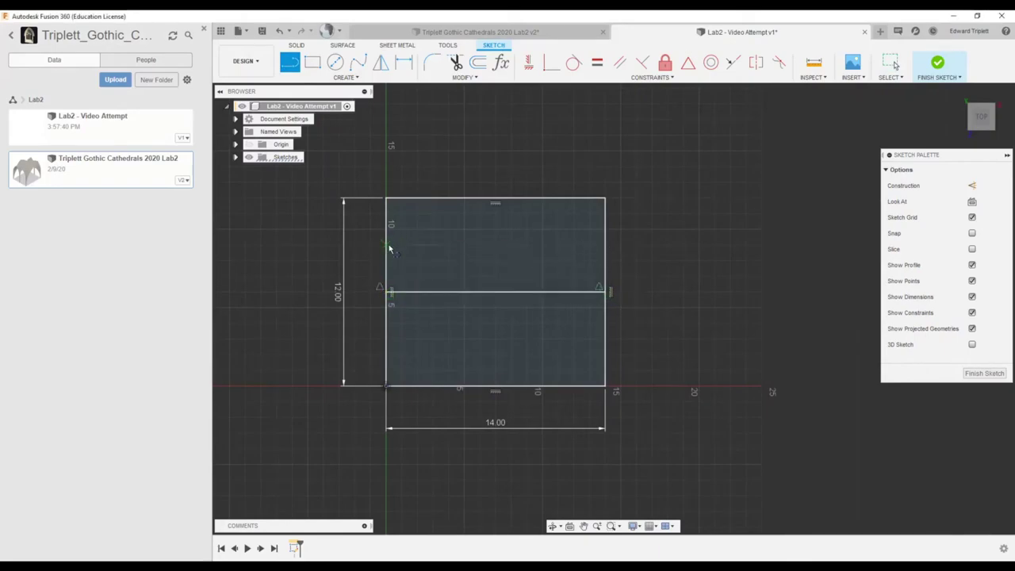
pyautogui.click(386, 199)
pyautogui.click(386, 293)
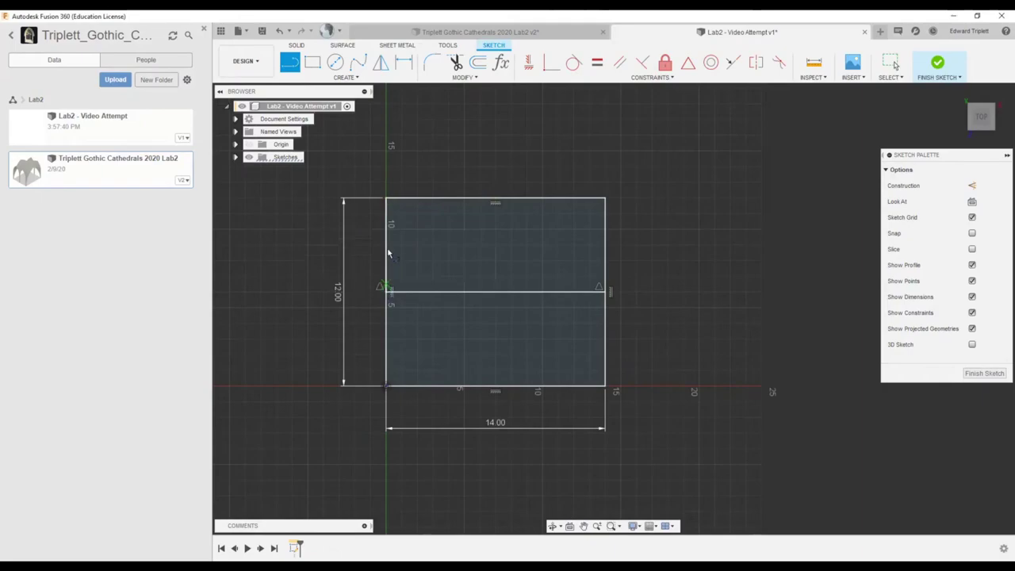
pyautogui.moveTo(387, 291); pyautogui.dragTo(388, 386)
pyautogui.click(387, 385)
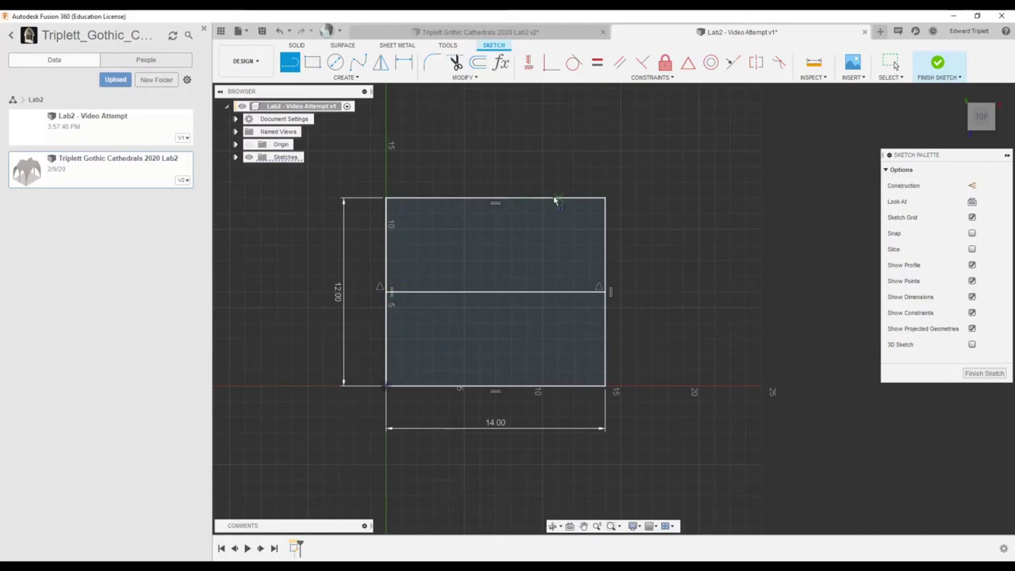
pyautogui.click(496, 198)
pyautogui.click(496, 386)
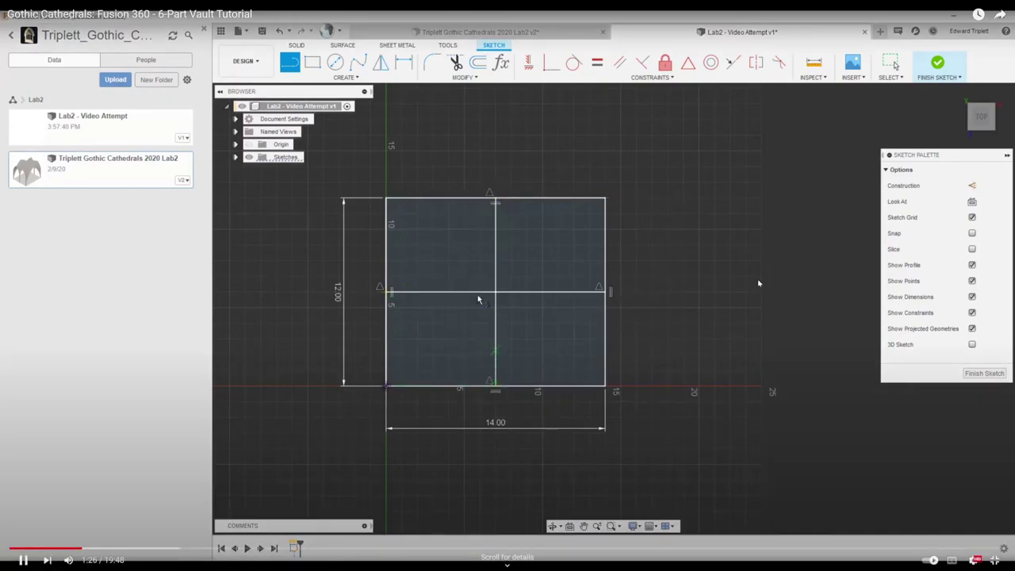
pyautogui.click(23, 560)
pyautogui.click(23, 559)
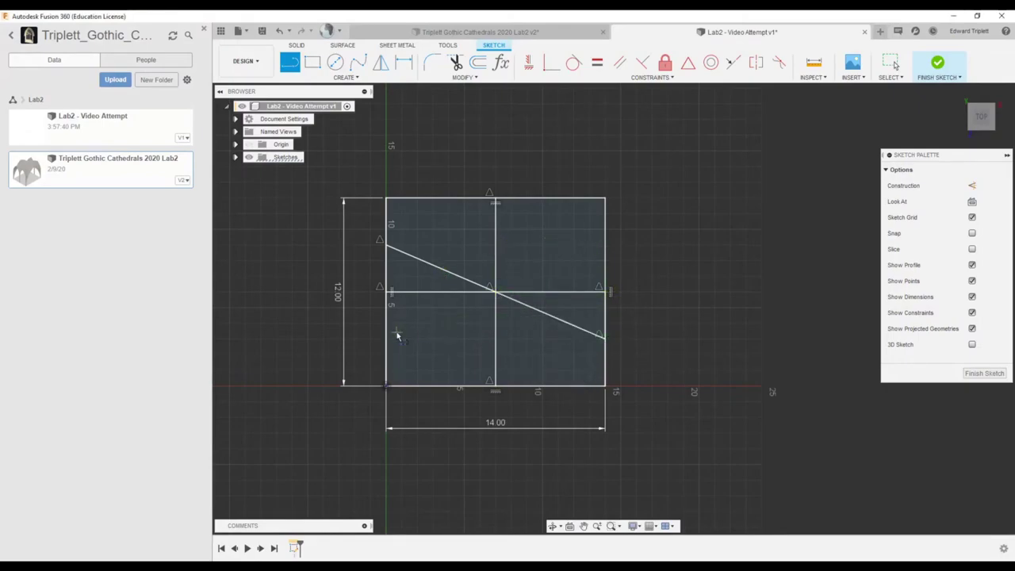
# Complete the diagonals through the rectangle's center to the quarter points of the 12 m sides as construction lines, and finish the sketch.
pyautogui.click(494, 292)
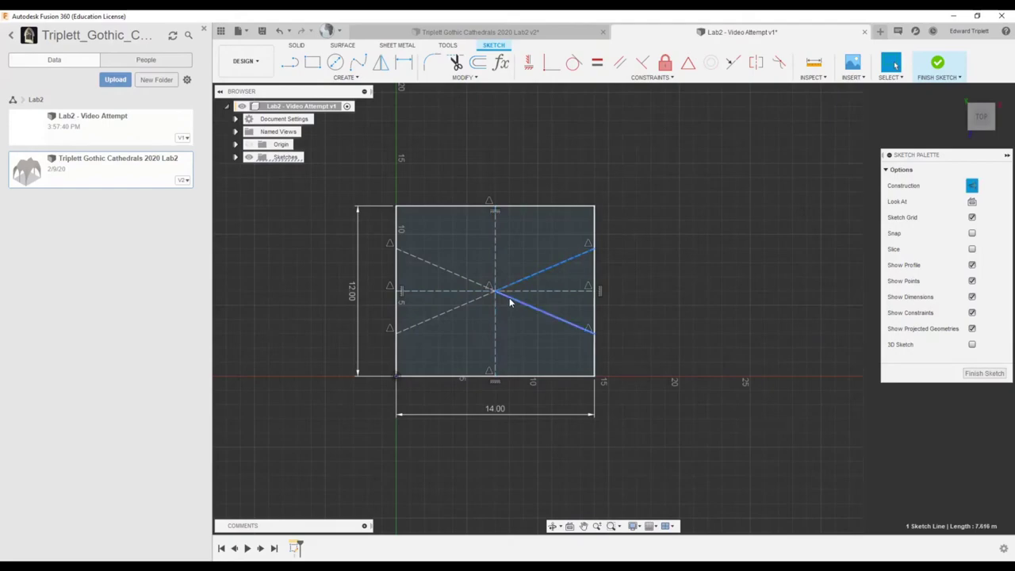
pyautogui.keyDown('shift'); pyautogui.moveTo(497, 348); pyautogui.dragTo(587, 214, button='middle'); pyautogui.keyUp('shift')
pyautogui.click(939, 65)
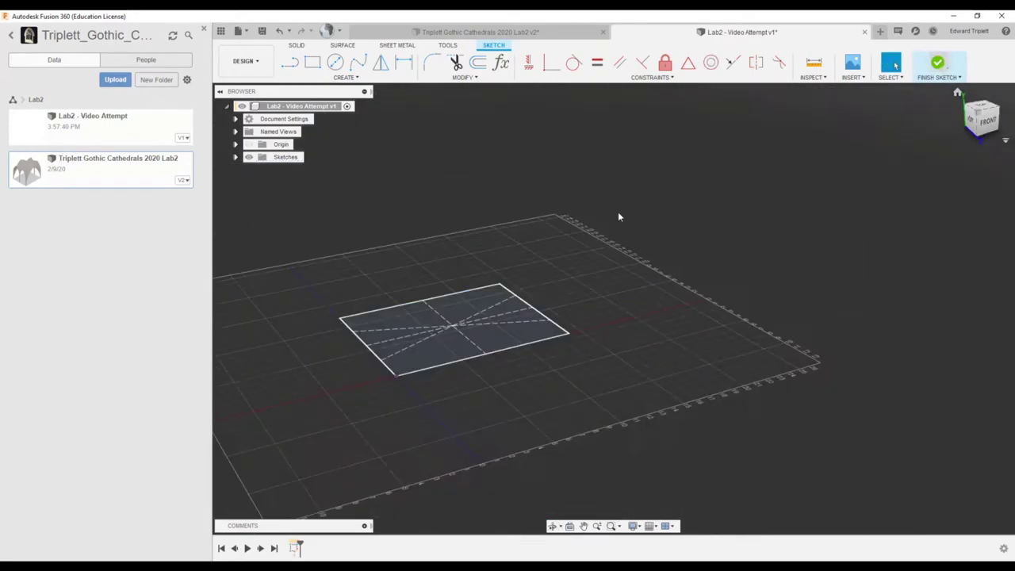
pyautogui.click(937, 63)
# Extrude the rectangular profile downward by -1 m as a new body.
pyautogui.click(480, 302)
pyautogui.click(336, 63)
pyautogui.moveTo(453, 313); pyautogui.dragTo(454, 347)
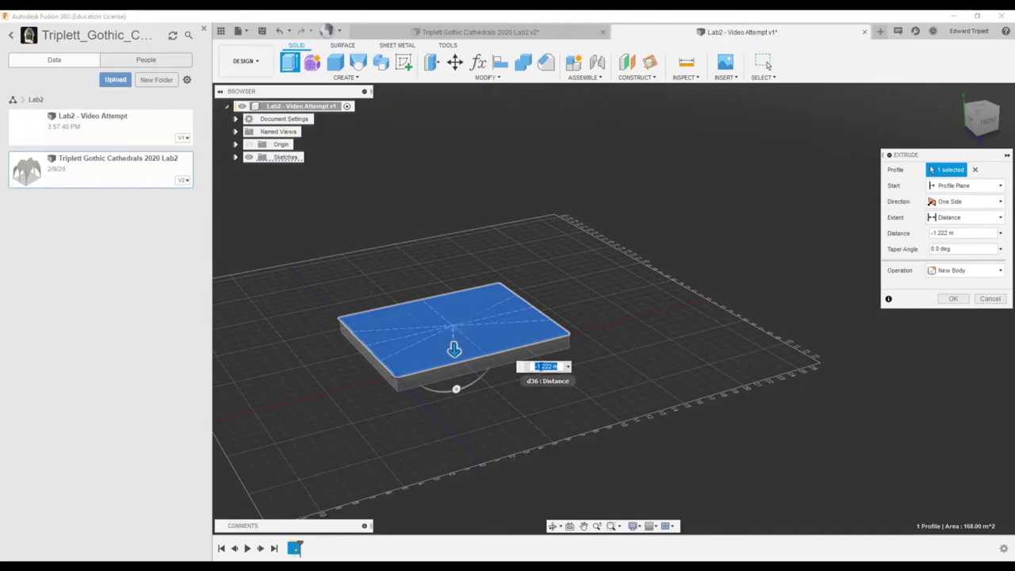
pyautogui.write('-1')
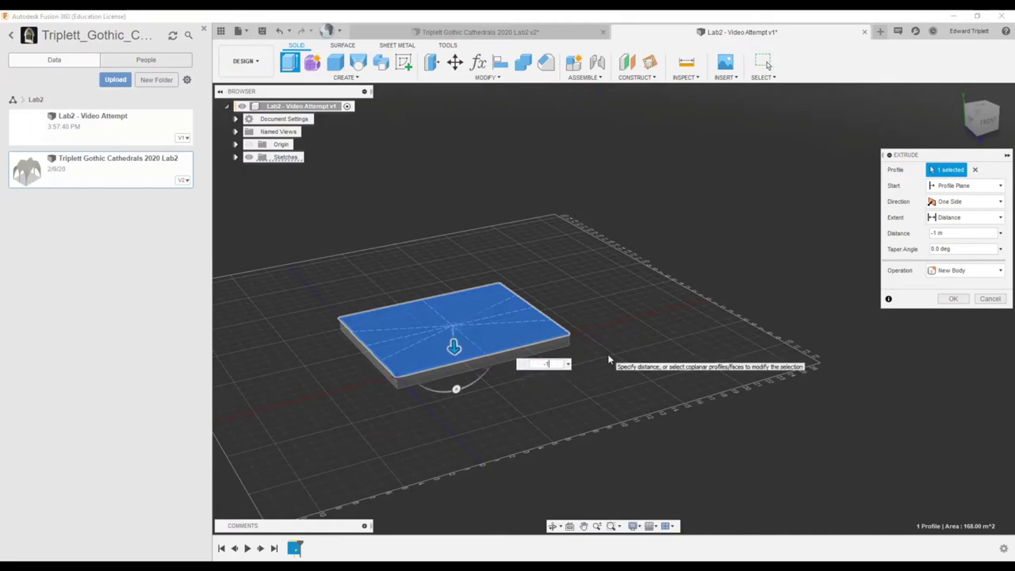
pyautogui.press('Return')
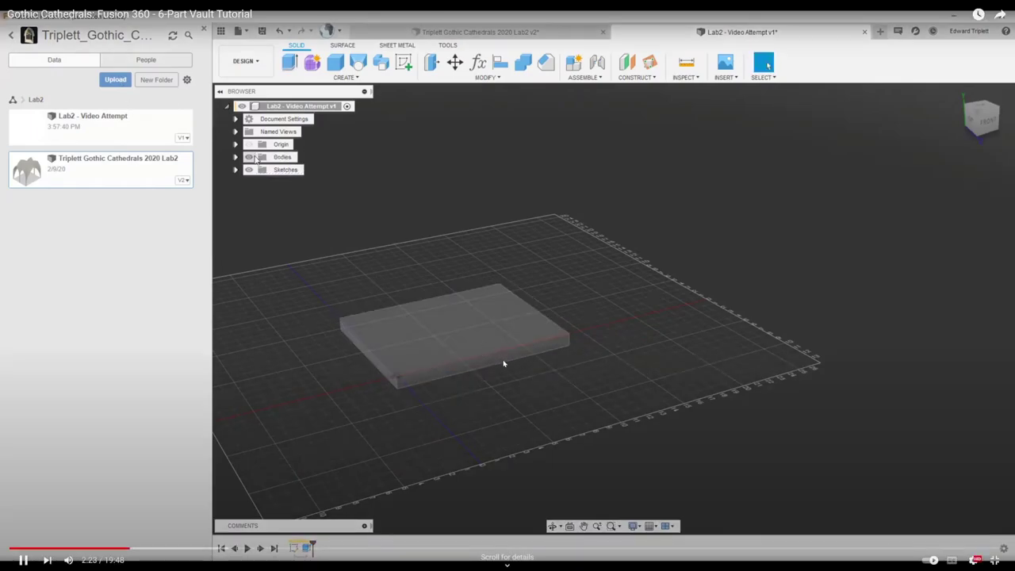
# Expand the sketches folder and show the base sketch on top of the slab again.
pyautogui.click(234, 169)
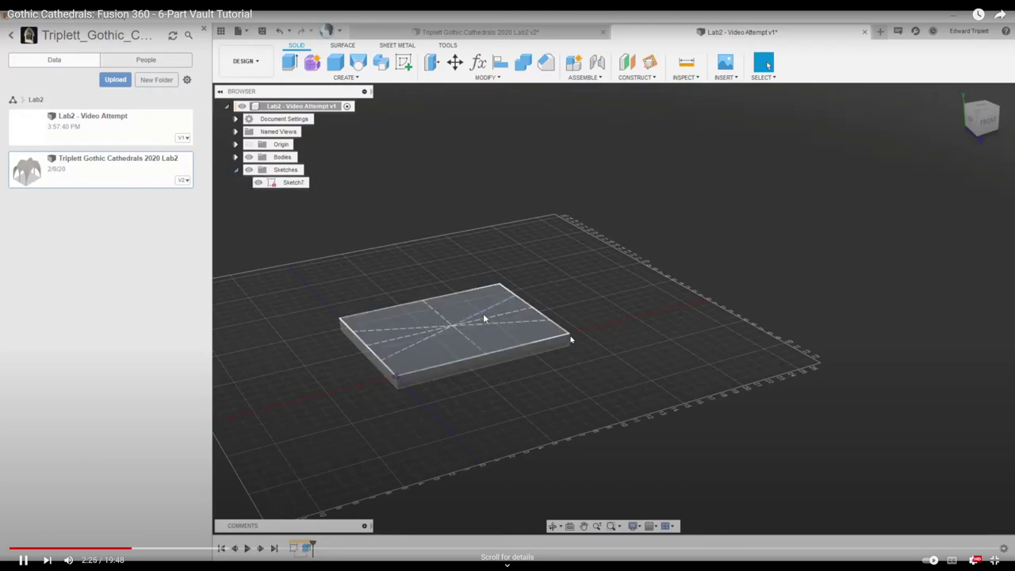
pyautogui.scroll(3, 484, 315)
pyautogui.moveTo(489, 335); pyautogui.dragTo(618, 340, button='middle')
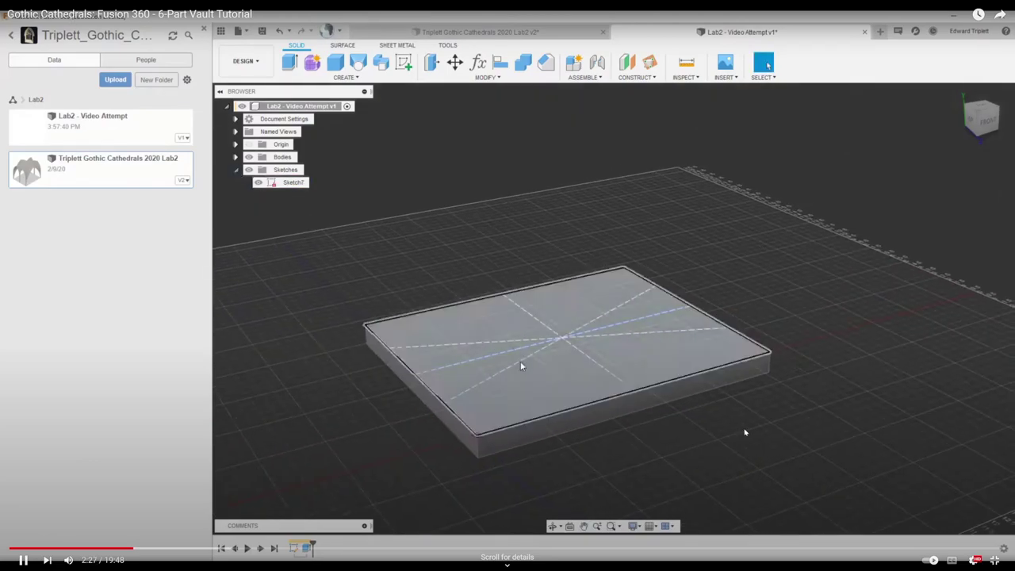
# Select the slab's front 14 m side face and open the list of construction geometry commands.
pyautogui.keyDown('shift'); pyautogui.moveTo(546, 392); pyautogui.dragTo(589, 395, button='middle'); pyautogui.keyUp('shift')
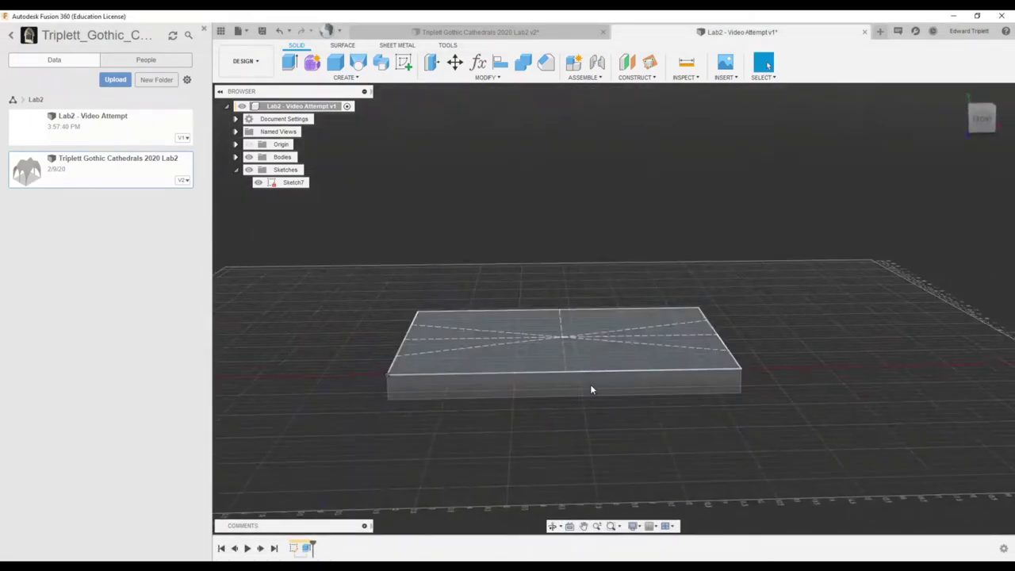
pyautogui.click(589, 380)
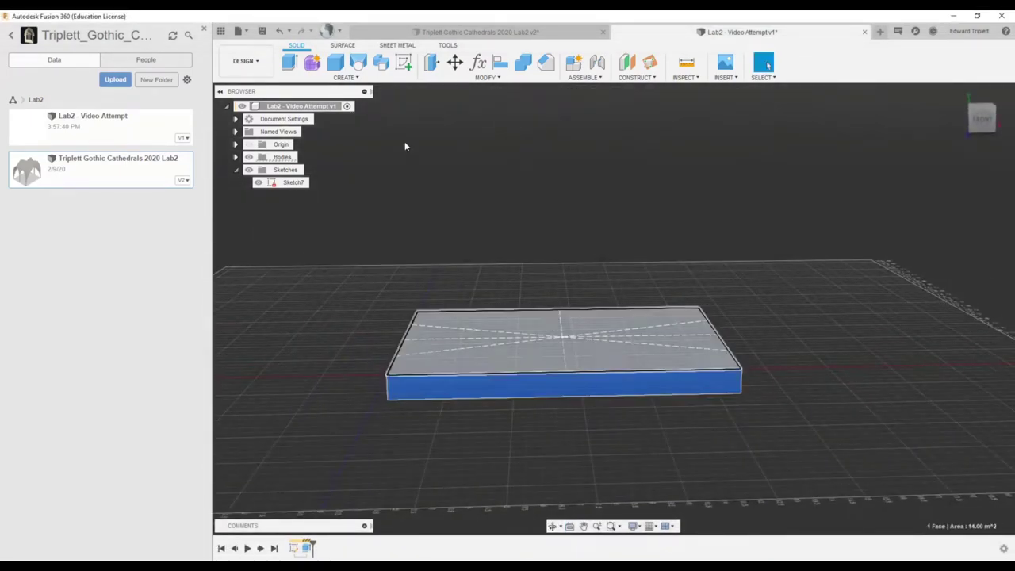
pyautogui.click(345, 77)
pyautogui.click(347, 78)
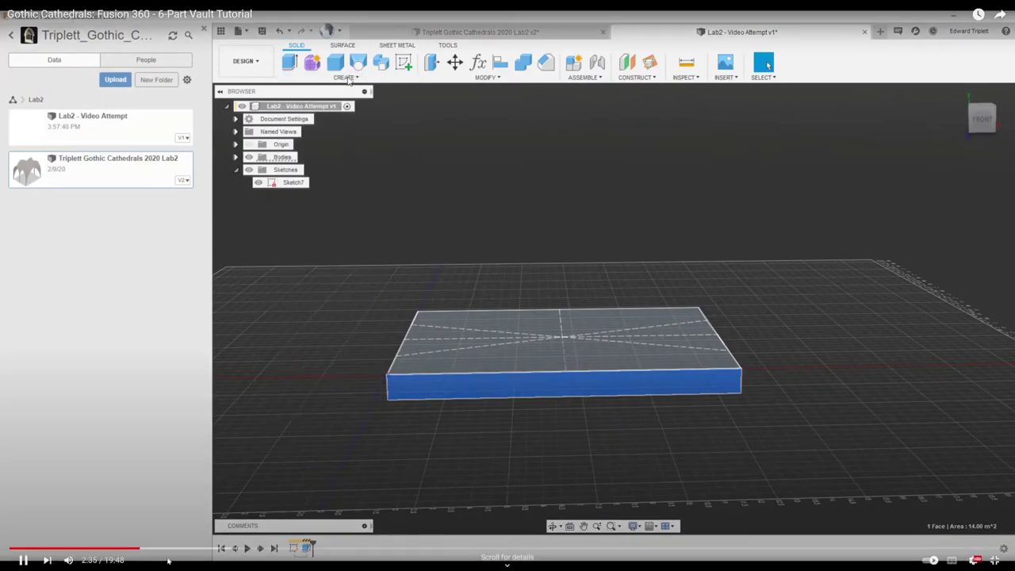
pyautogui.click(636, 78)
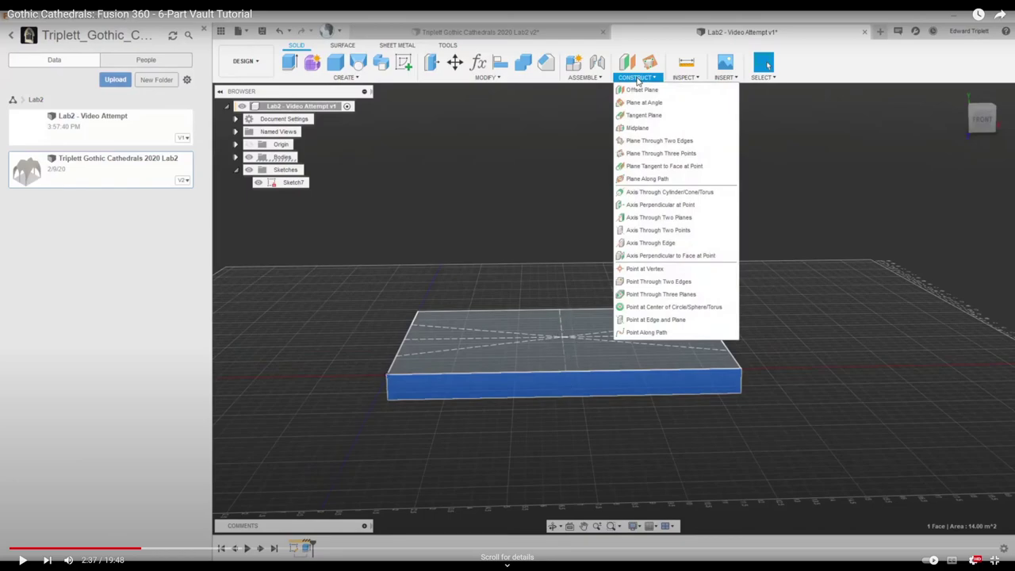
pyautogui.click(23, 560)
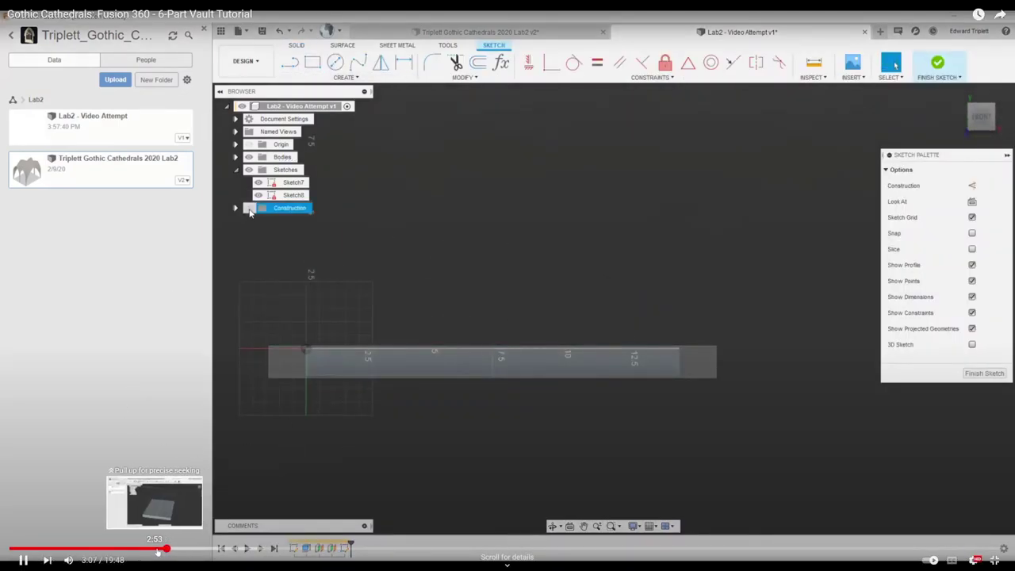
pyautogui.click(158, 548)
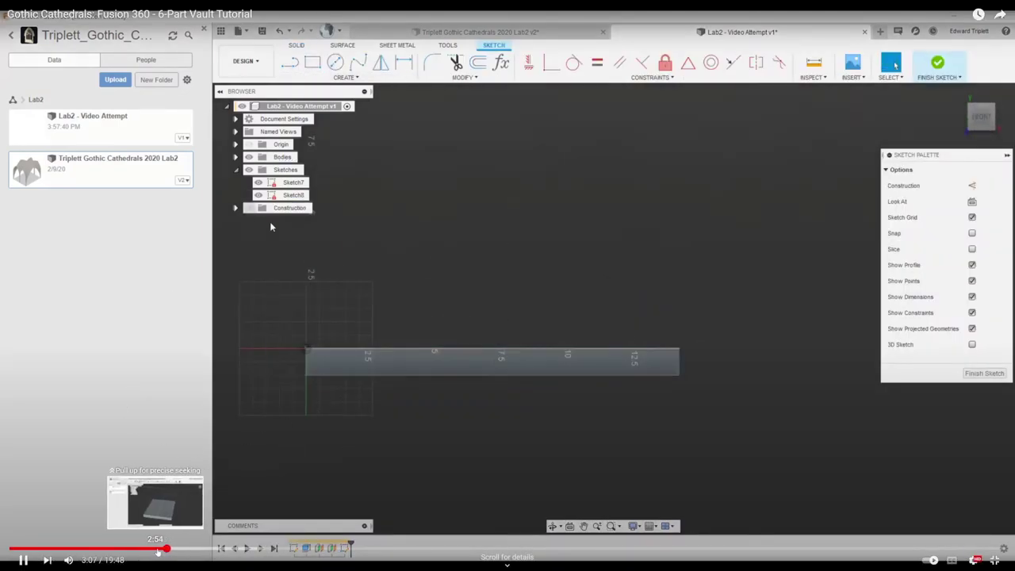
pyautogui.moveTo(158, 548); pyautogui.dragTo(158, 547)
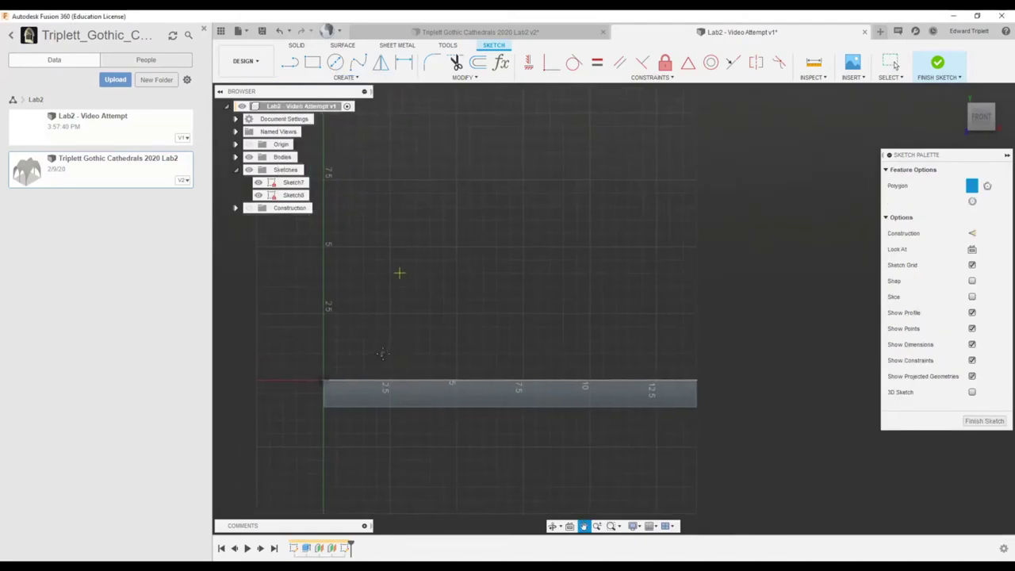
# Draw a three-sided edge polygon upward from the full 14 m top edge of the slab's front face.
pyautogui.click(324, 380)
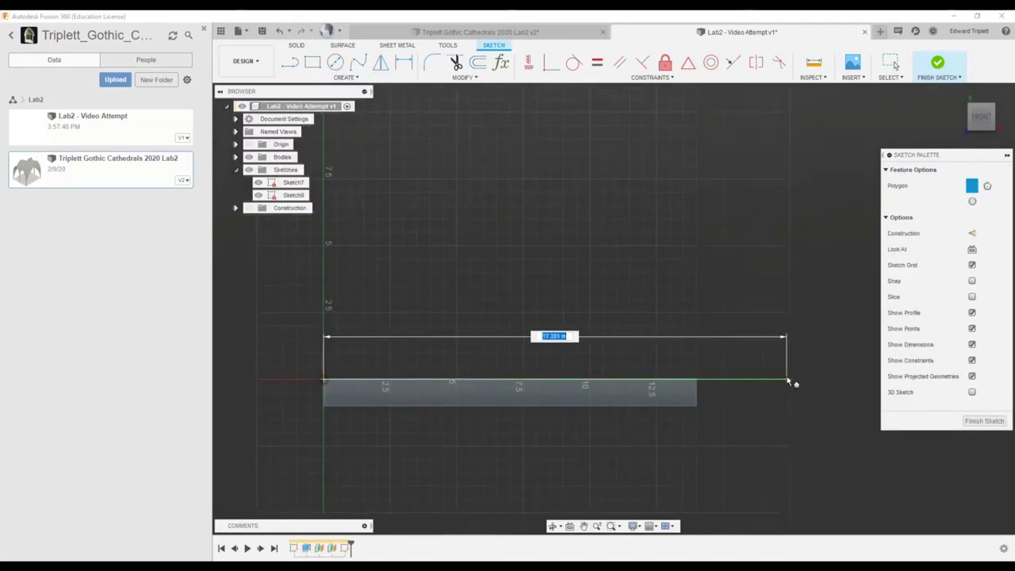
pyautogui.click(697, 380)
pyautogui.write('3')
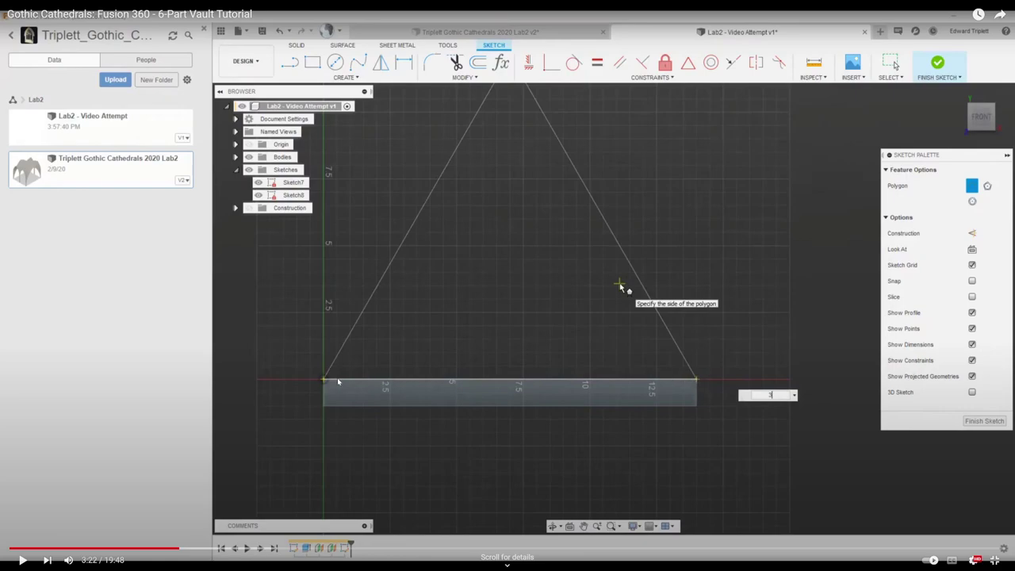
# Draw the two pointed-arch arcs from the base corners to the triangle's apex and offset them inward.
pyautogui.click(22, 560)
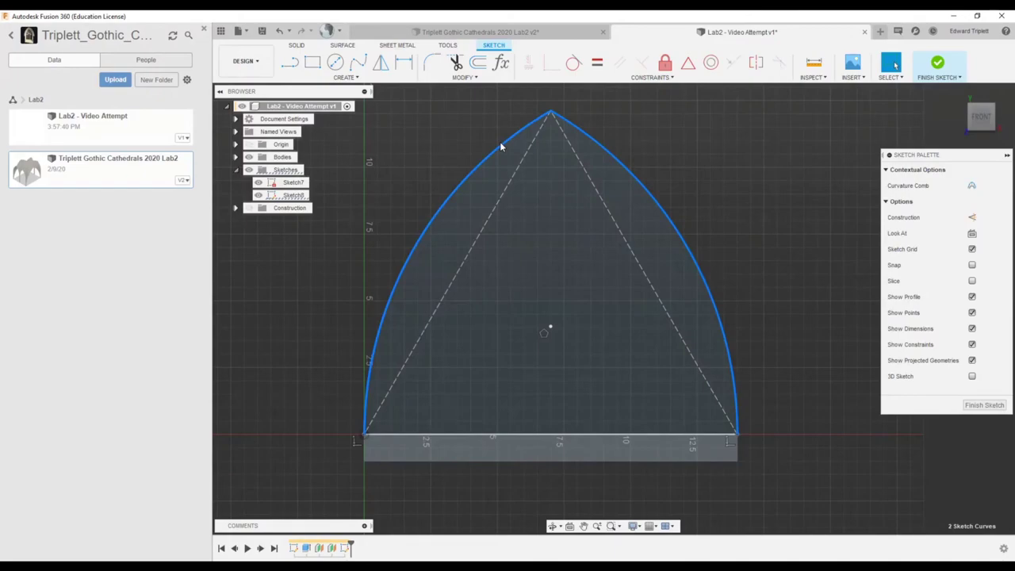
pyautogui.click(478, 69)
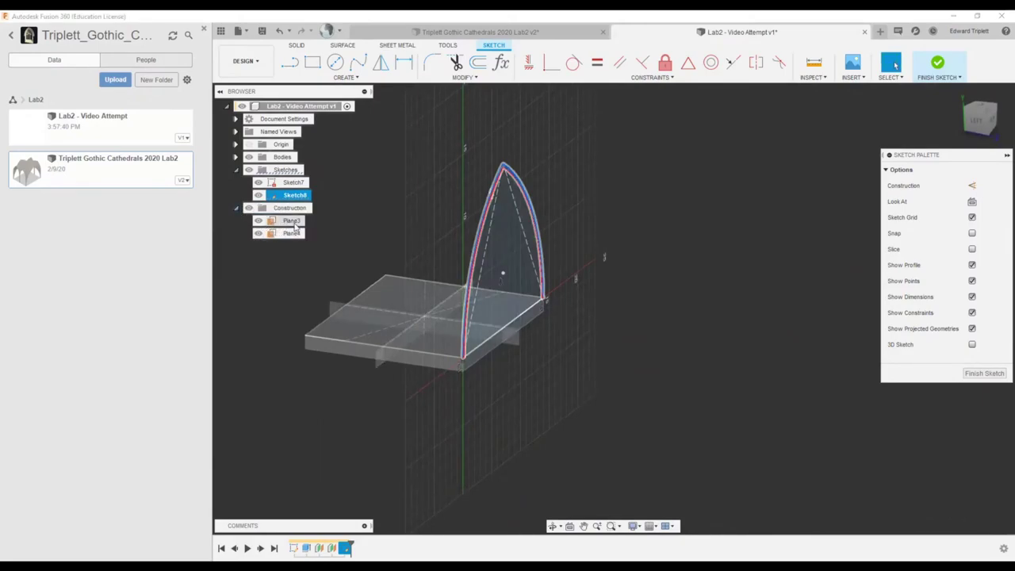
# Finish the arch sketch and start a new sketch on Plane3, the mid-plane parallel to the arch.
pyautogui.click(295, 223)
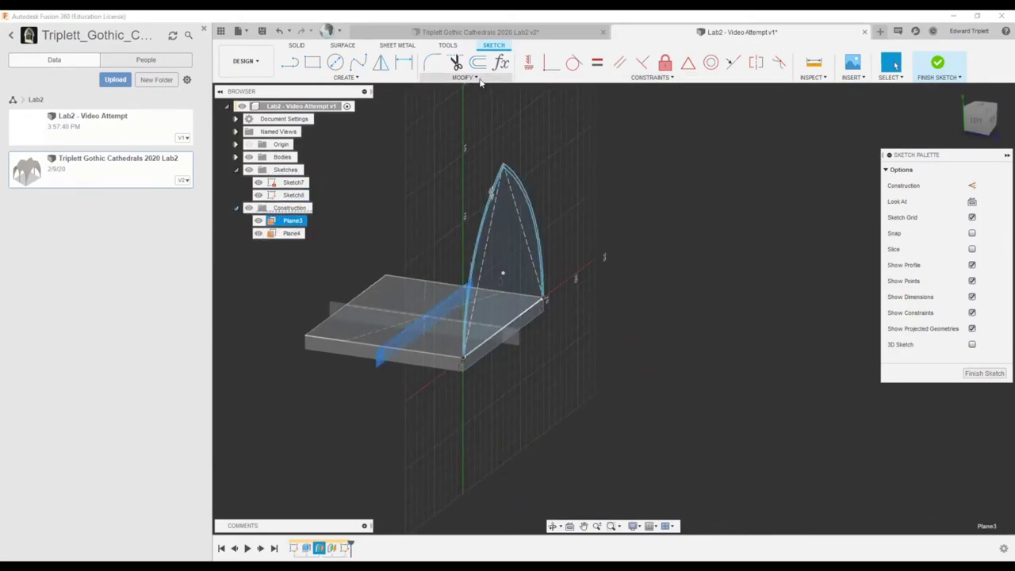
pyautogui.click(342, 78)
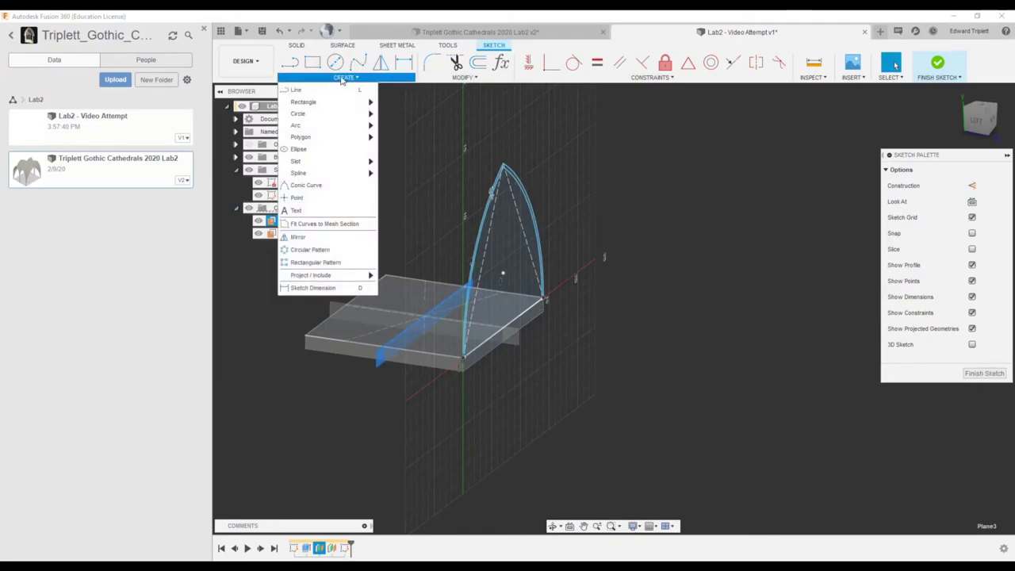
pyautogui.click(341, 78)
pyautogui.click(937, 64)
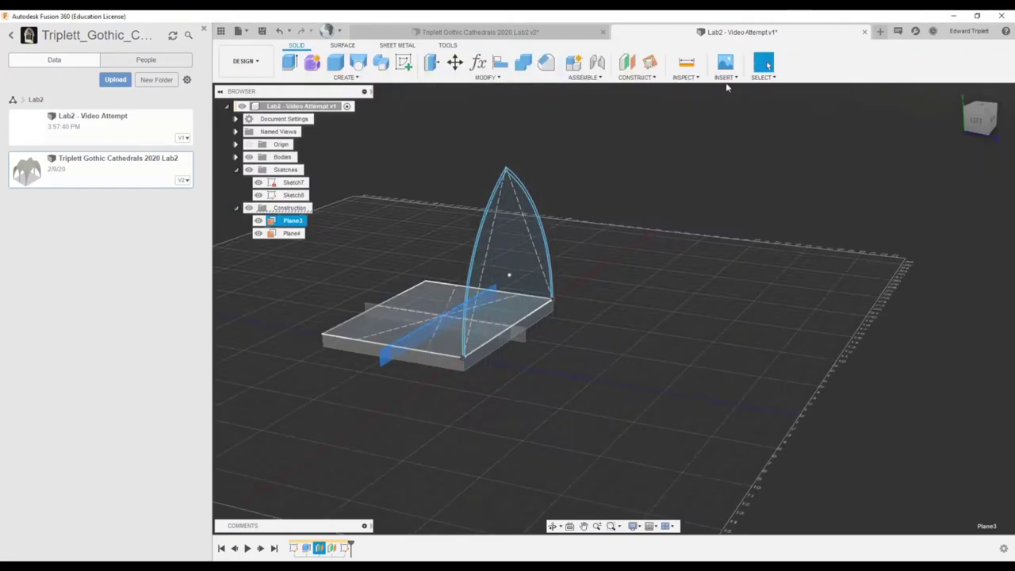
pyautogui.keyDown('shift'); pyautogui.moveTo(428, 305); pyautogui.dragTo(465, 301, button='middle'); pyautogui.keyUp('shift')
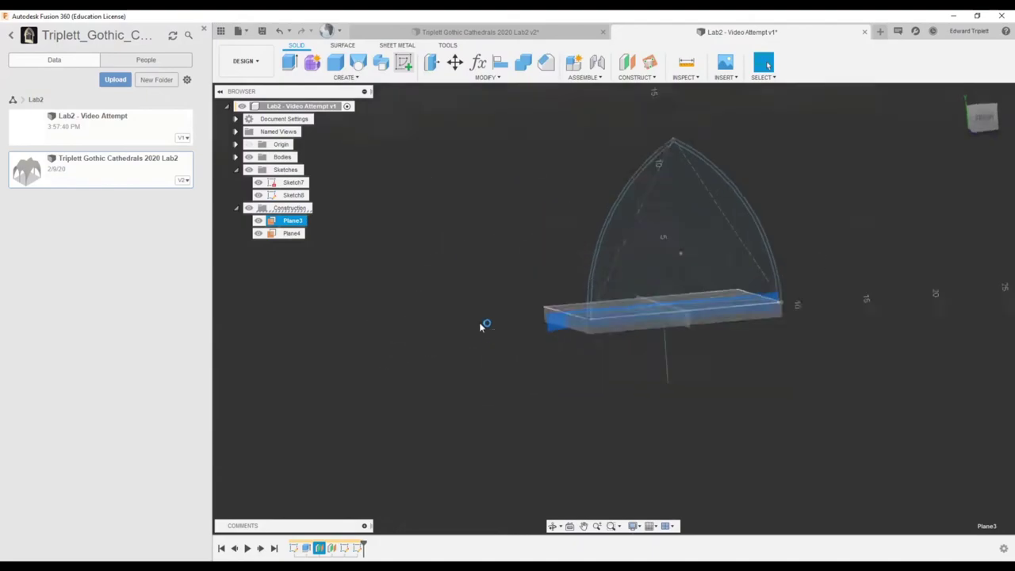
pyautogui.scroll(4, 712, 294)
pyautogui.moveTo(718, 304); pyautogui.dragTo(489, 384, button='middle')
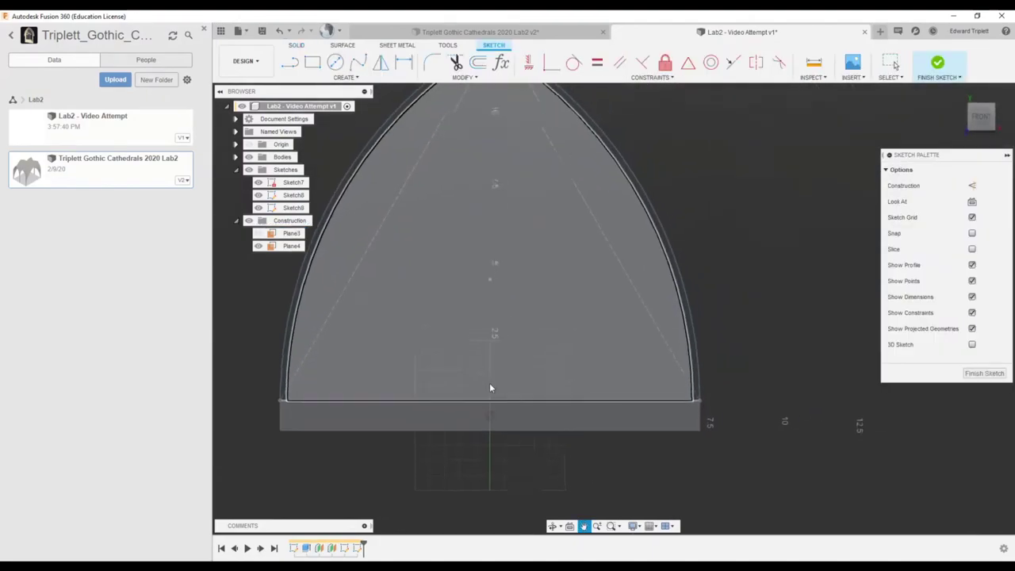
pyautogui.scroll(-3, 489, 387)
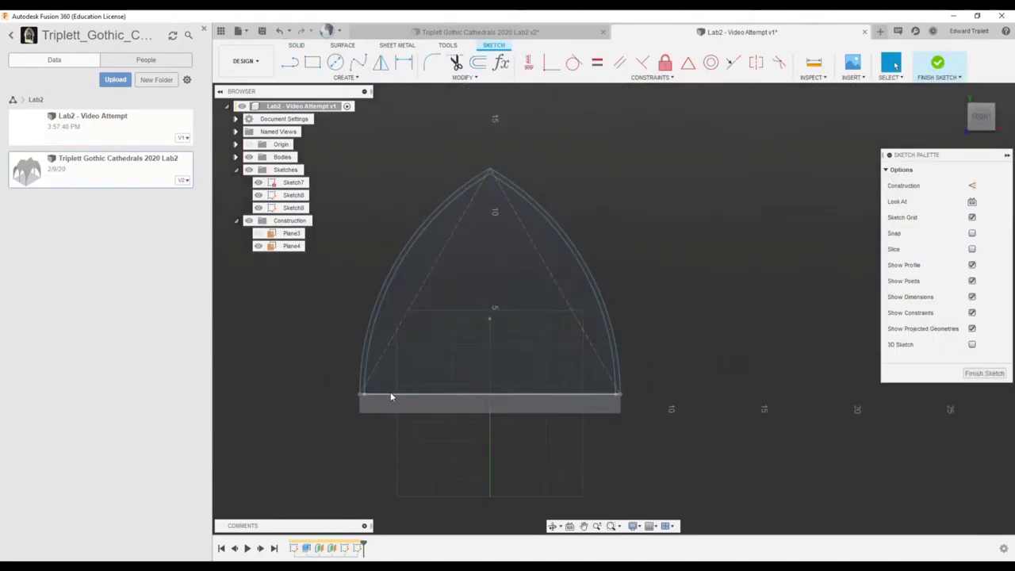
pyautogui.press('d')
pyautogui.rightClick(390, 394)
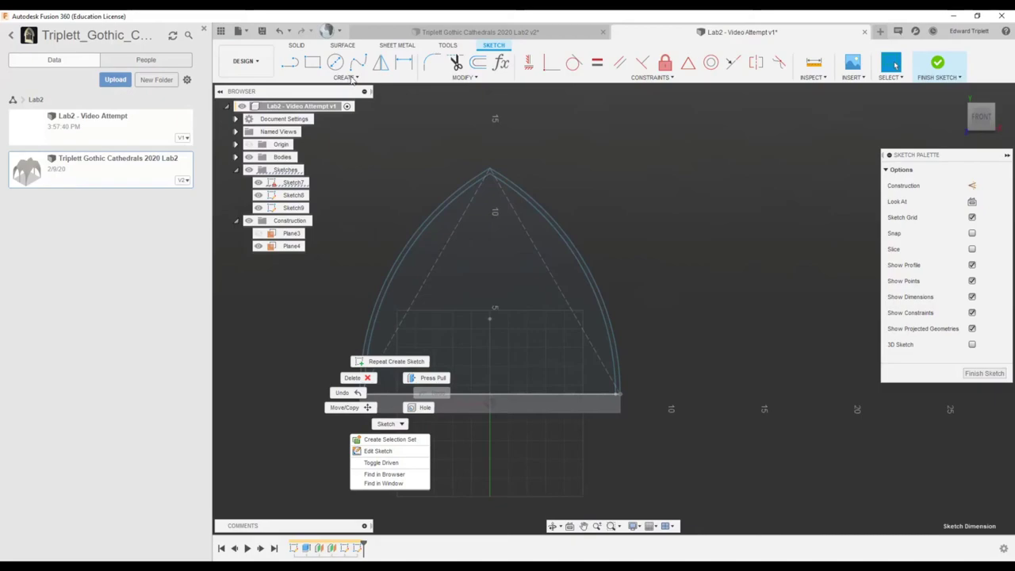
pyautogui.click(352, 79)
pyautogui.click(349, 78)
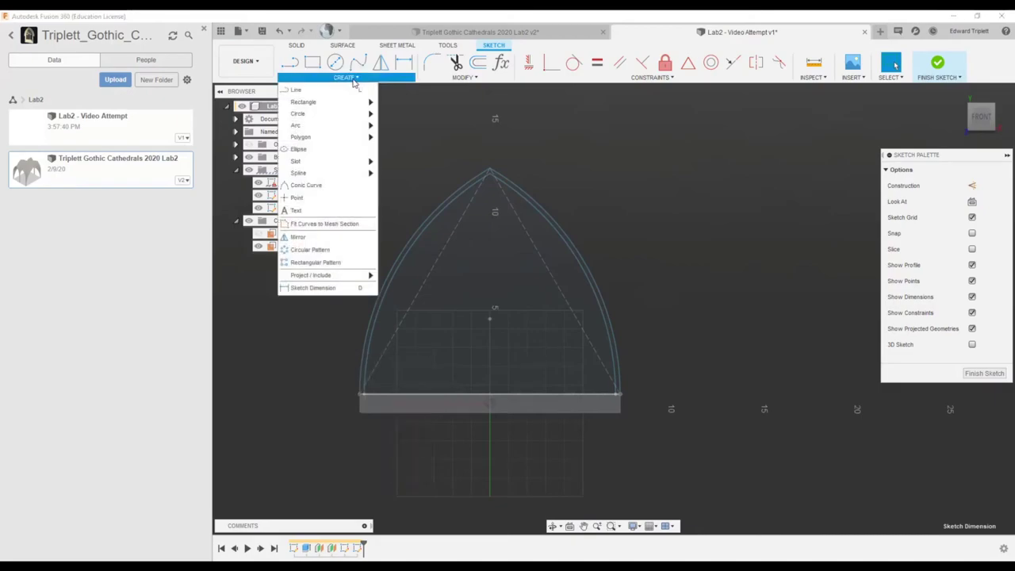
pyautogui.press('d')
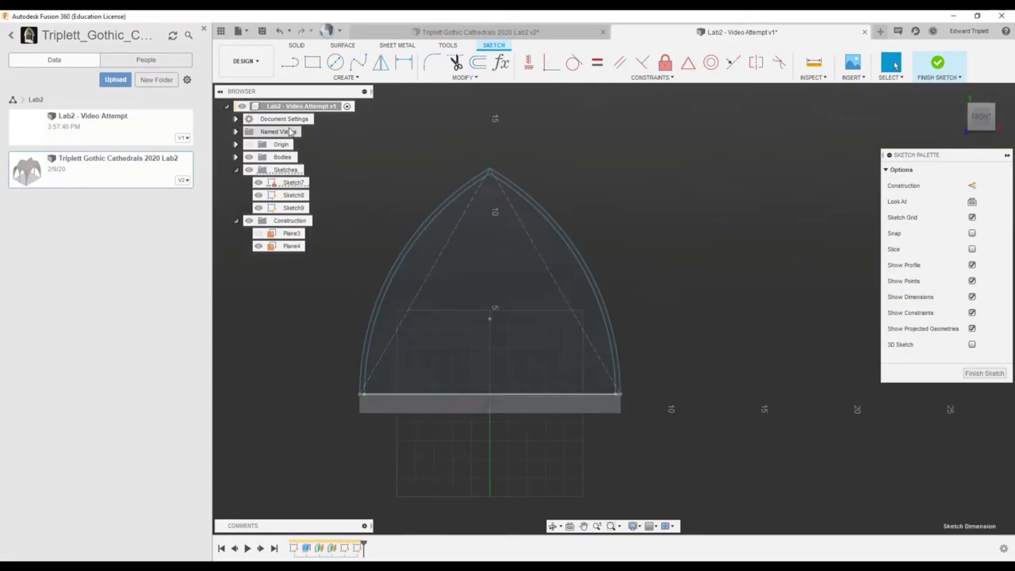
# Project the base sketch's 14 m line along the slab's top edge into the mid-plane sketch with Projection Link enabled.
pyautogui.click(343, 77)
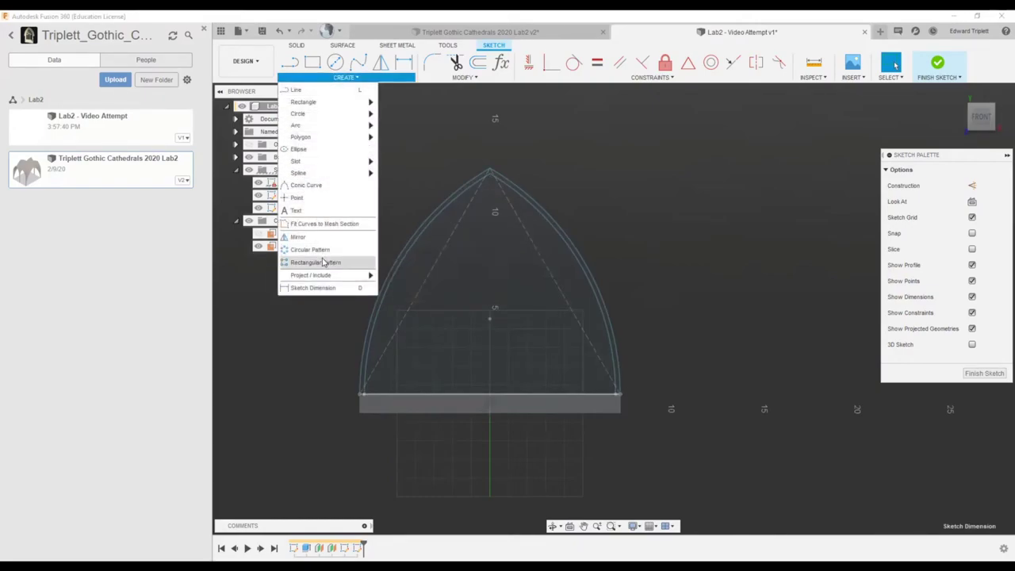
pyautogui.moveTo(323, 274)
pyautogui.click(427, 279)
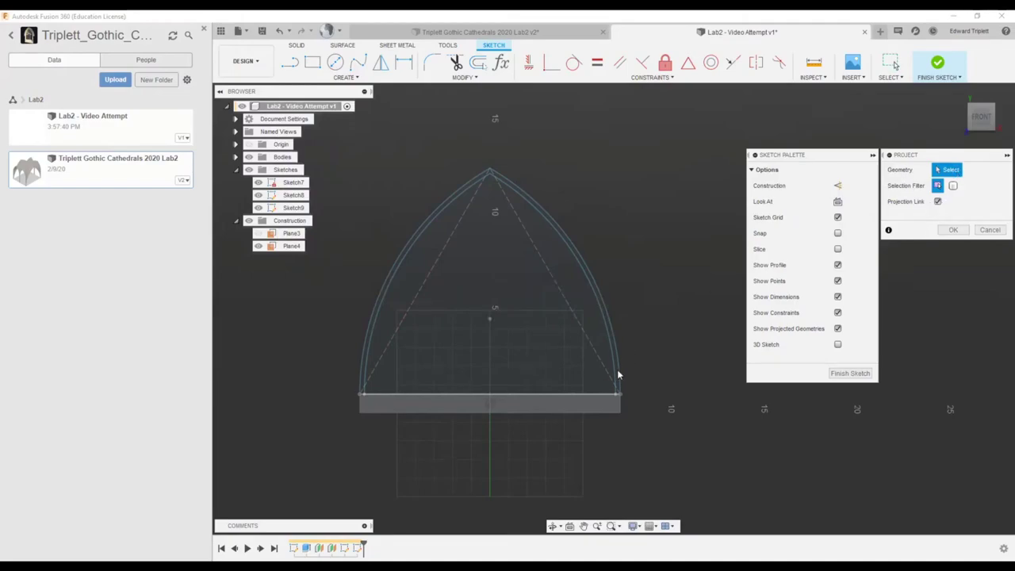
pyautogui.click(594, 394)
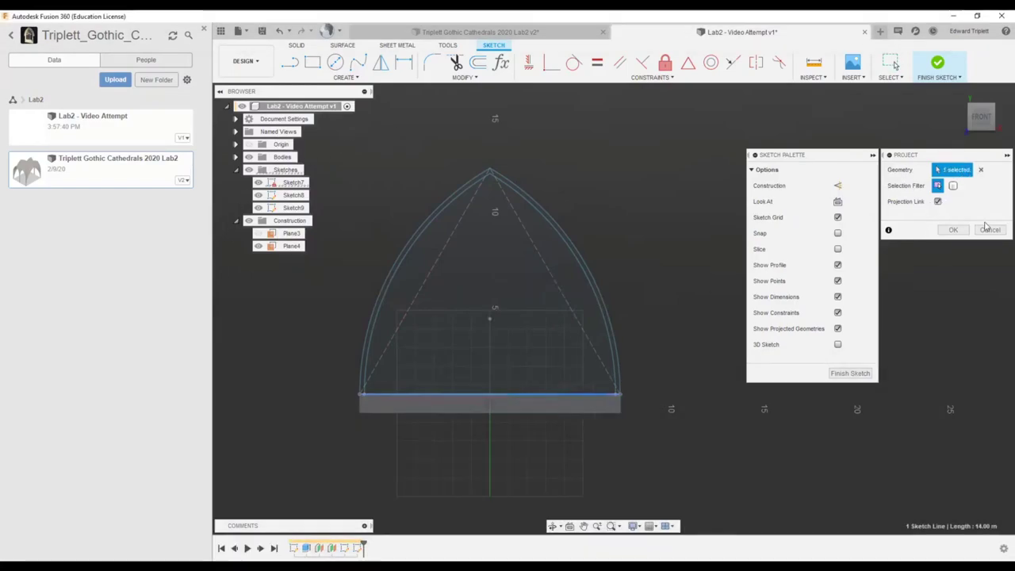
pyautogui.click(953, 229)
pyautogui.click(312, 63)
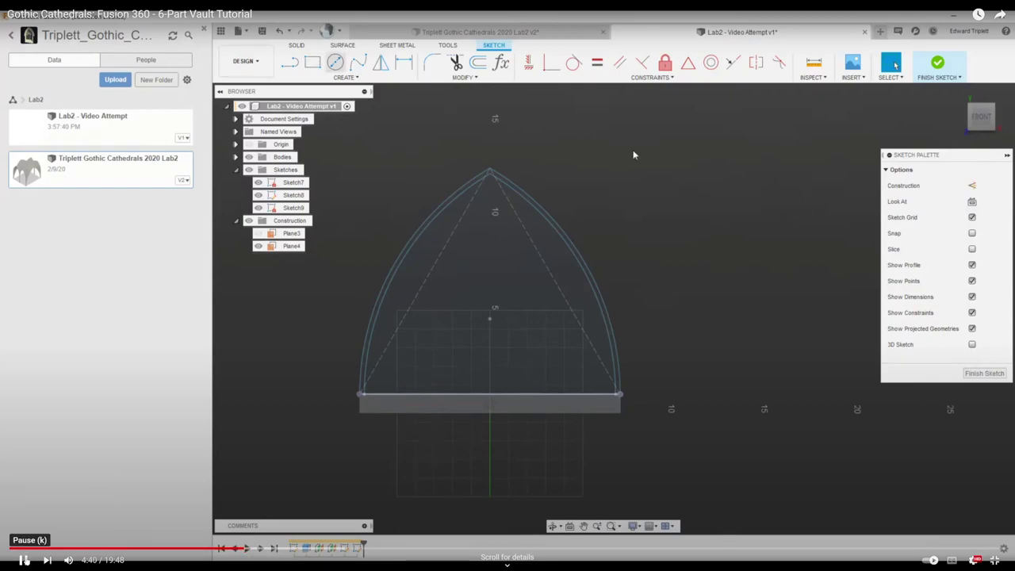
pyautogui.click(24, 560)
pyautogui.click(241, 548)
pyautogui.moveTo(240, 547); pyautogui.dragTo(233, 548)
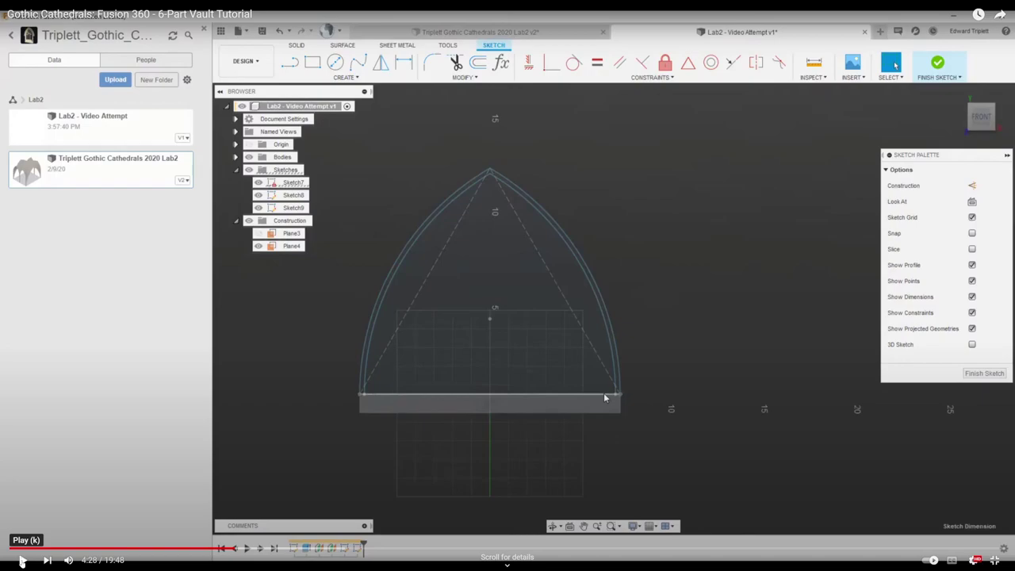
pyautogui.click(22, 560)
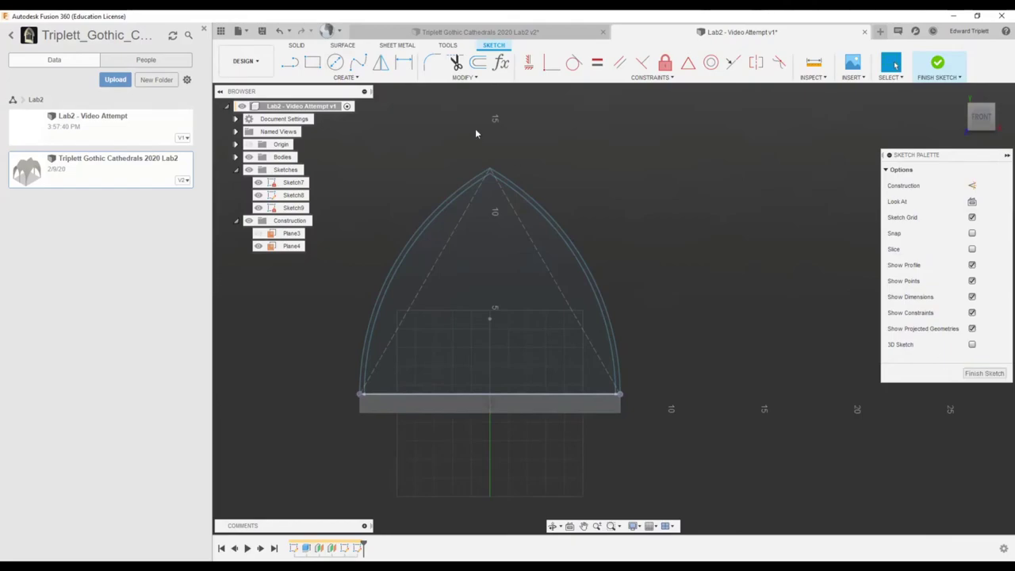
# Draw a vertical line about 12.8 m tall upward from the midpoint of the projected base line.
pyautogui.click(490, 394)
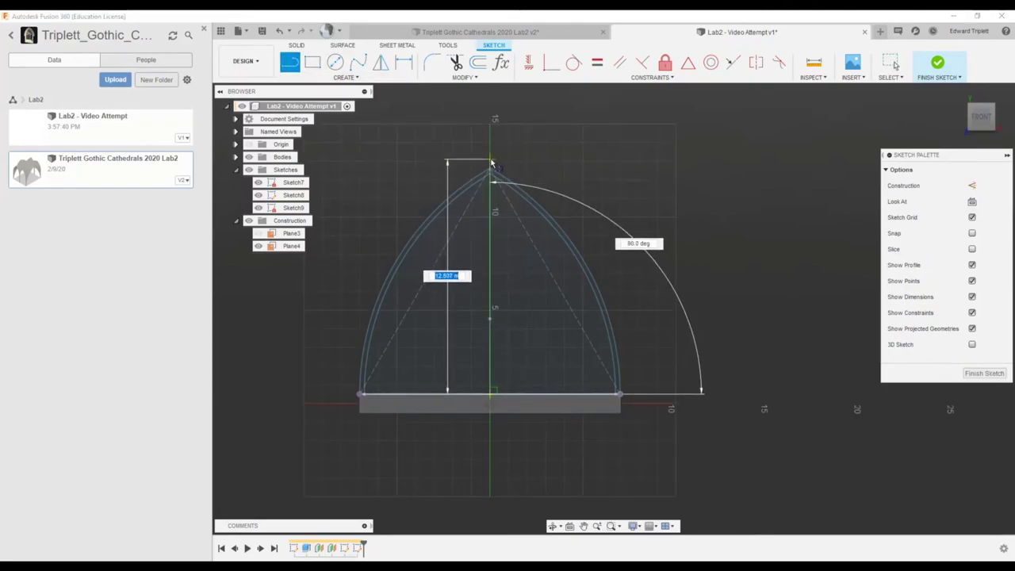
pyautogui.click(490, 155)
pyautogui.click(891, 63)
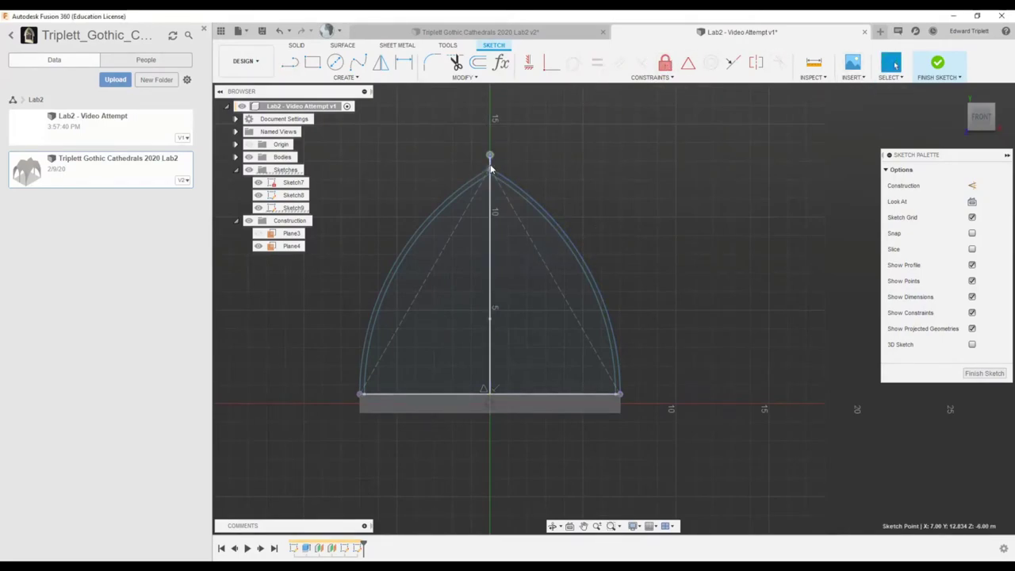
# Constrain the vertical center line to be equal in length to the projected base line.
pyautogui.click(404, 410)
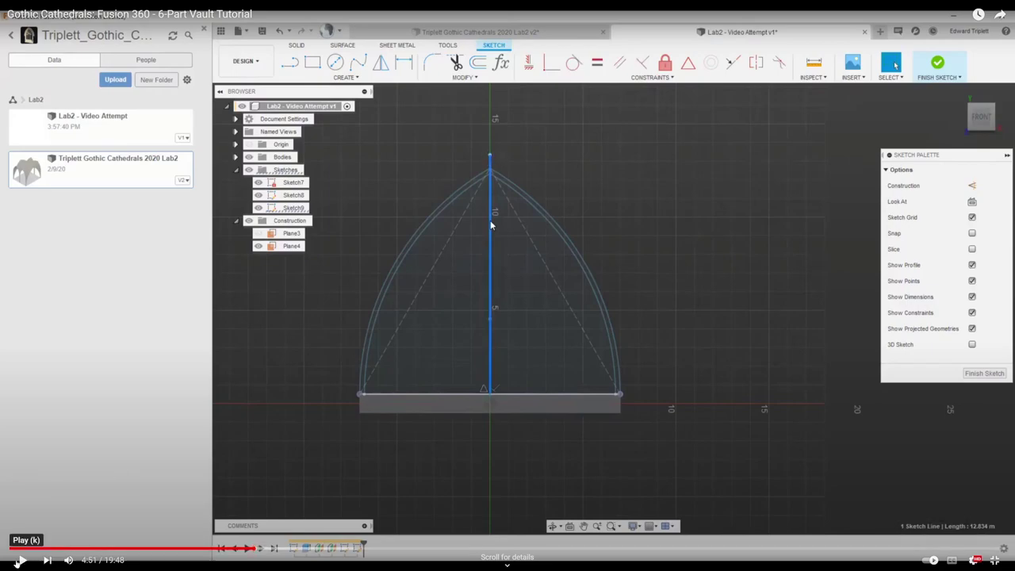
pyautogui.click(22, 560)
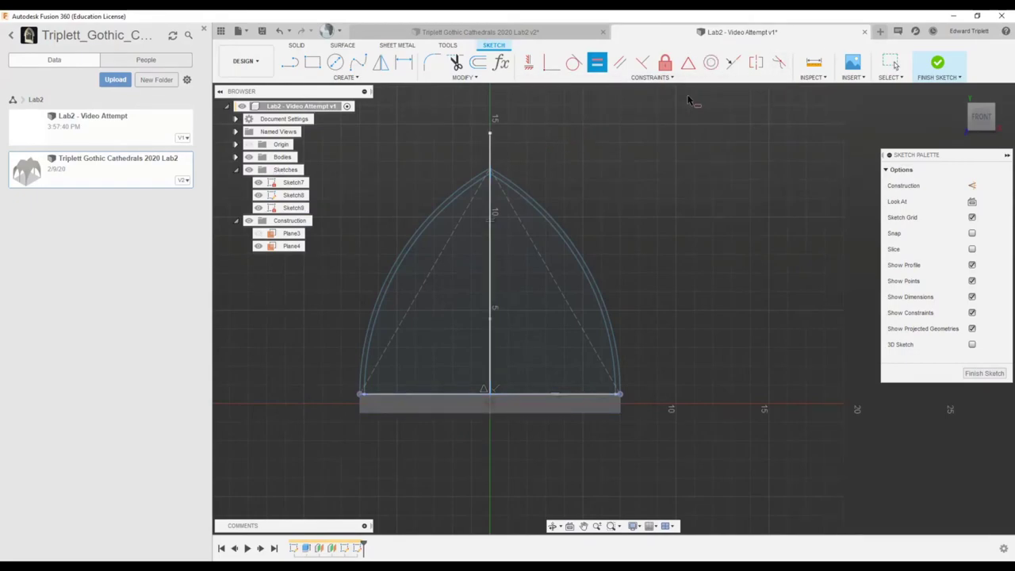
pyautogui.moveTo(14, 474)
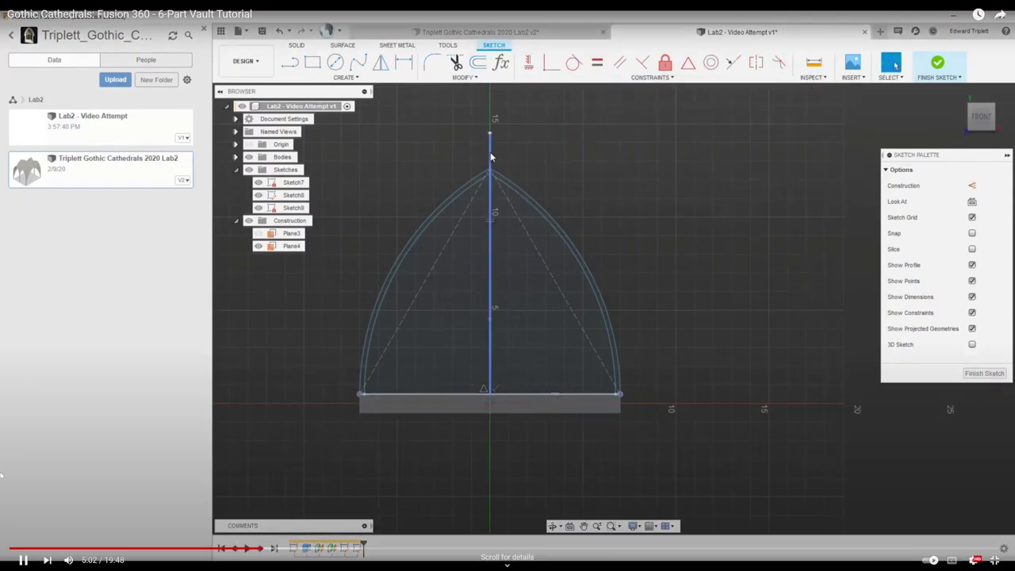
# Draw the two sloping sides from the base line's ends to the vertical line's top and convert them to construction lines.
pyautogui.moveTo(194, 548)
pyautogui.mouseDown()
pyautogui.moveTo(261, 548)
pyautogui.moveTo(250, 547)
pyautogui.mouseUp()
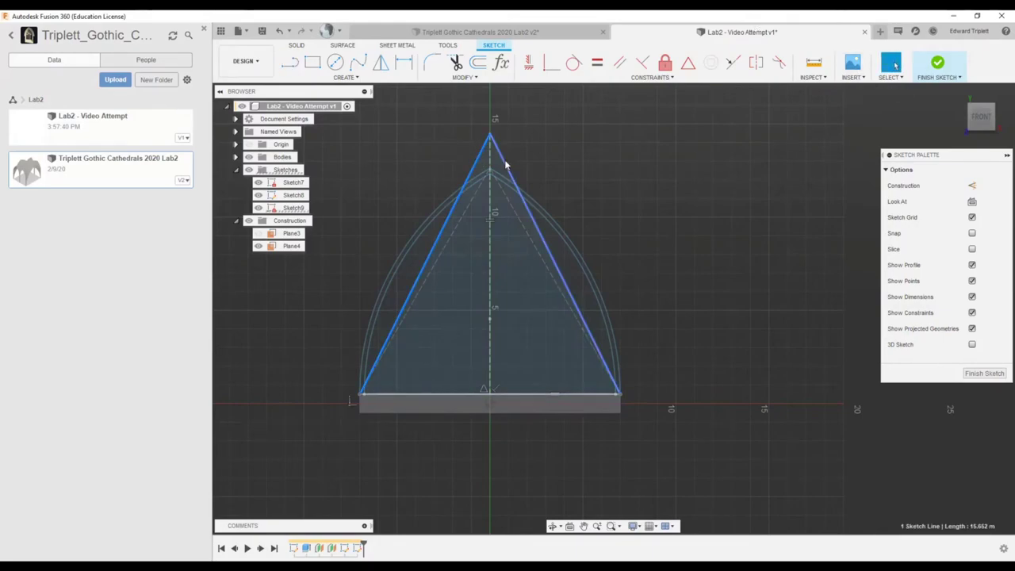
pyautogui.press('x')
pyautogui.click(626, 155)
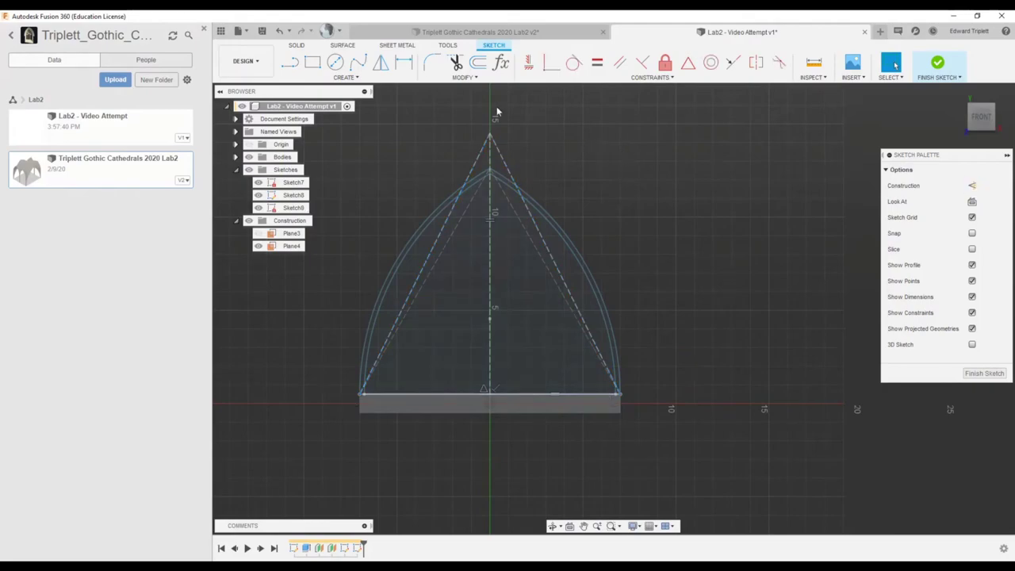
# Draw a perpendicular line from the midpoint of each sloping side down to the base line's level beyond the opposite corner.
pyautogui.click(293, 65)
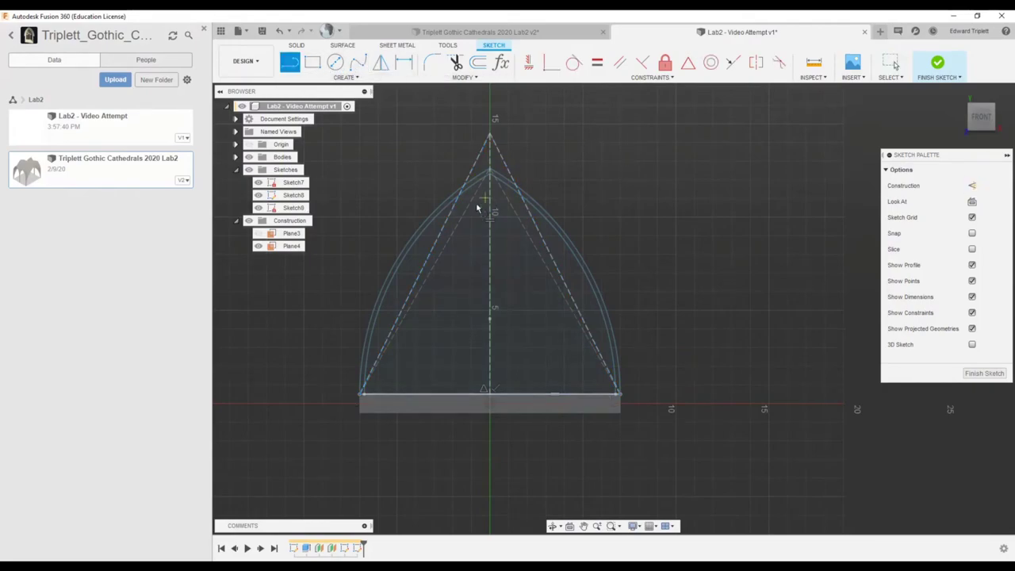
pyautogui.click(426, 265)
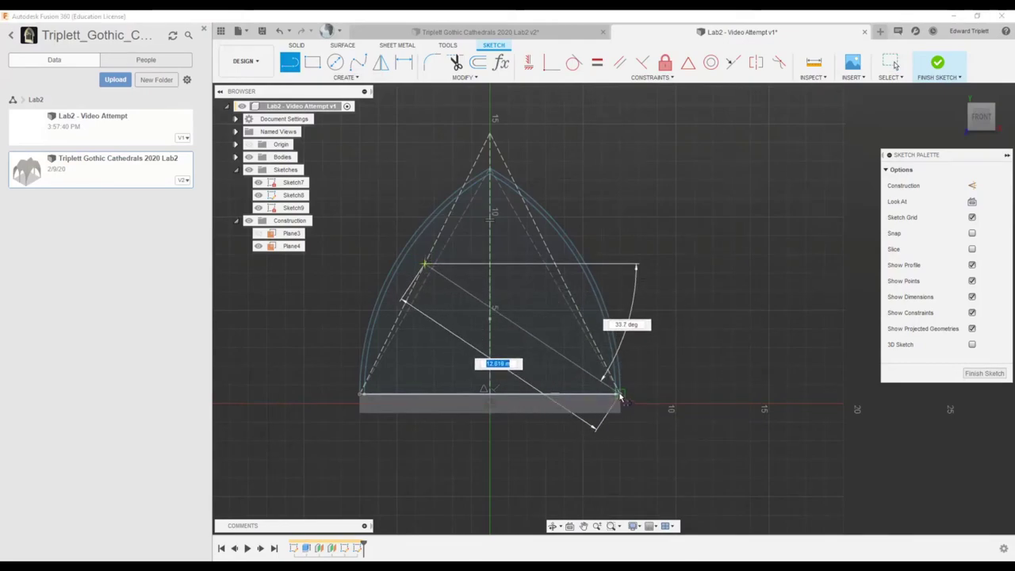
pyautogui.click(684, 394)
pyautogui.click(24, 560)
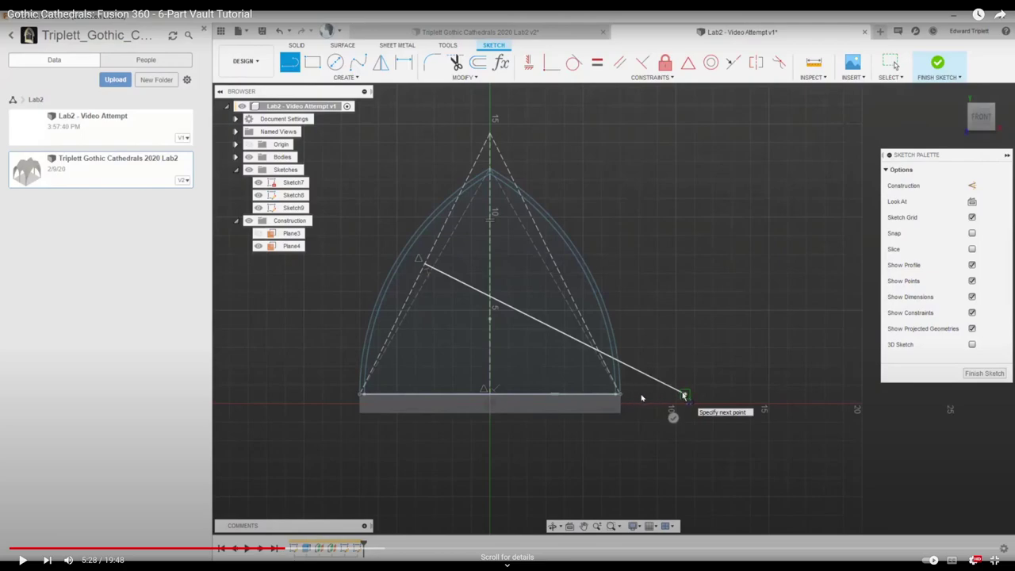
pyautogui.click(22, 560)
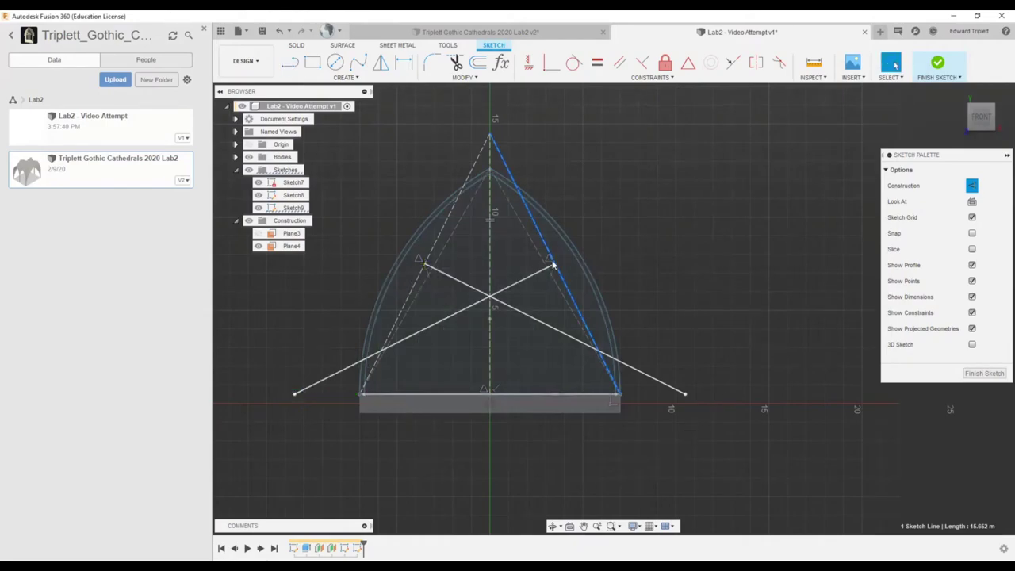
# Draw the left arch arc from the left base corner to the apex, centered on the right end of the perpendicular bisector.
pyautogui.moveTo(317, 505)
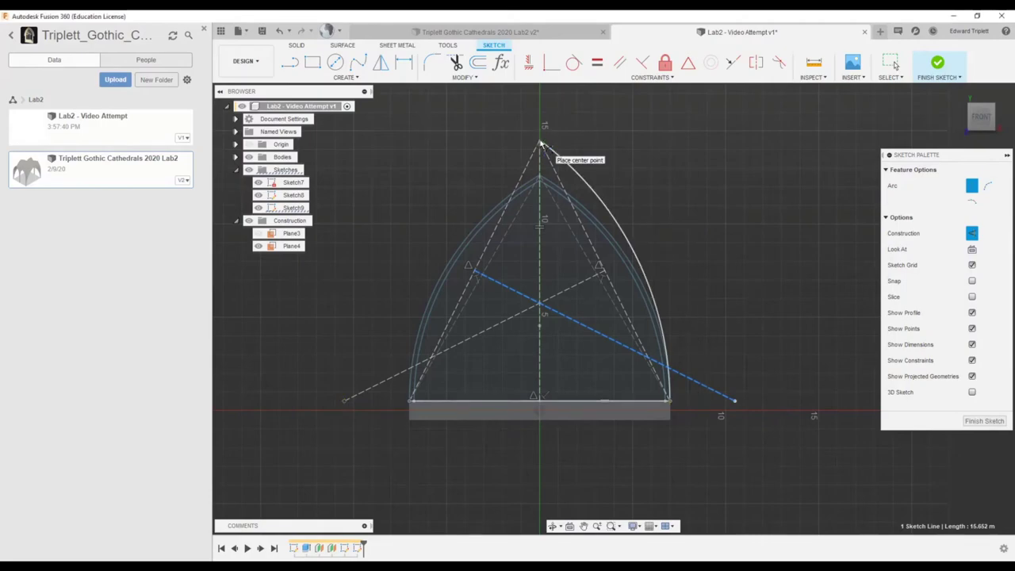
pyautogui.click(734, 400)
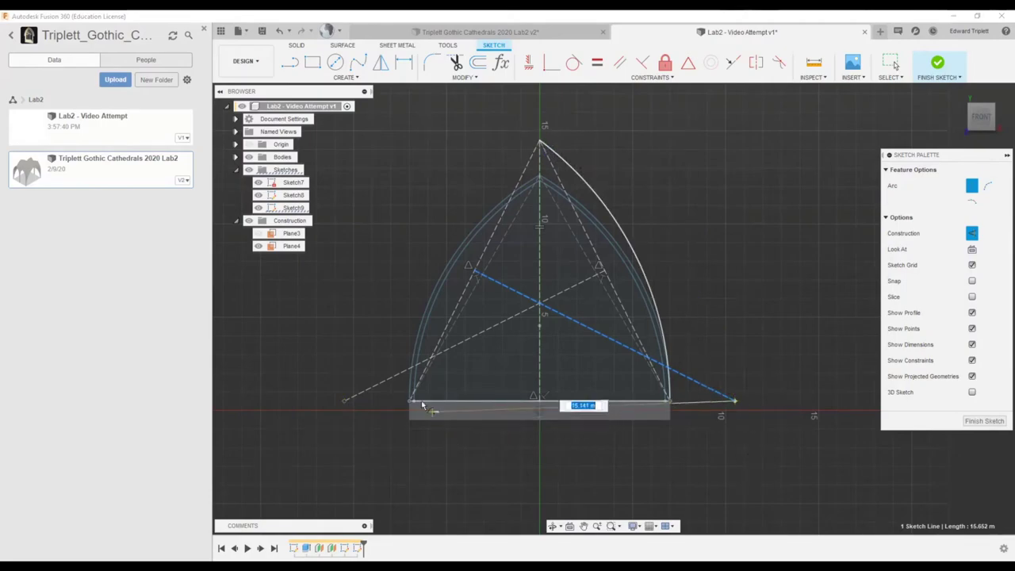
pyautogui.moveTo(410, 402); pyautogui.dragTo(540, 143)
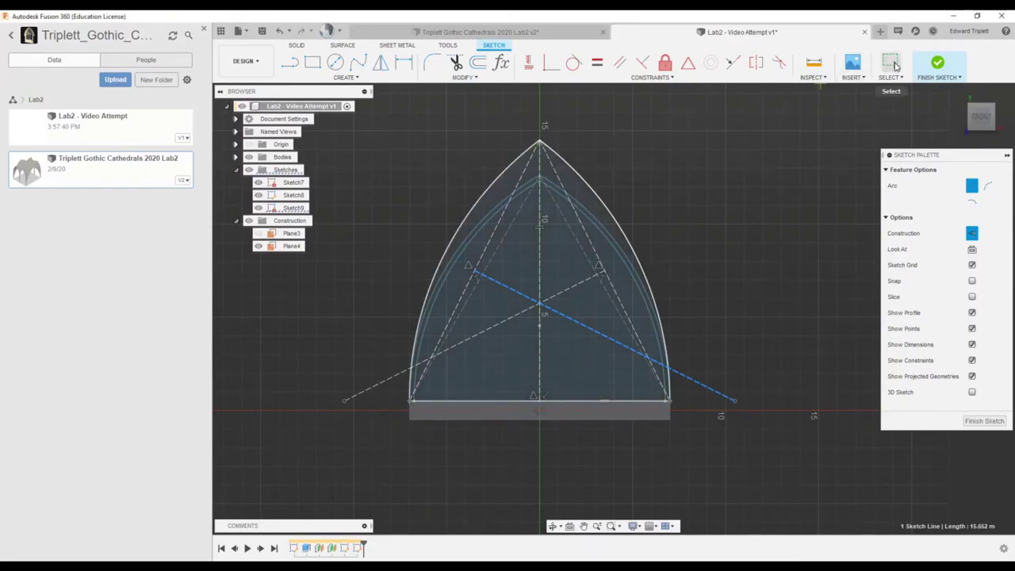
pyautogui.click(892, 63)
pyautogui.press('Escape')
# Offset both mid-plane arch arcs inward by 0.25 m and finish the sketch.
pyautogui.click(588, 187)
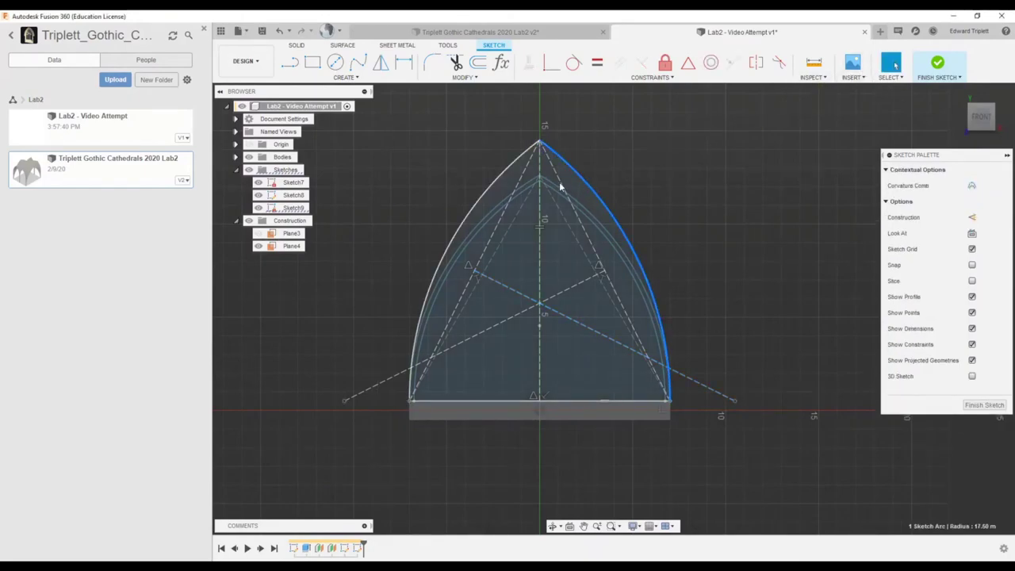
pyautogui.click(495, 181)
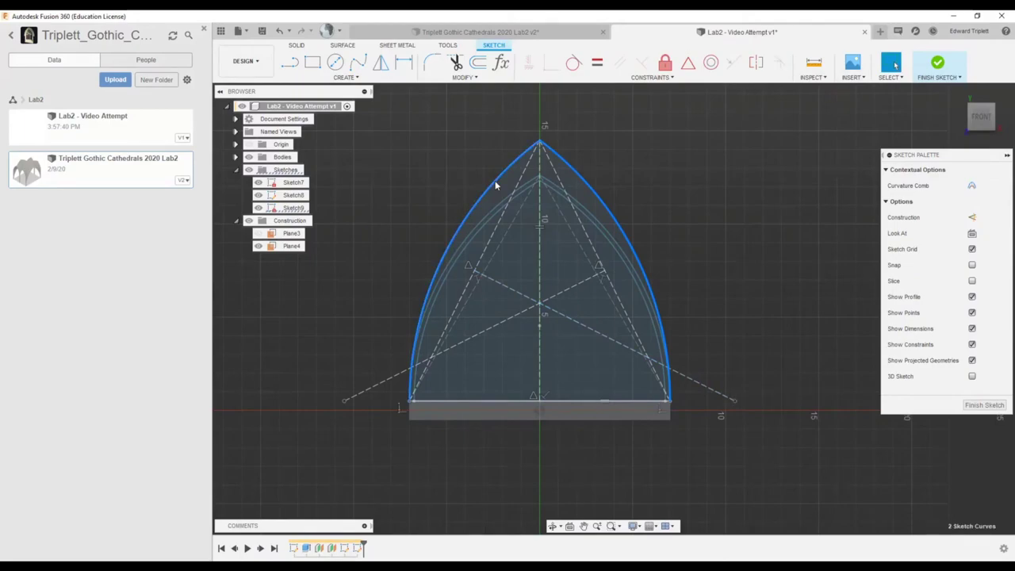
pyautogui.click(477, 62)
pyautogui.moveTo(494, 178); pyautogui.dragTo(503, 186)
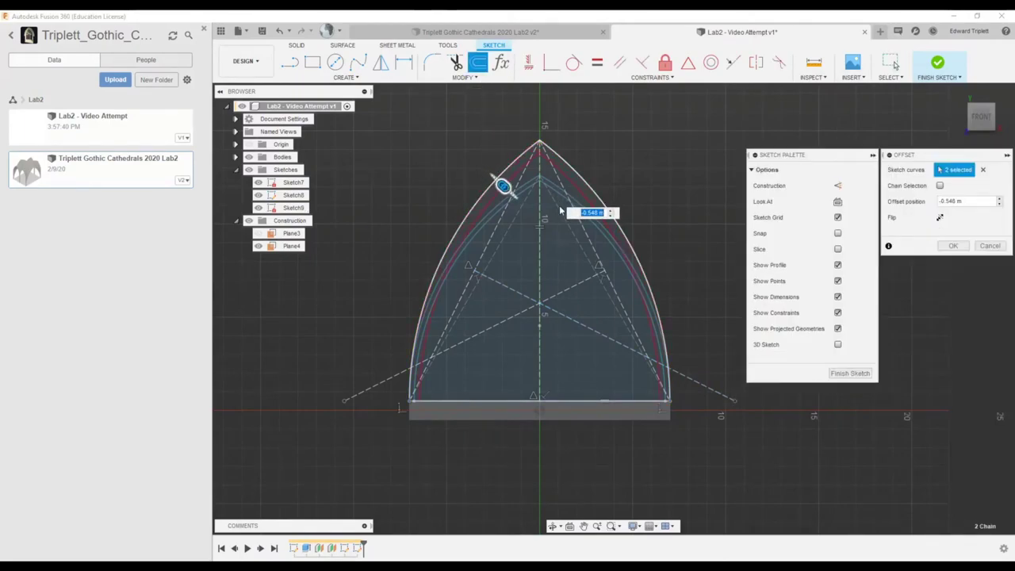
pyautogui.moveTo(588, 212); pyautogui.dragTo(622, 216)
pyautogui.write('25')
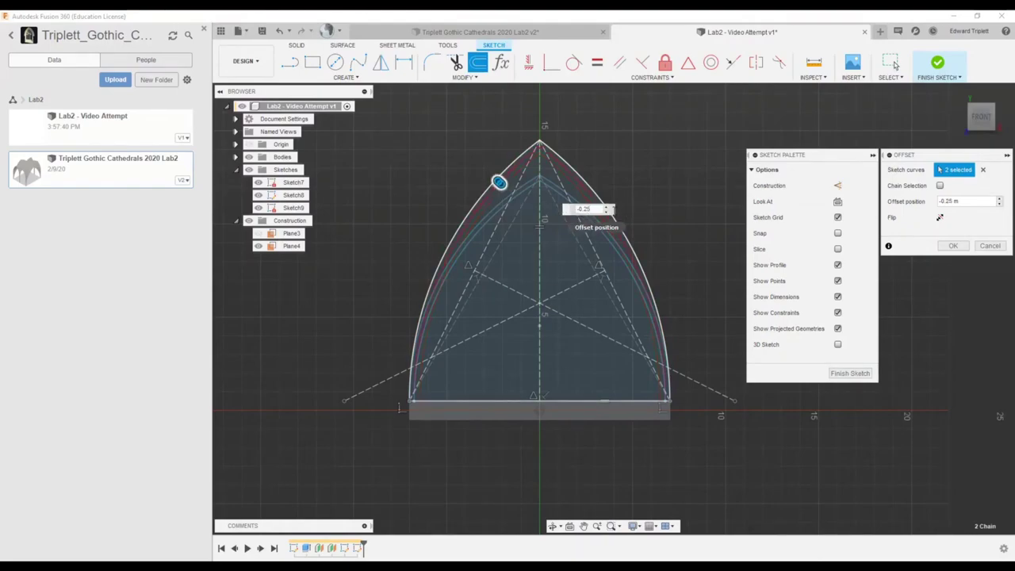
pyautogui.press('Return')
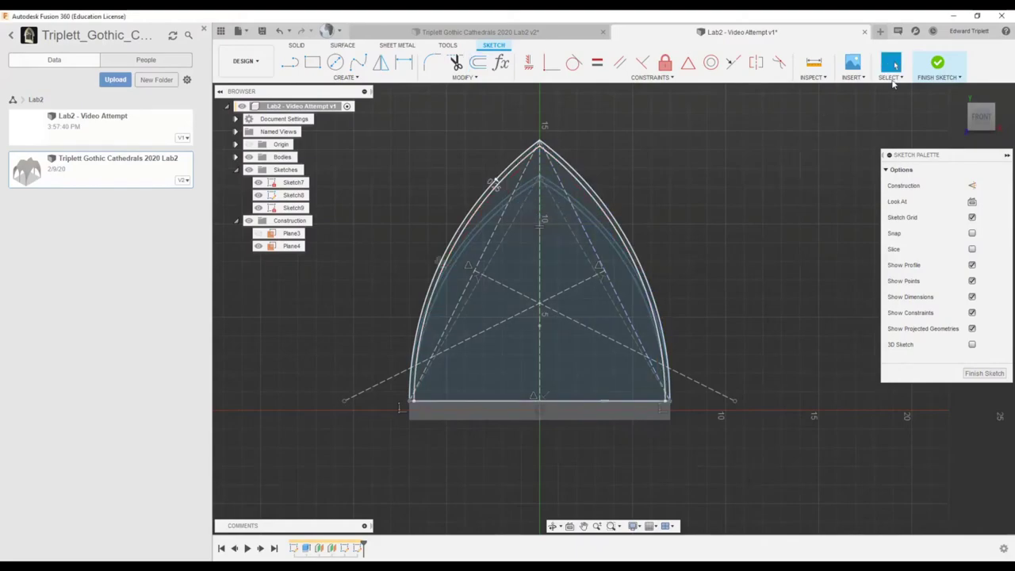
pyautogui.click(939, 65)
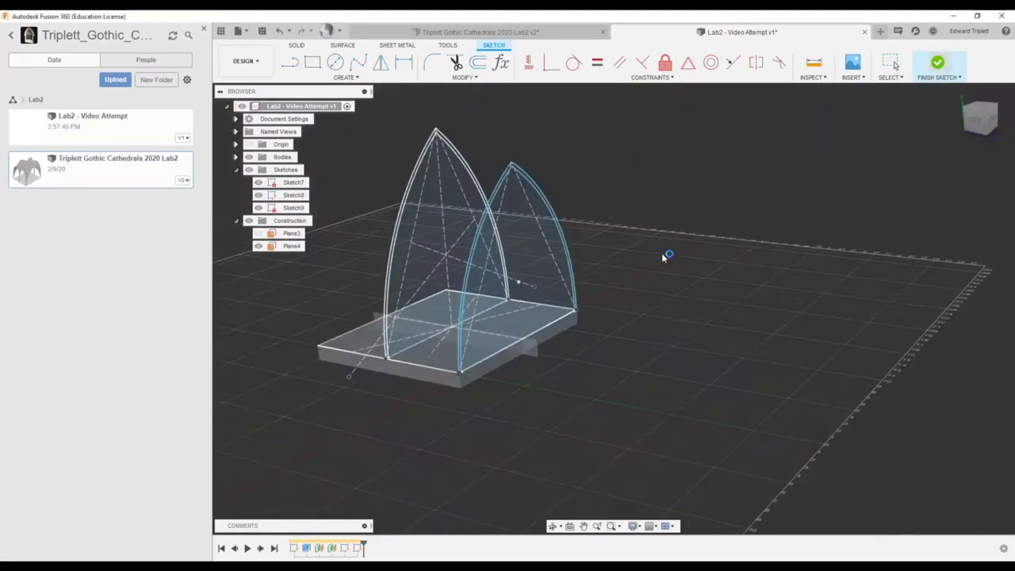
# Start a sketch on the slab's back face and select the inner and outer arcs of the front-face arch.
pyautogui.moveTo(398, 349)
pyautogui.mouseDown(button='middle')
pyautogui.moveTo(549, 366)
pyautogui.moveTo(510, 340)
pyautogui.moveTo(566, 356)
pyautogui.moveTo(564, 401)
pyautogui.moveTo(547, 345)
pyautogui.mouseUp(button='middle')
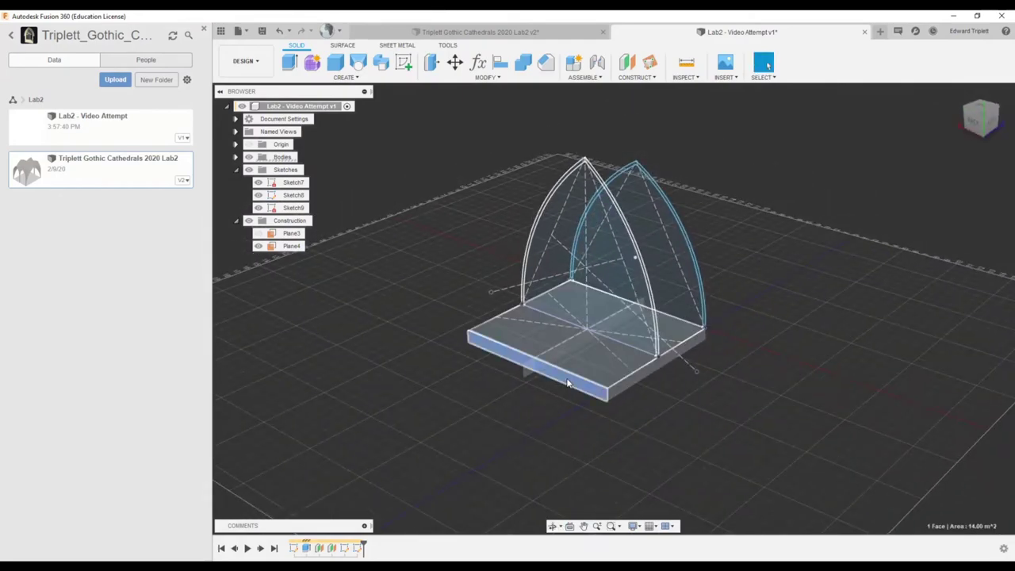
pyautogui.click(547, 345)
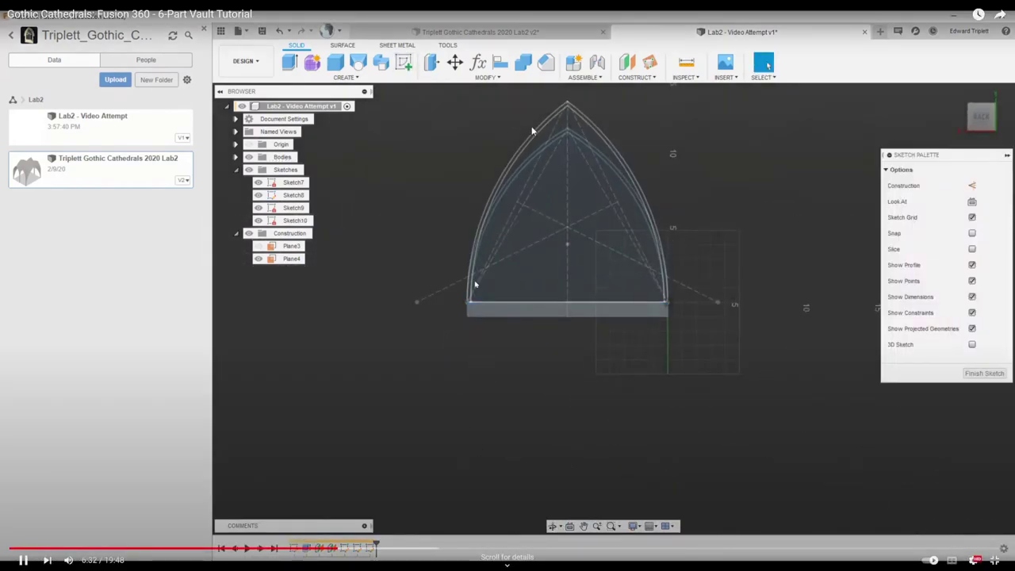
pyautogui.click(535, 157)
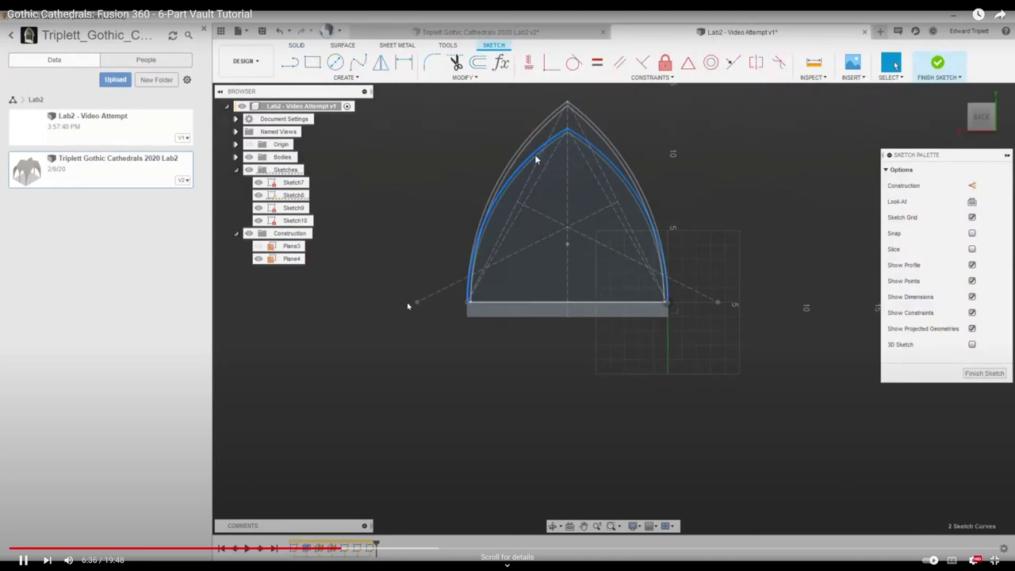
pyautogui.moveTo(341, 547); pyautogui.dragTo(332, 548)
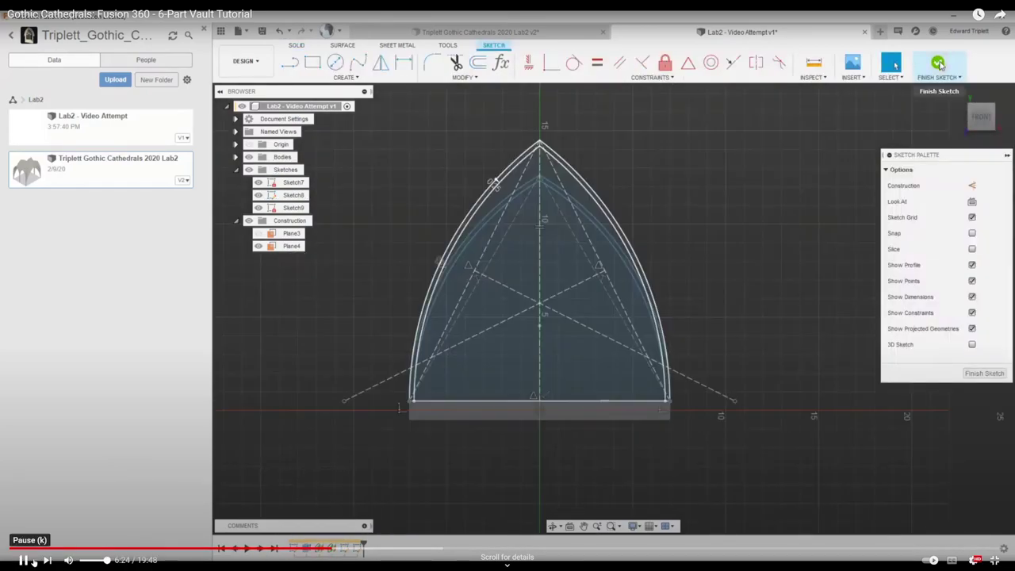
pyautogui.click(24, 559)
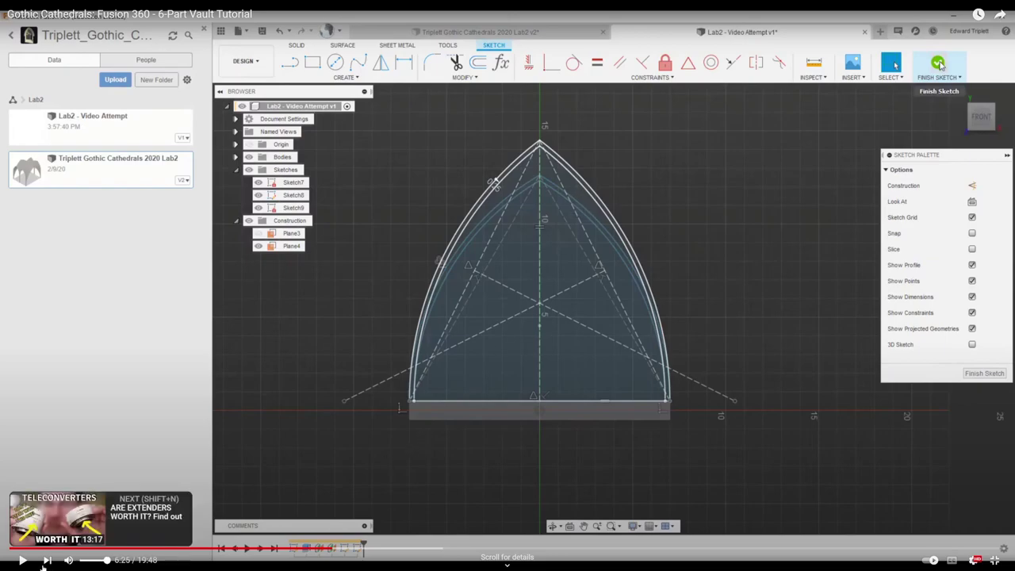
pyautogui.click(22, 560)
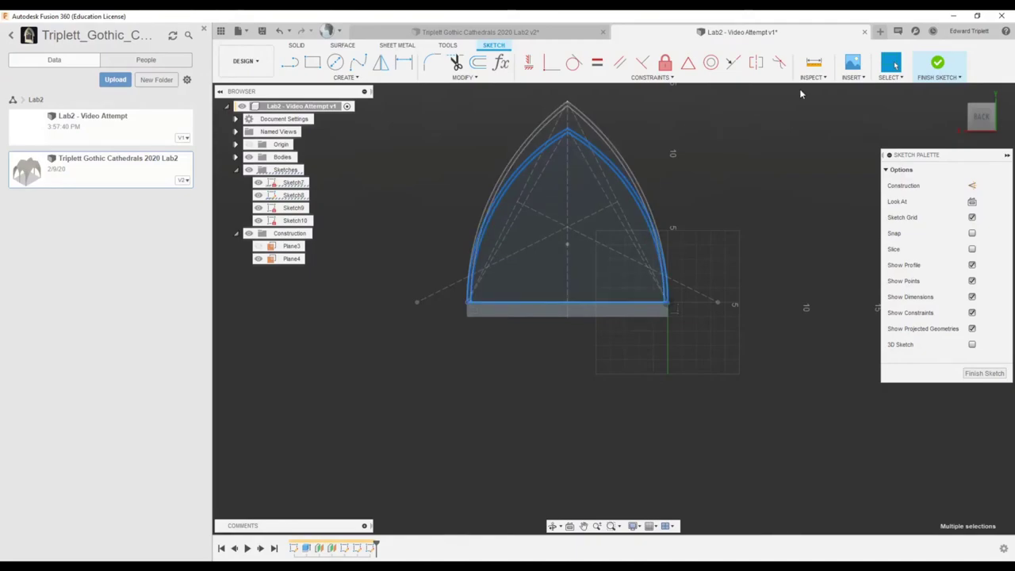
# Project the selected front arch curves and base line into the back-face sketch.
pyautogui.click(342, 78)
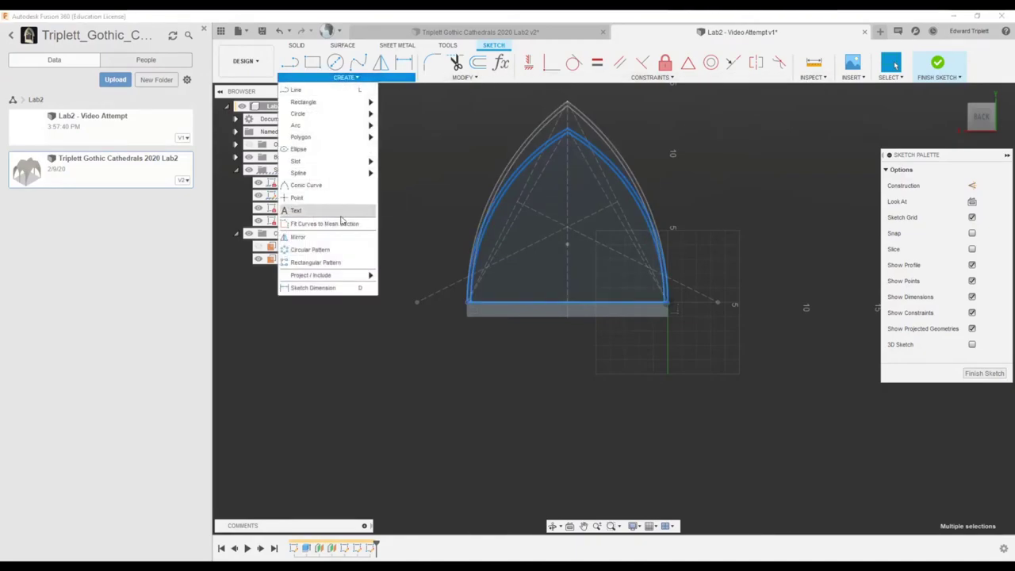
pyautogui.moveTo(321, 275)
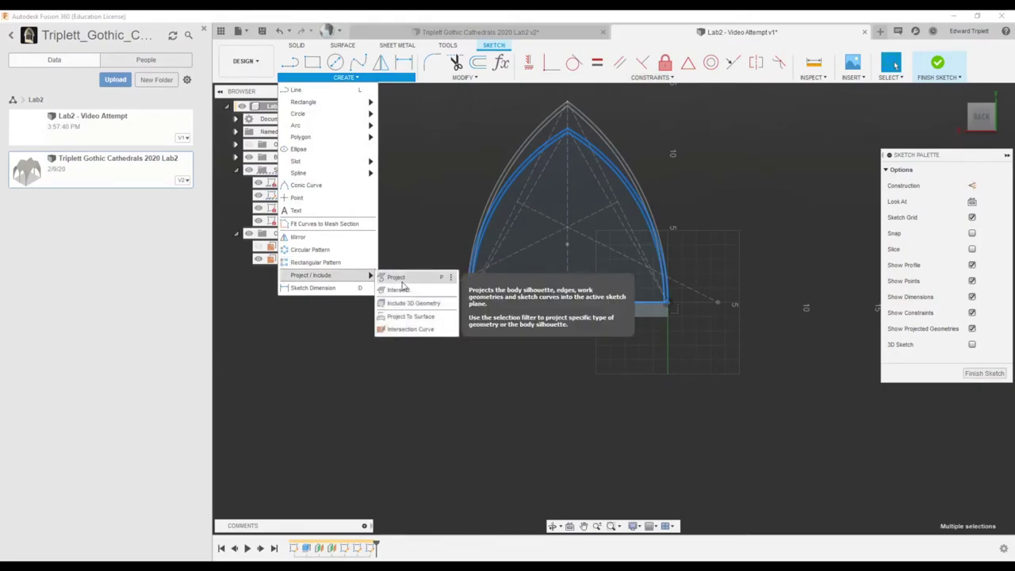
pyautogui.click(411, 280)
pyautogui.click(958, 230)
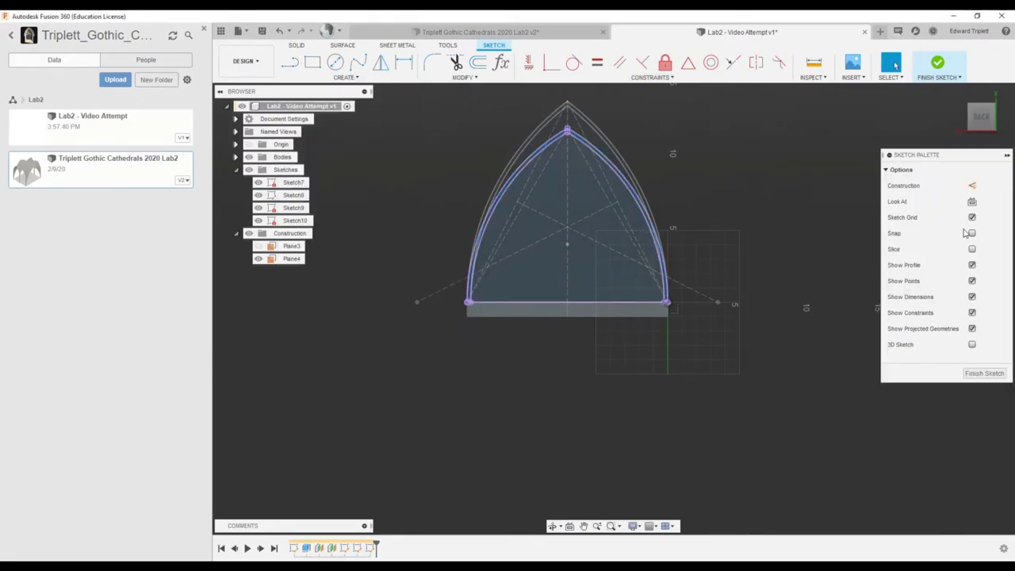
# Start a sketch on the slab's left side face and select the front arch, the back arch and the slab's upper edge.
pyautogui.keyDown('shift'); pyautogui.moveTo(713, 249); pyautogui.dragTo(652, 284, button='middle'); pyautogui.keyUp('shift')
pyautogui.moveTo(772, 182)
pyautogui.mouseDown(button='middle')
pyautogui.moveTo(623, 367)
pyautogui.moveTo(570, 379)
pyautogui.moveTo(419, 265)
pyautogui.moveTo(517, 349)
pyautogui.mouseUp(button='middle')
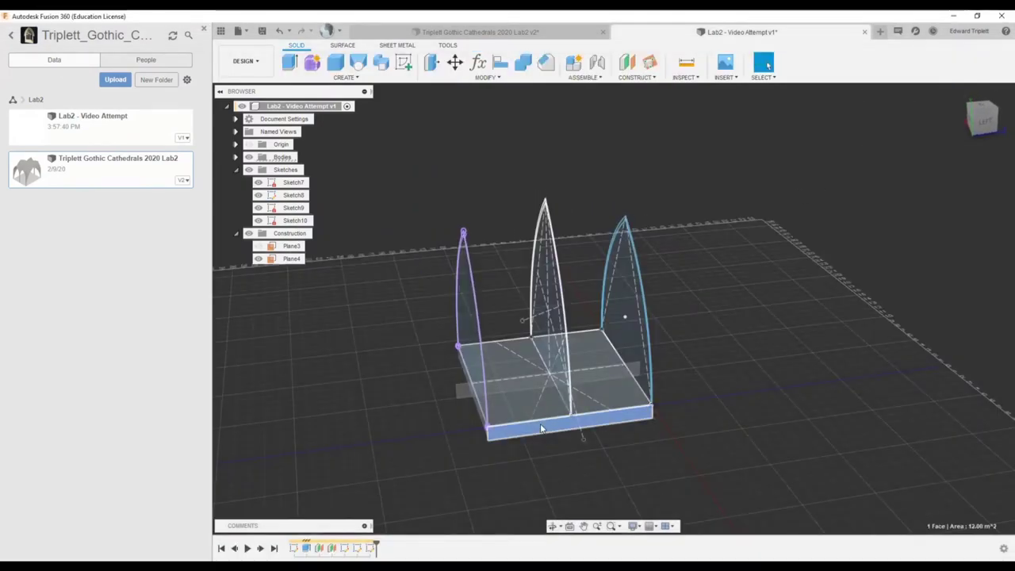
pyautogui.click(353, 78)
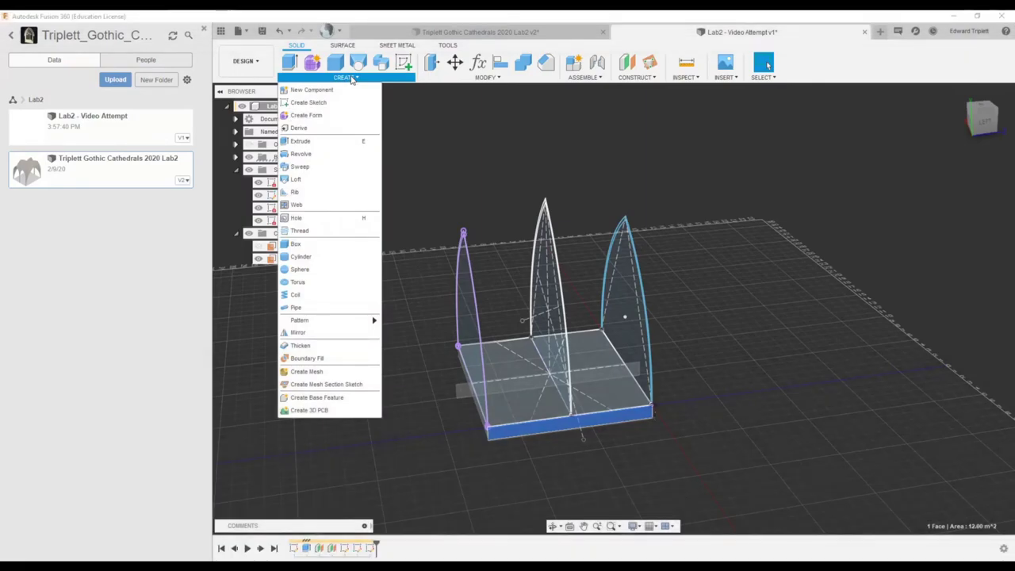
pyautogui.click(404, 64)
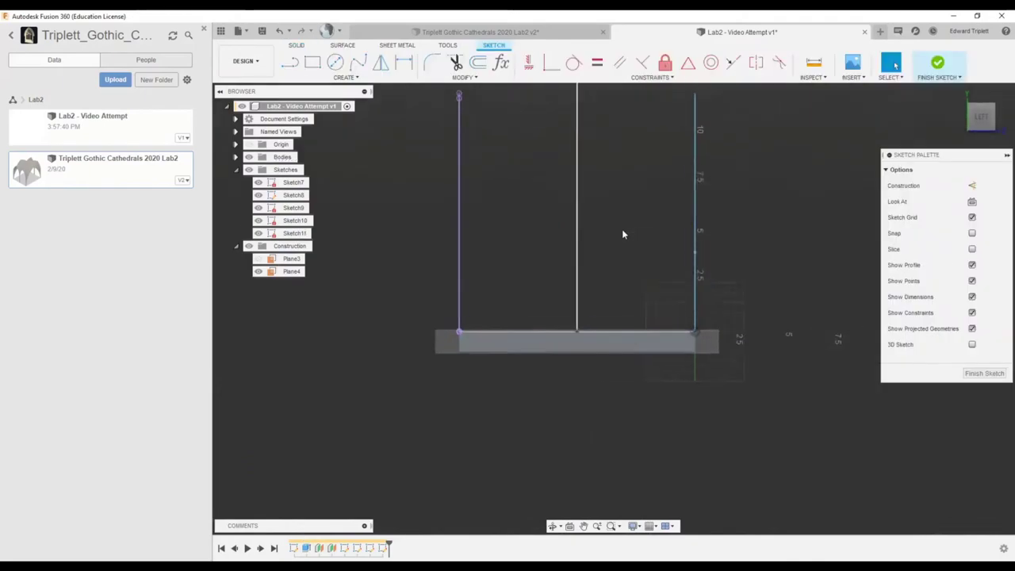
pyautogui.moveTo(520, 328); pyautogui.dragTo(493, 341, button='middle')
pyautogui.click(561, 275)
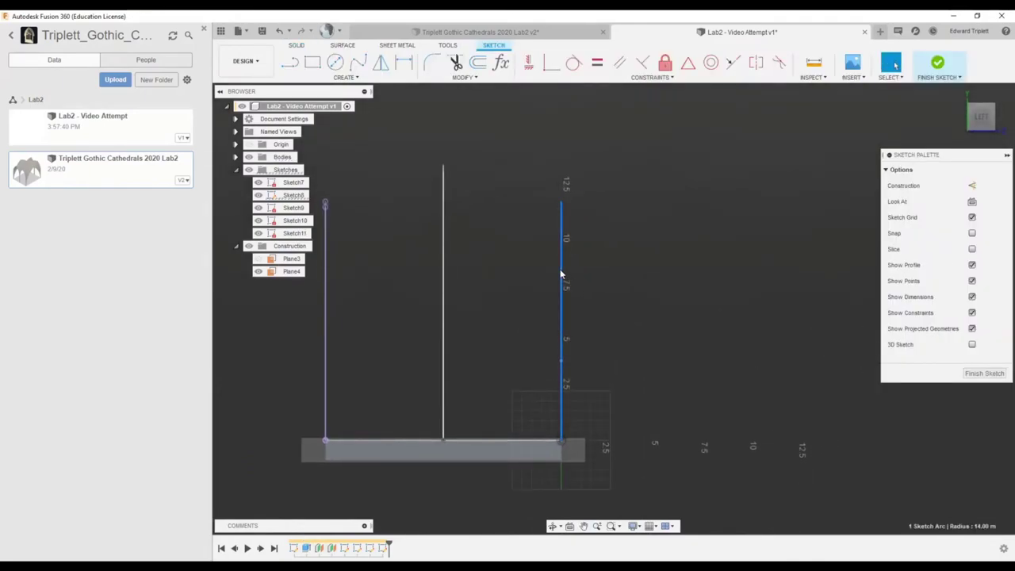
pyautogui.keyDown('shift'); pyautogui.click(325, 258); pyautogui.keyUp('shift')
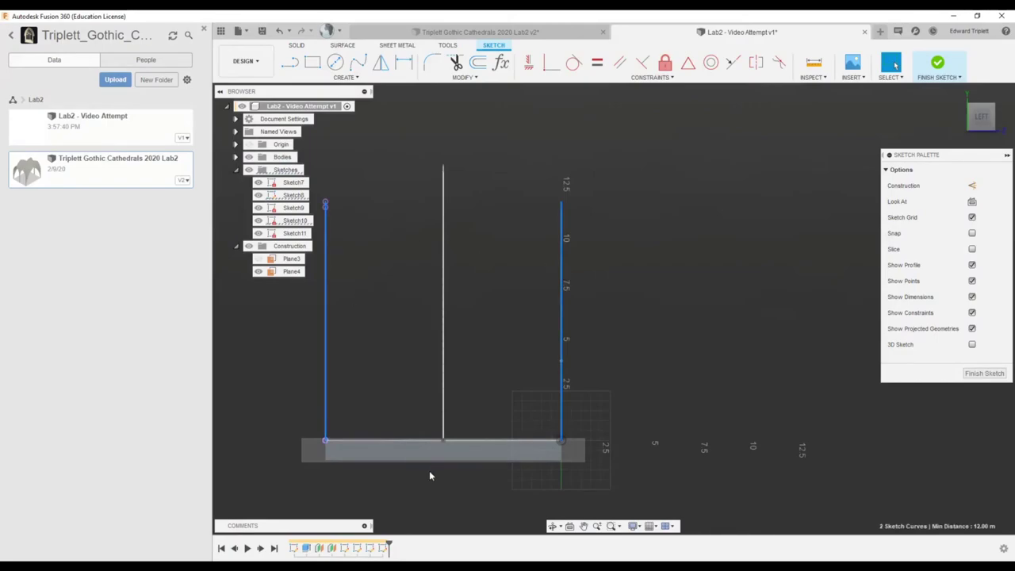
pyautogui.keyDown('shift'); pyautogui.click(392, 441); pyautogui.keyUp('shift')
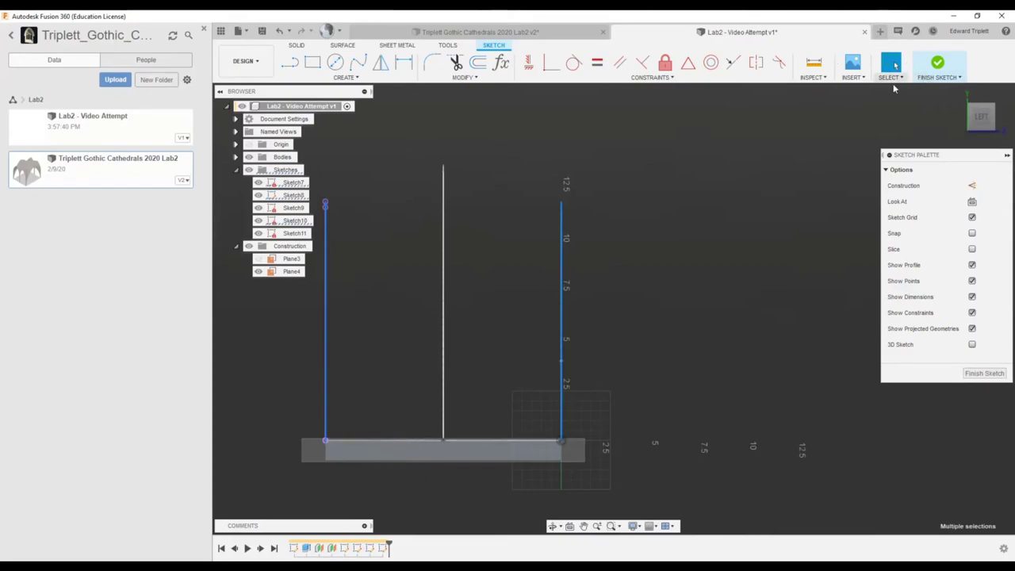
pyautogui.click(24, 561)
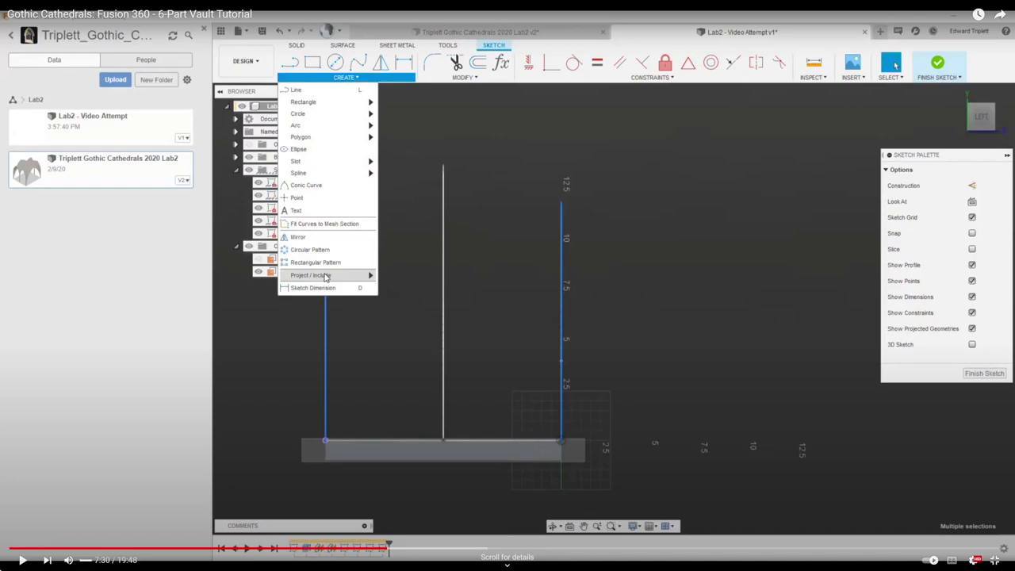
pyautogui.click(22, 560)
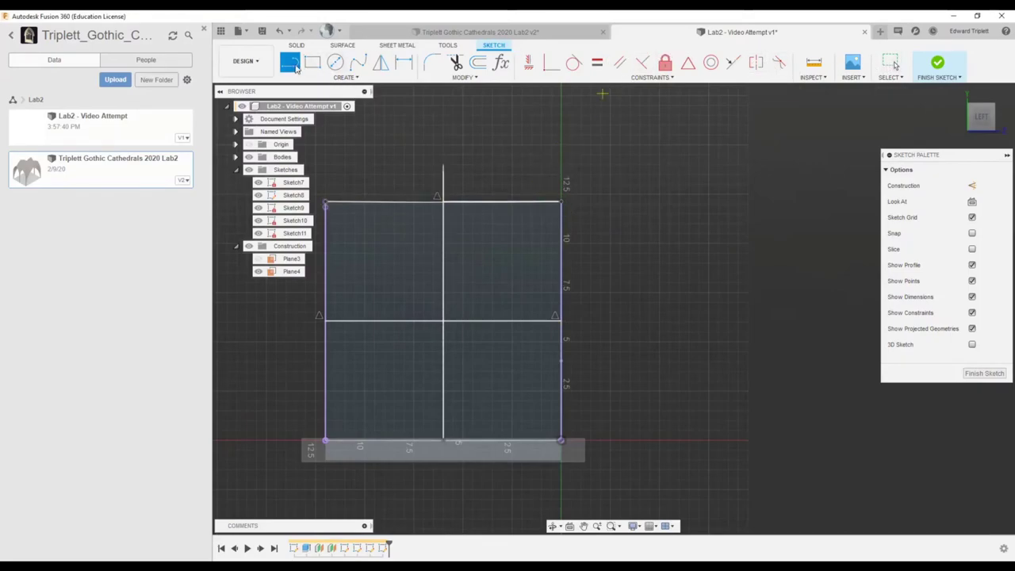
pyautogui.moveTo(72, 391)
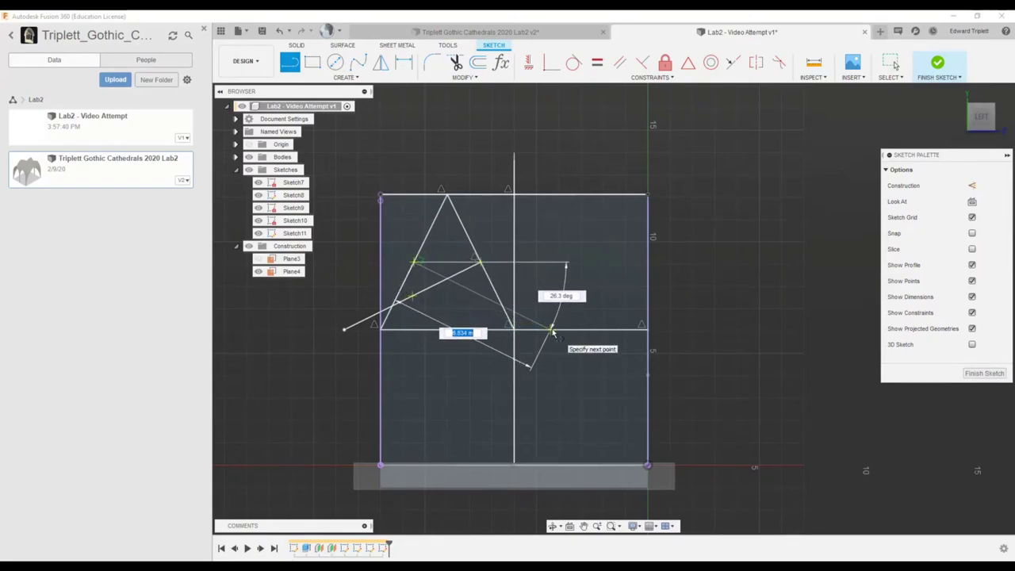
# Finish the second perpendicular bisector at the mid-height line and convert both bisectors and both sloping sides to construction lines.
pyautogui.click(552, 329)
pyautogui.press('Escape')
pyautogui.click(460, 285)
pyautogui.keyDown('shift'); pyautogui.click(441, 281); pyautogui.keyUp('shift')
pyautogui.press('x')
pyautogui.click(423, 242)
pyautogui.press('x')
pyautogui.click(474, 250)
pyautogui.press('x')
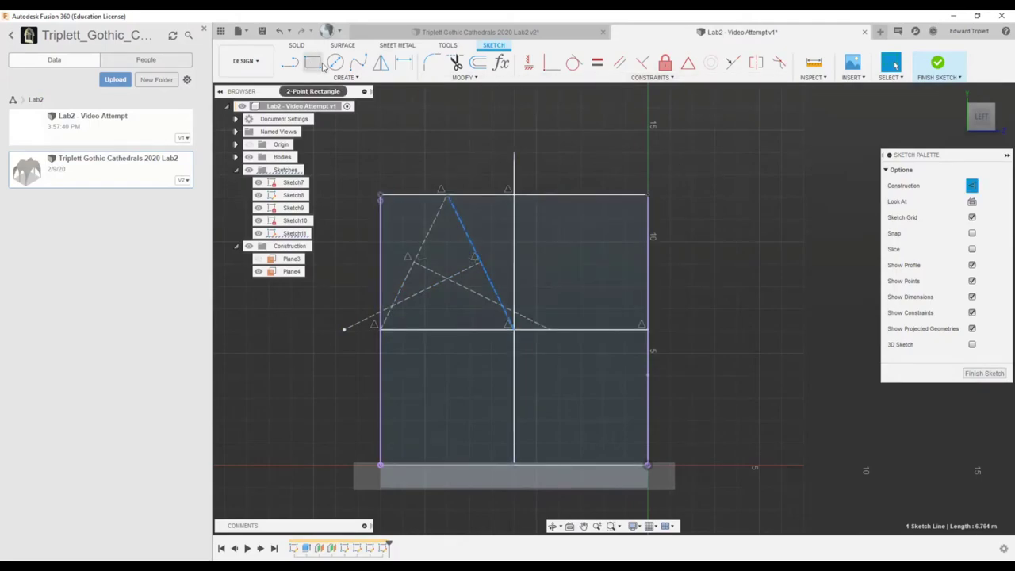
# Draw two center-point arcs from the triangle's base corners to its apex, each centered on the far end of the opposite perpendicular bisector.
pyautogui.click(358, 77)
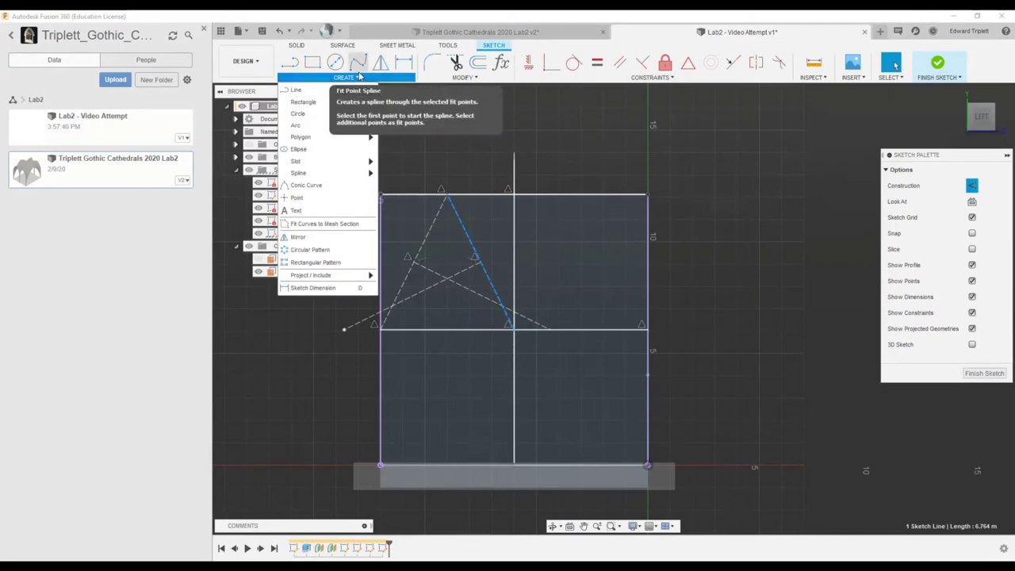
pyautogui.moveTo(335, 125)
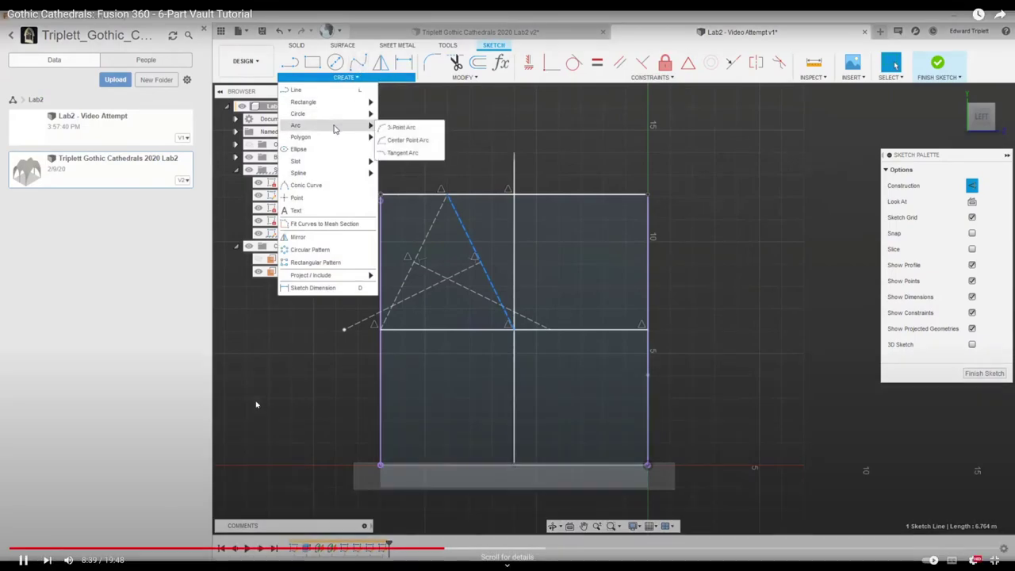
pyautogui.click(418, 141)
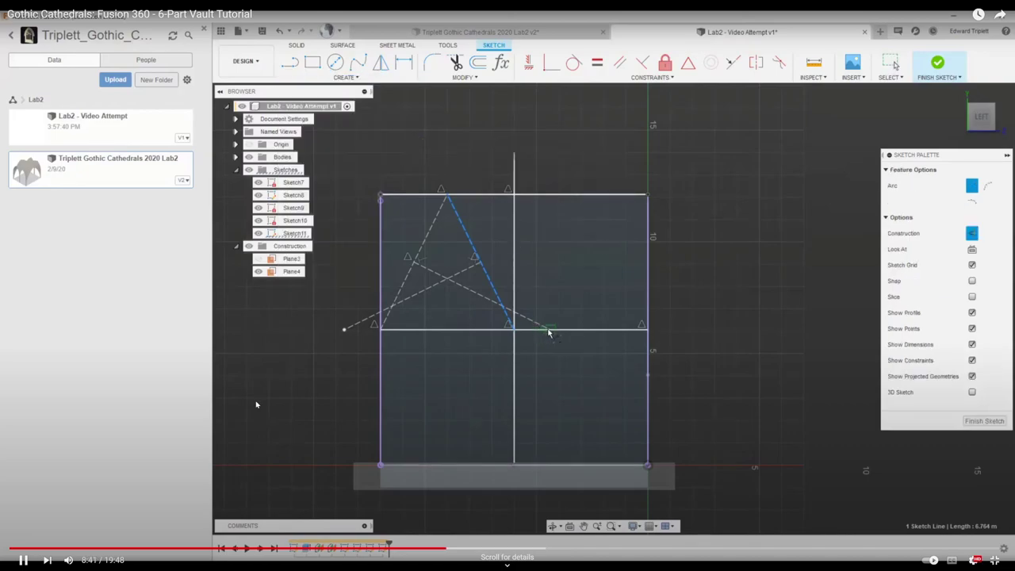
pyautogui.click(513, 325)
pyautogui.click(366, 325)
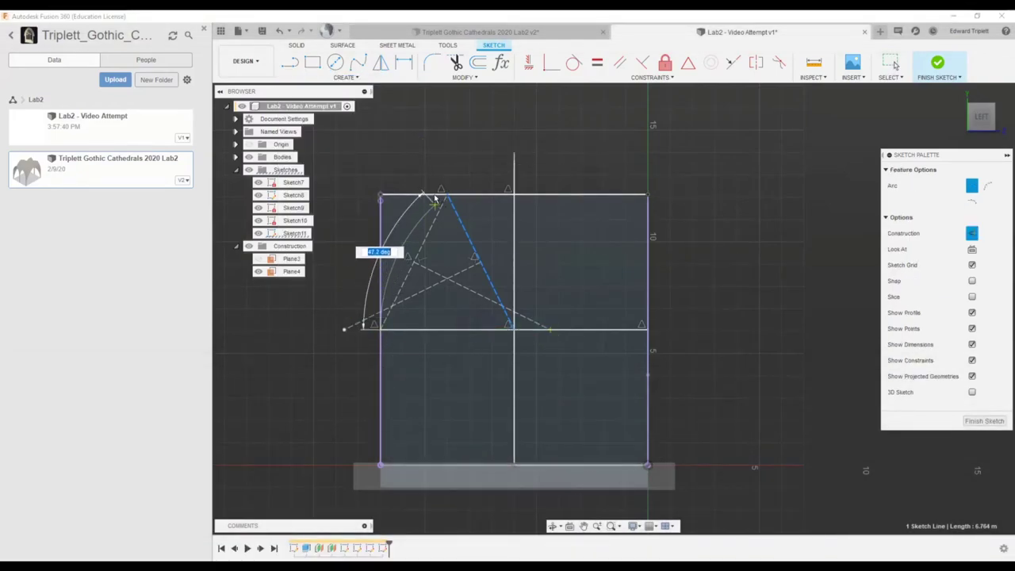
pyautogui.click(444, 198)
pyautogui.click(344, 330)
pyautogui.click(531, 326)
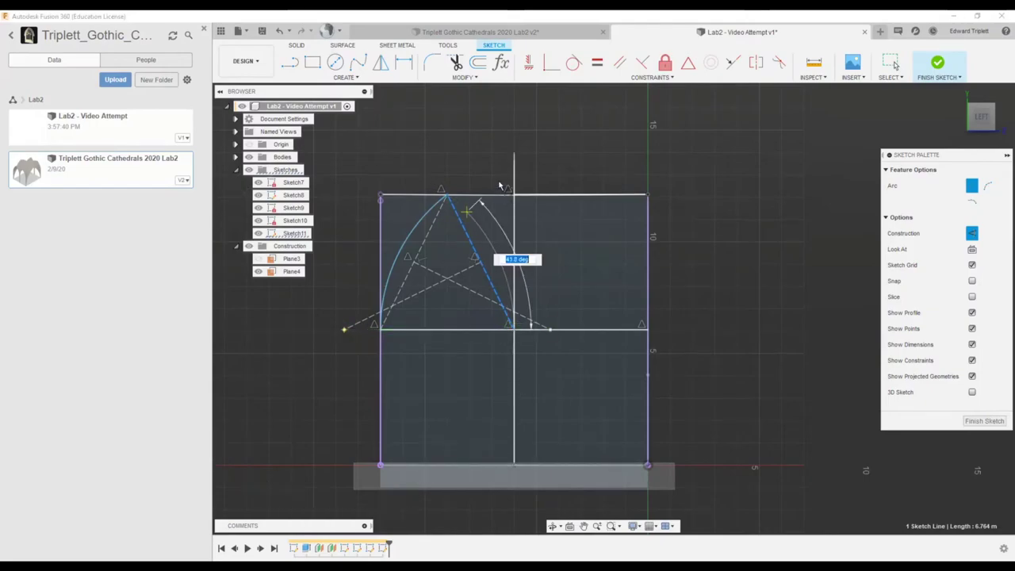
pyautogui.click(444, 196)
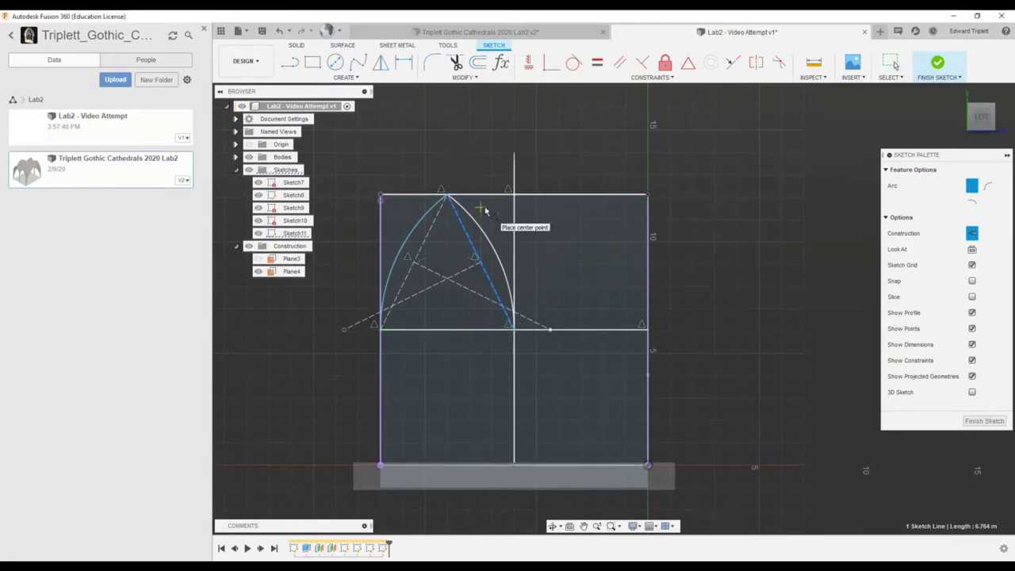
pyautogui.click(890, 63)
pyautogui.click(489, 240)
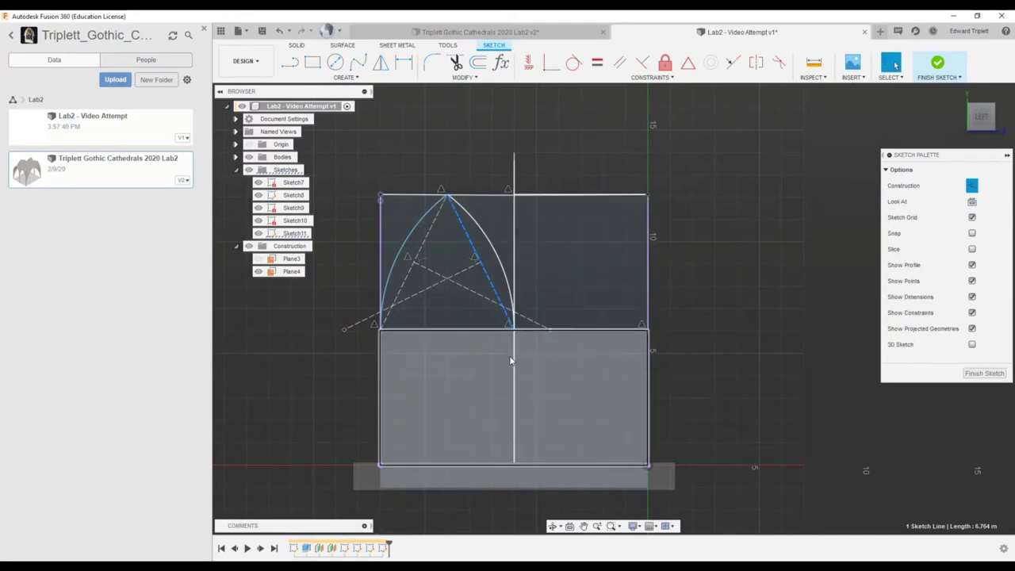
# Draw a vertical line from the small arch's left base corner down to the slab's upper corner.
pyautogui.scroll(1, 512, 360)
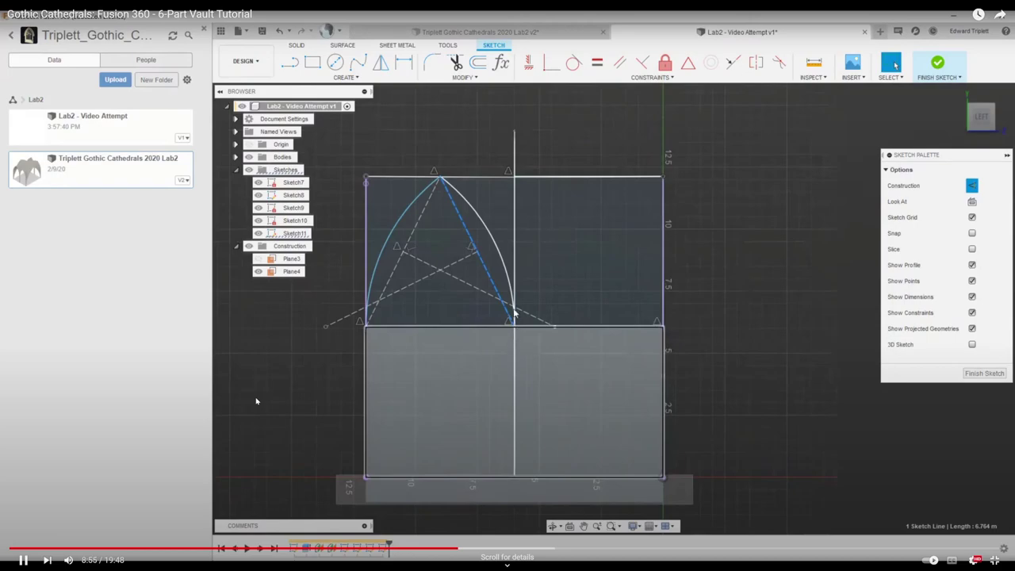
pyautogui.click(289, 63)
pyautogui.click(366, 327)
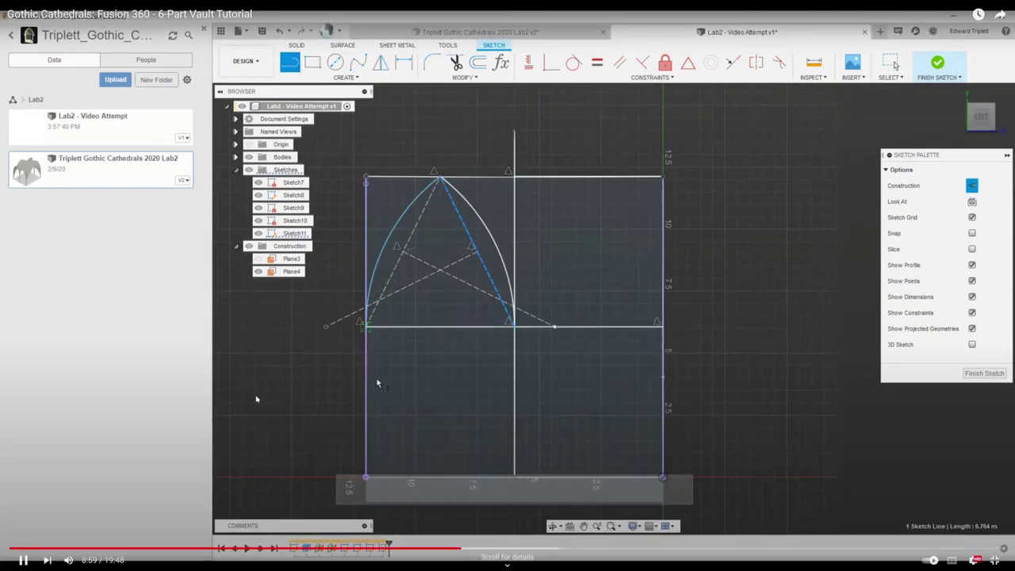
pyautogui.click(366, 476)
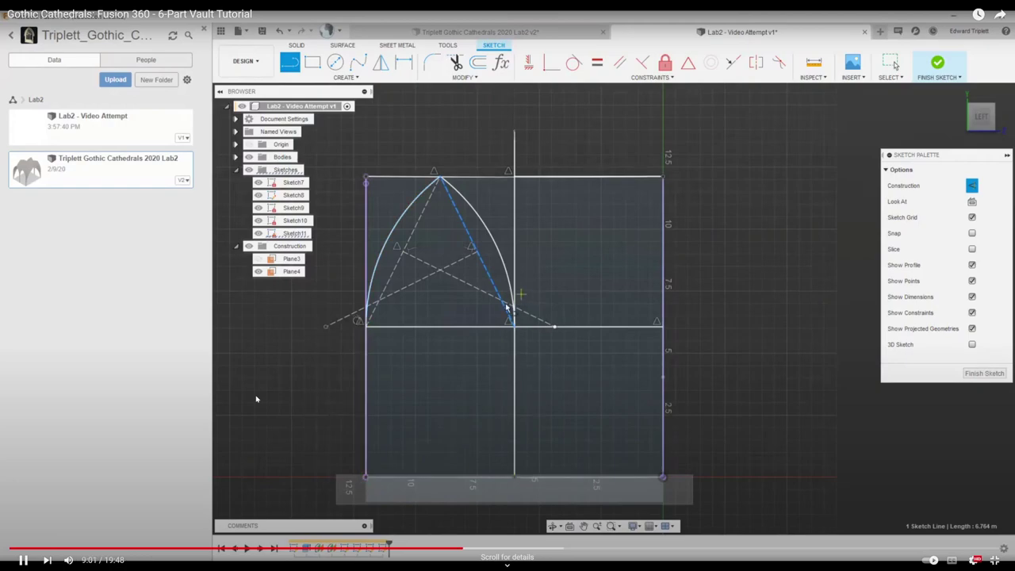
# Draw a vertical line from the small arch's right base corner to the slab, plus two lines along the slab edge meeting at its foot.
pyautogui.click(514, 325)
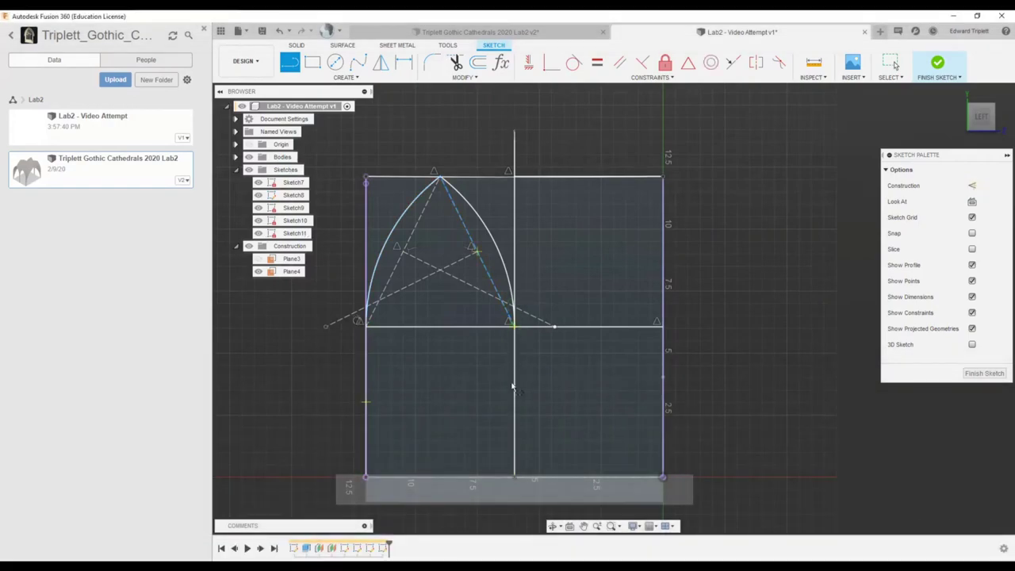
pyautogui.click(515, 476)
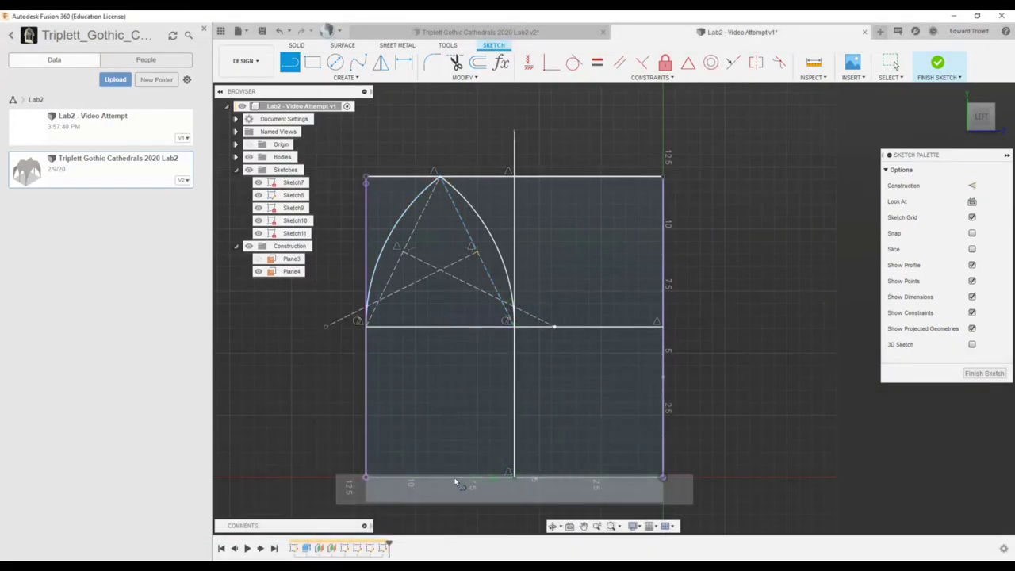
pyautogui.click(366, 477)
pyautogui.click(514, 477)
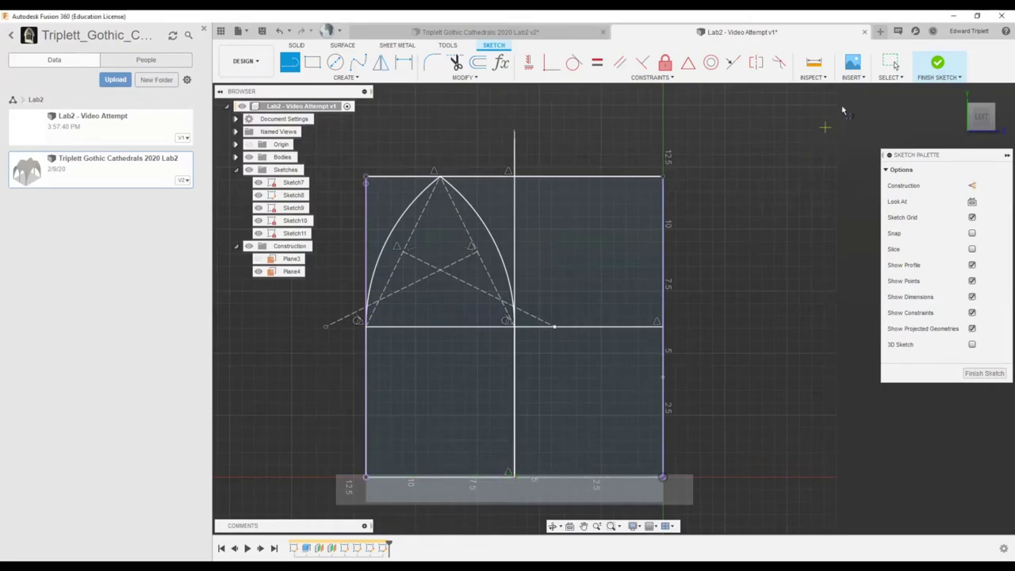
pyautogui.click(515, 477)
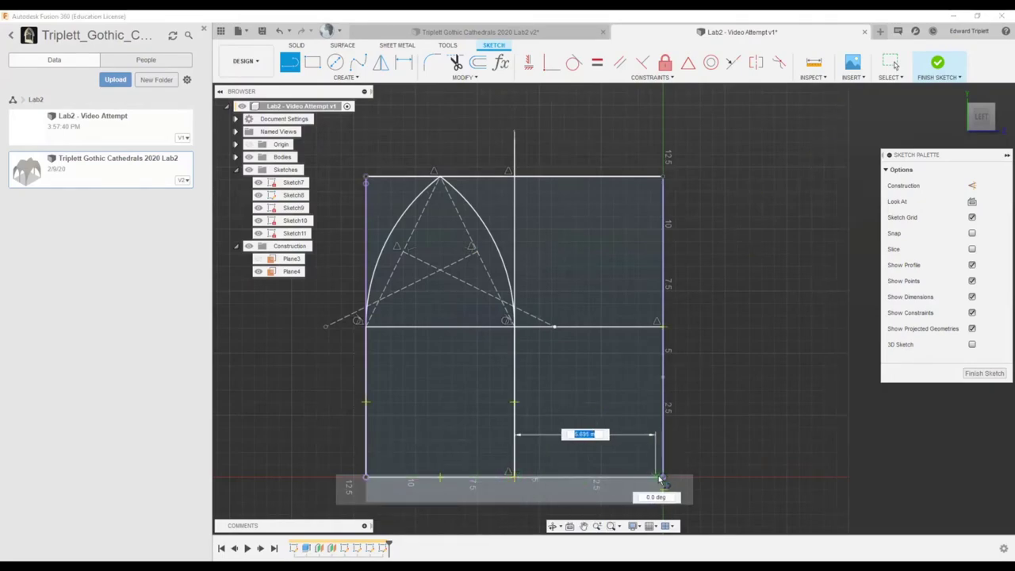
pyautogui.click(662, 477)
pyautogui.click(891, 63)
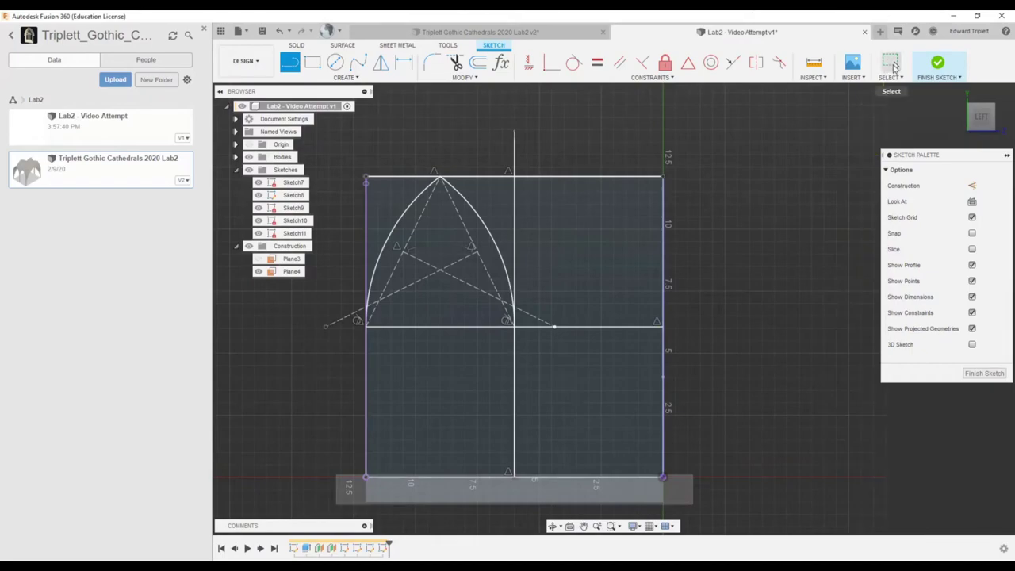
# Offset the small arch's two arcs and both vertical legs inward by 0.25 m.
pyautogui.click(511, 289)
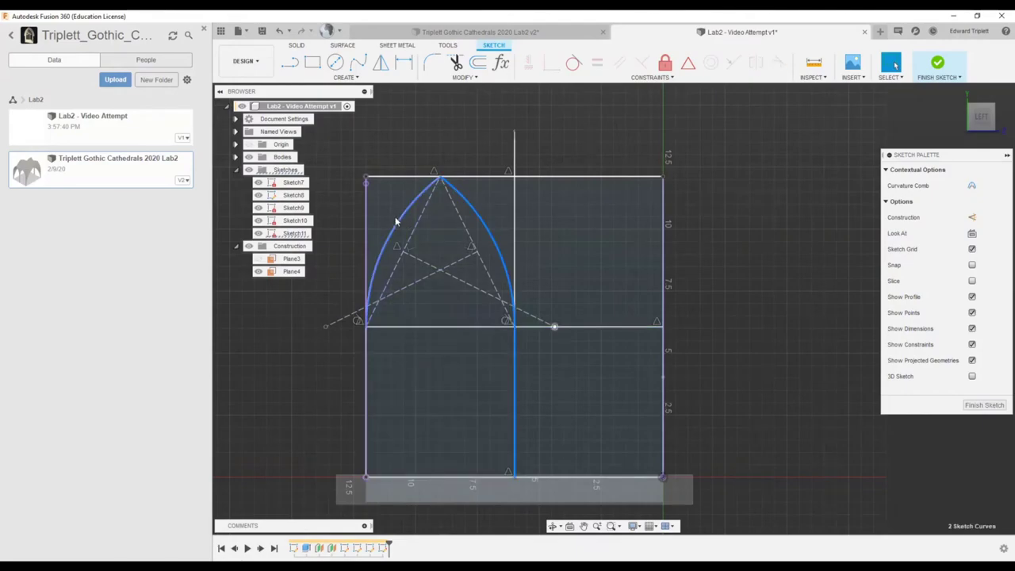
pyautogui.keyDown('shift'); pyautogui.click(390, 252); pyautogui.keyUp('shift')
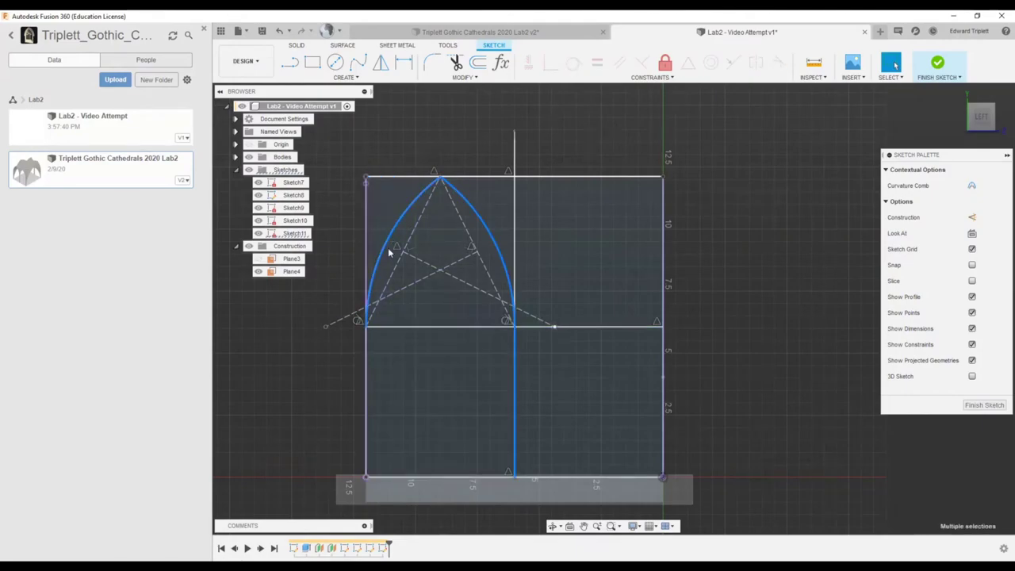
pyautogui.keyDown('shift'); pyautogui.click(365, 353); pyautogui.keyUp('shift')
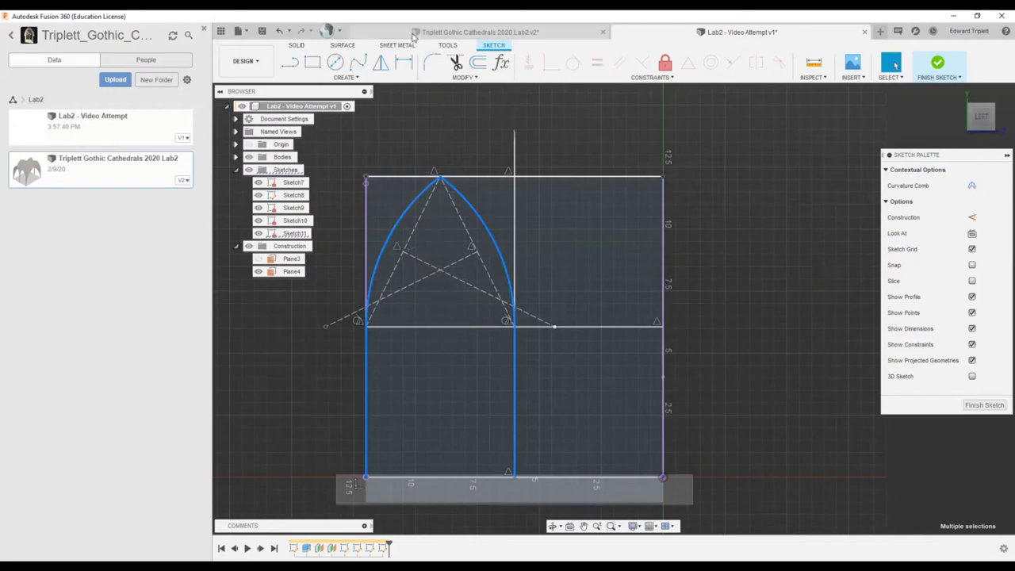
pyautogui.click(478, 63)
pyautogui.moveTo(365, 367); pyautogui.dragTo(373, 368)
pyautogui.moveTo(469, 394); pyautogui.dragTo(466, 395)
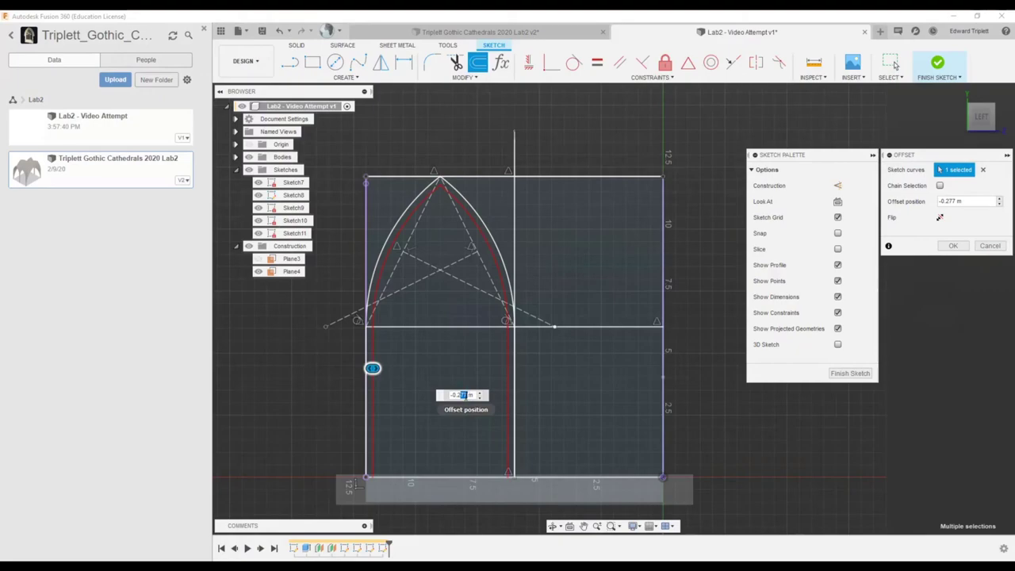
pyautogui.write('5')
pyautogui.press('Return')
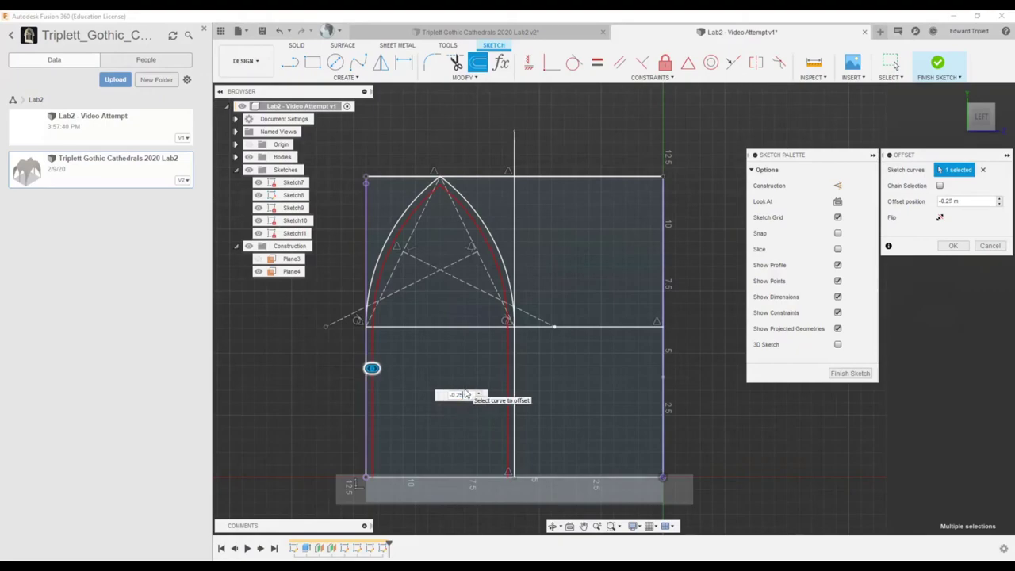
# Mirror the inner and outer outlines of the small arch, including their legs, across the vertical centre line.
pyautogui.doubleClick(486, 229)
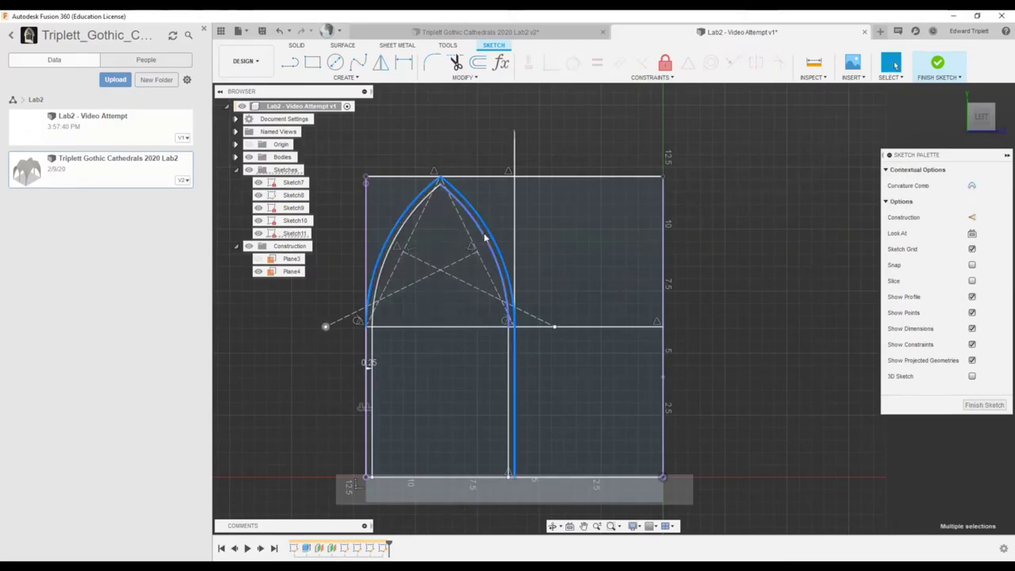
pyautogui.keyDown('shift'); pyautogui.click(486, 237); pyautogui.keyUp('shift')
pyautogui.keyDown('shift'); pyautogui.click(390, 252); pyautogui.keyUp('shift')
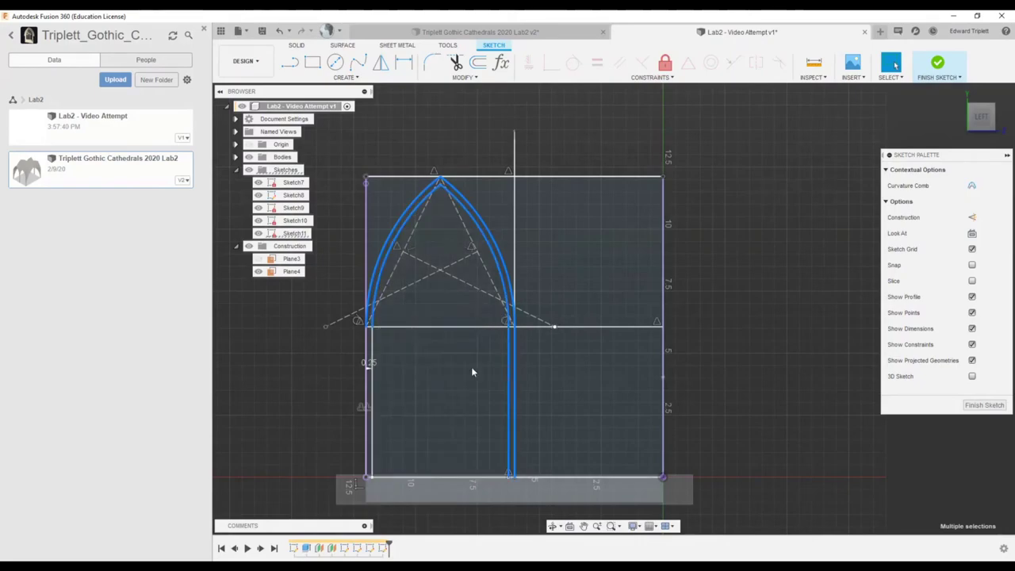
pyautogui.keyDown('shift'); pyautogui.click(367, 379); pyautogui.keyUp('shift')
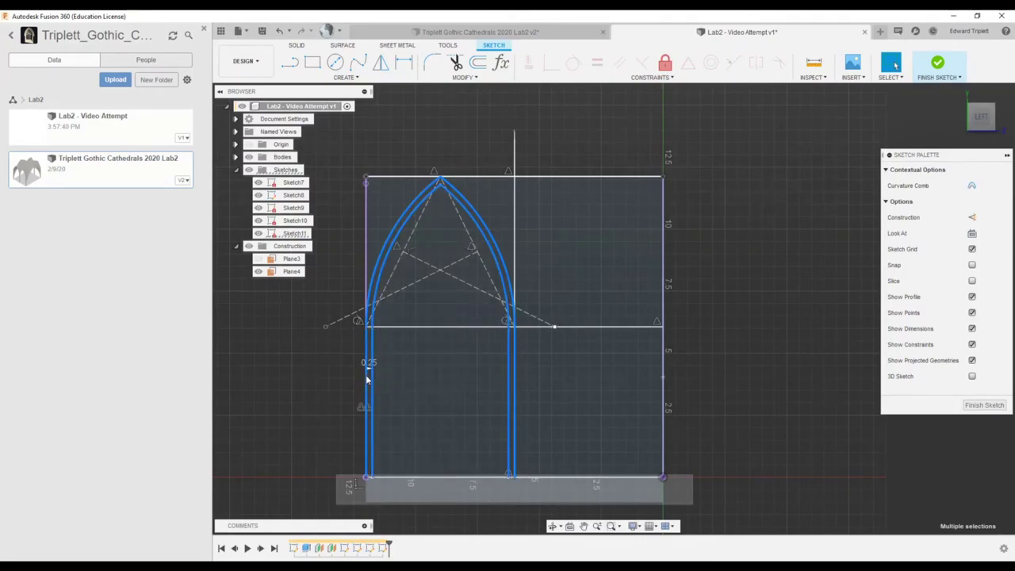
pyautogui.click(344, 77)
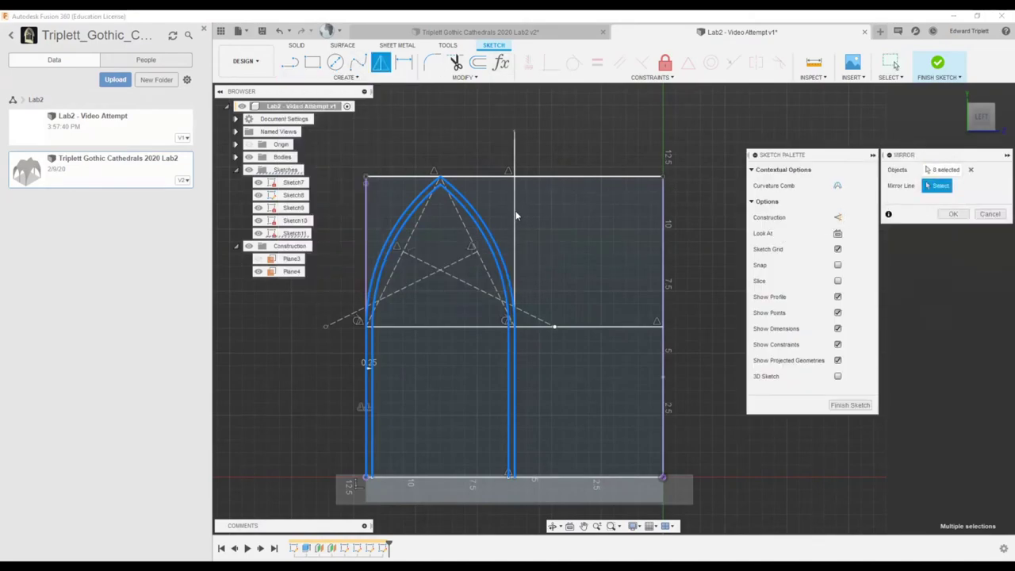
pyautogui.click(515, 157)
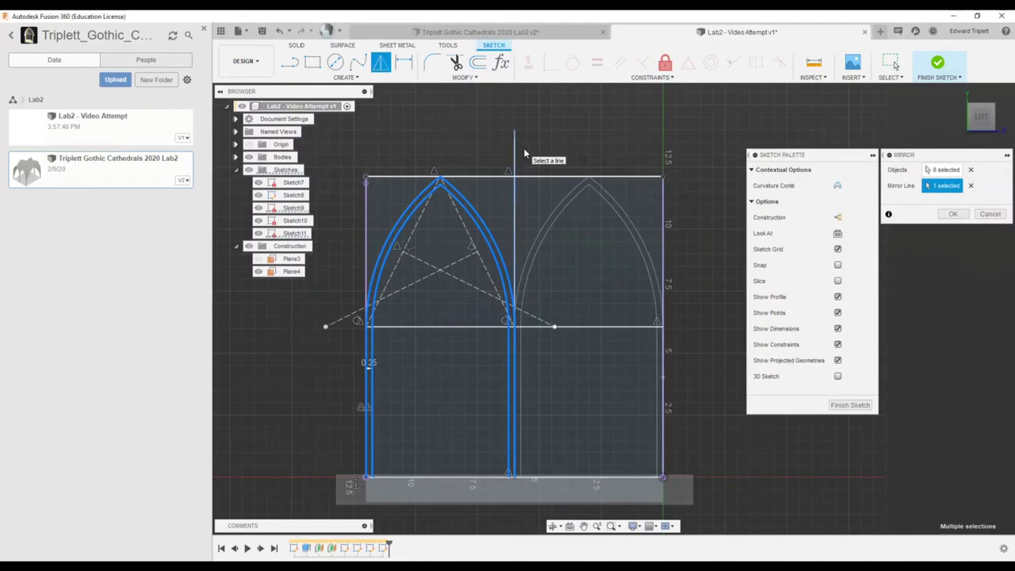
pyautogui.click(951, 214)
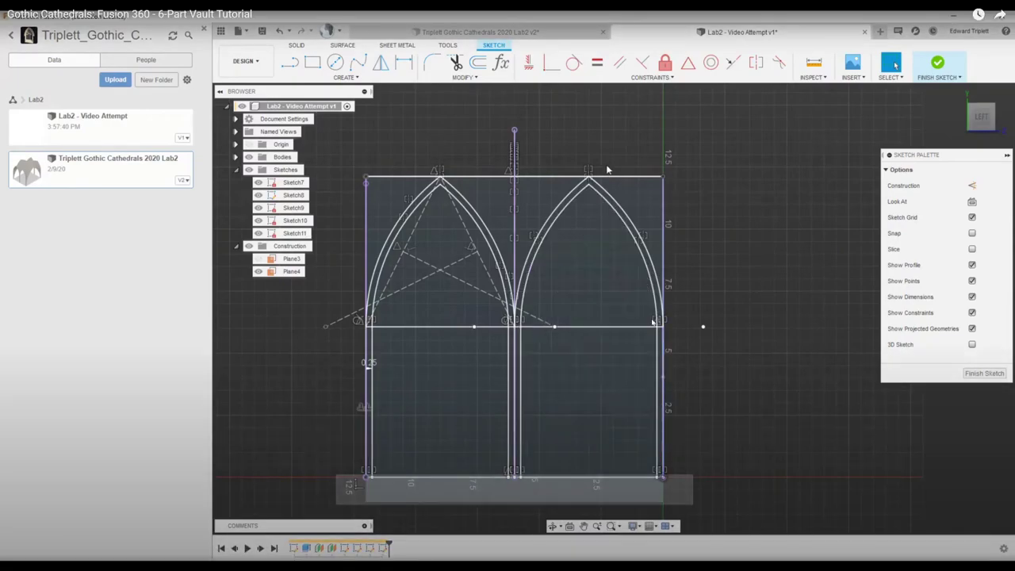
pyautogui.click(496, 548)
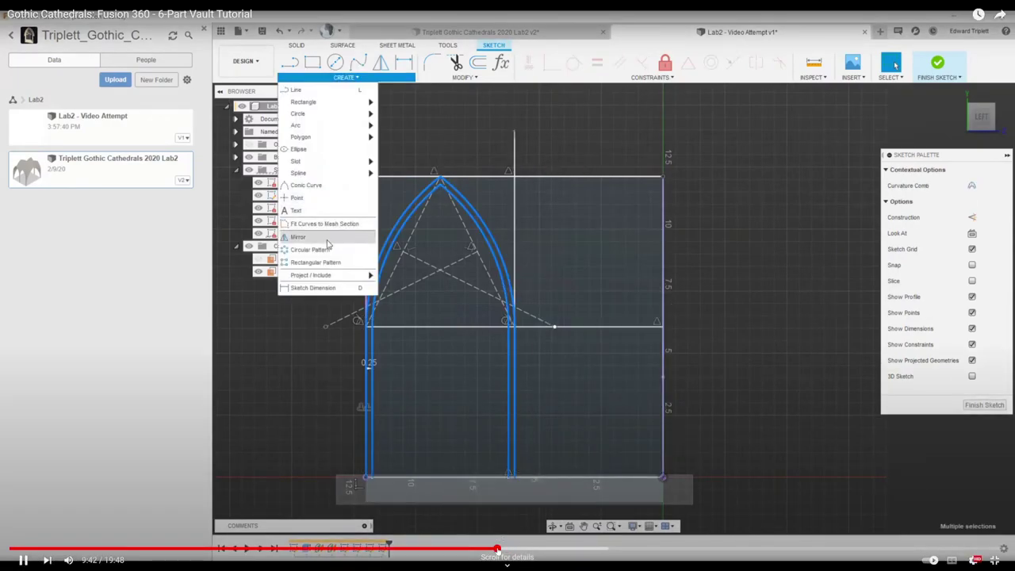
pyautogui.moveTo(495, 549); pyautogui.dragTo(483, 549)
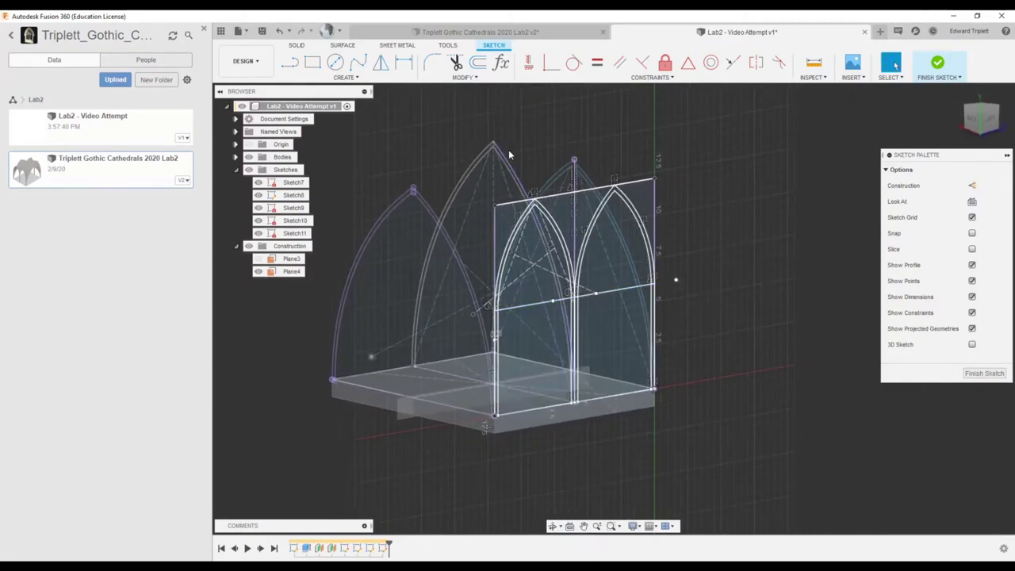
# Finish the side sketch, start a sketch on Plane4 and project the mid-height line and the slab's upper edge into it.
pyautogui.click(407, 408)
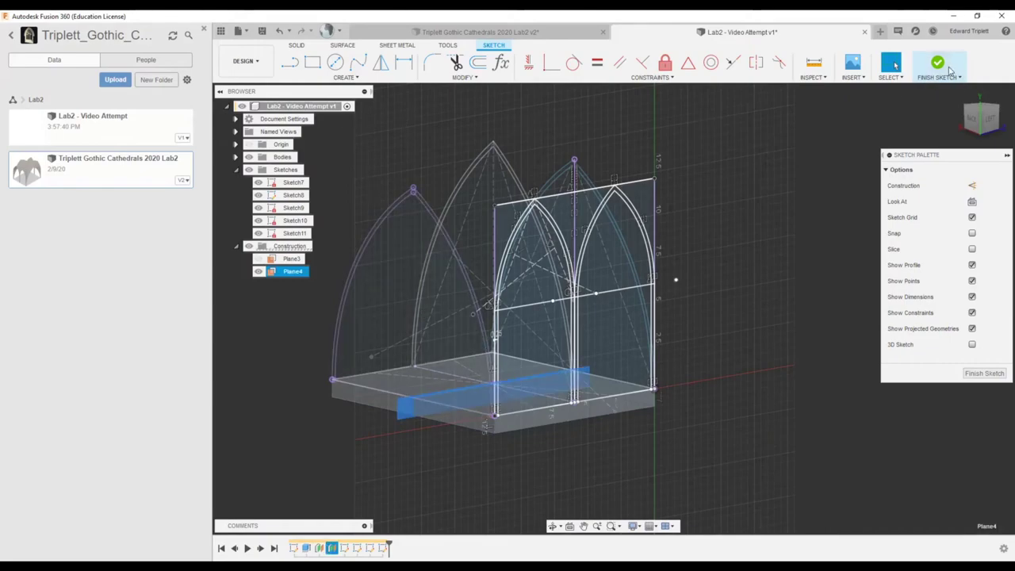
pyautogui.click(948, 70)
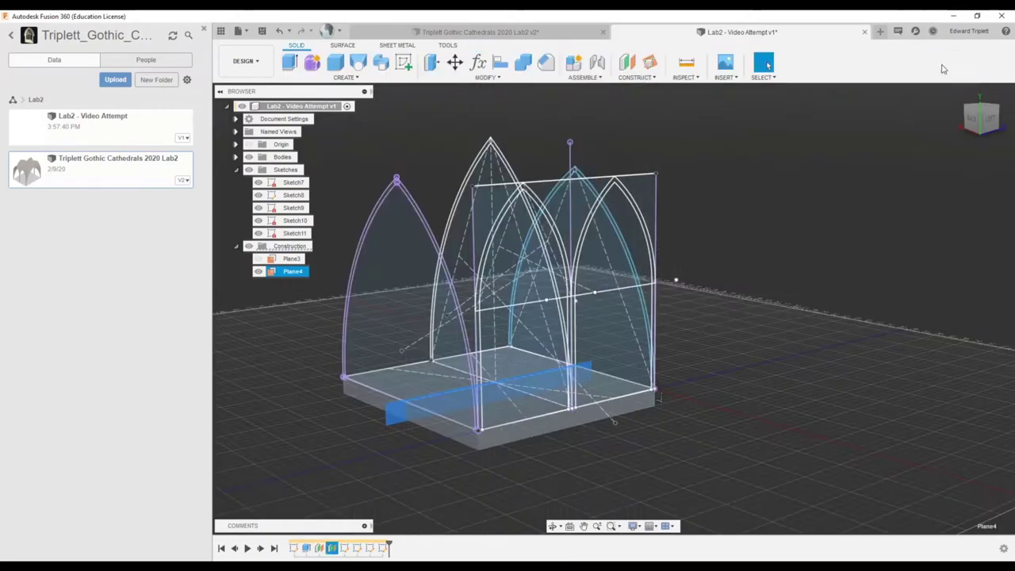
pyautogui.click(404, 65)
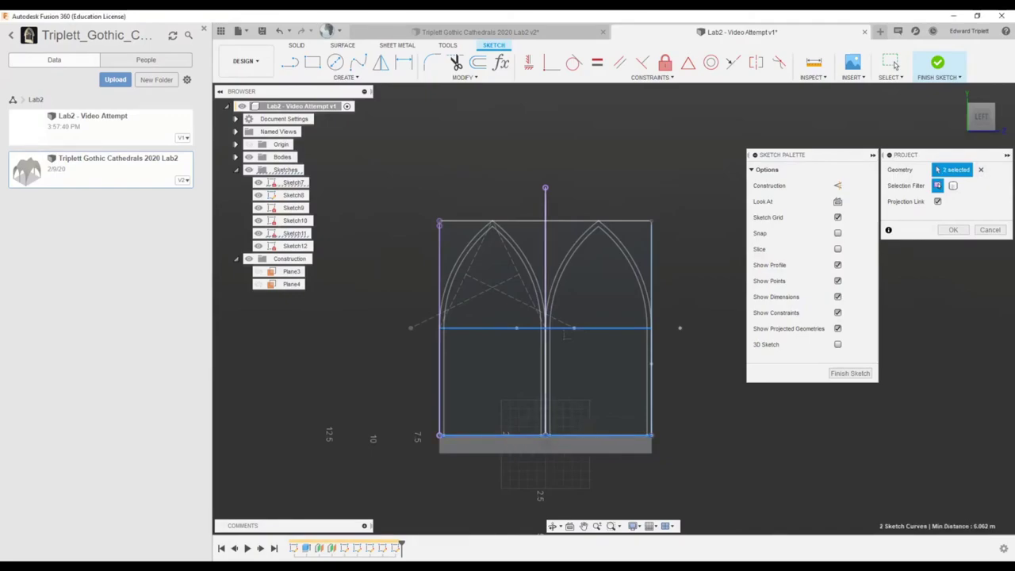
pyautogui.click(954, 229)
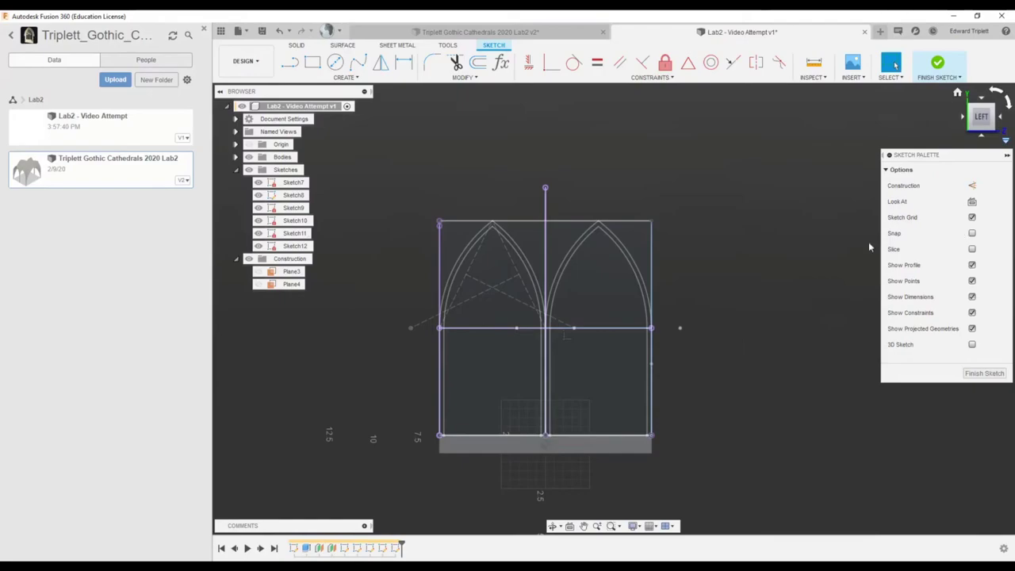
# Draw two lines over the projected mid-height line, from the vertical centre line to the left end and to the right end.
pyautogui.scroll(1, 562, 335)
pyautogui.scroll(1, 650, 328)
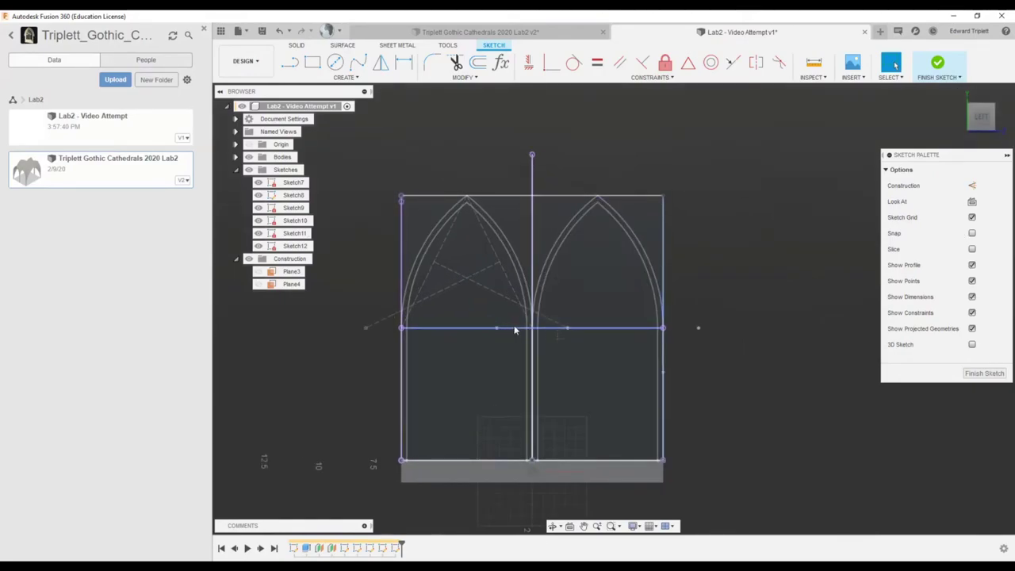
pyautogui.click(454, 327)
pyautogui.scroll(1, 604, 331)
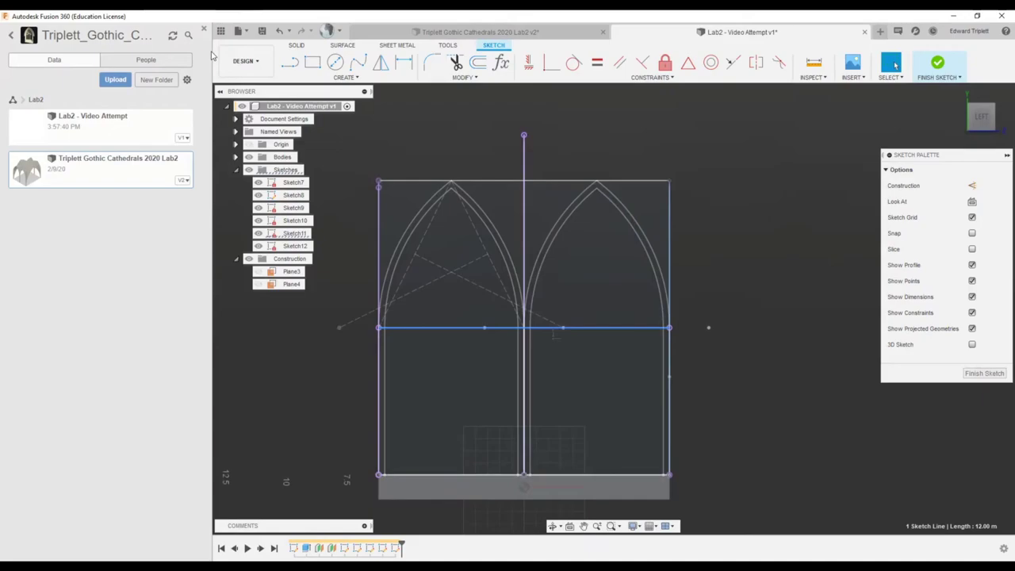
pyautogui.click(291, 67)
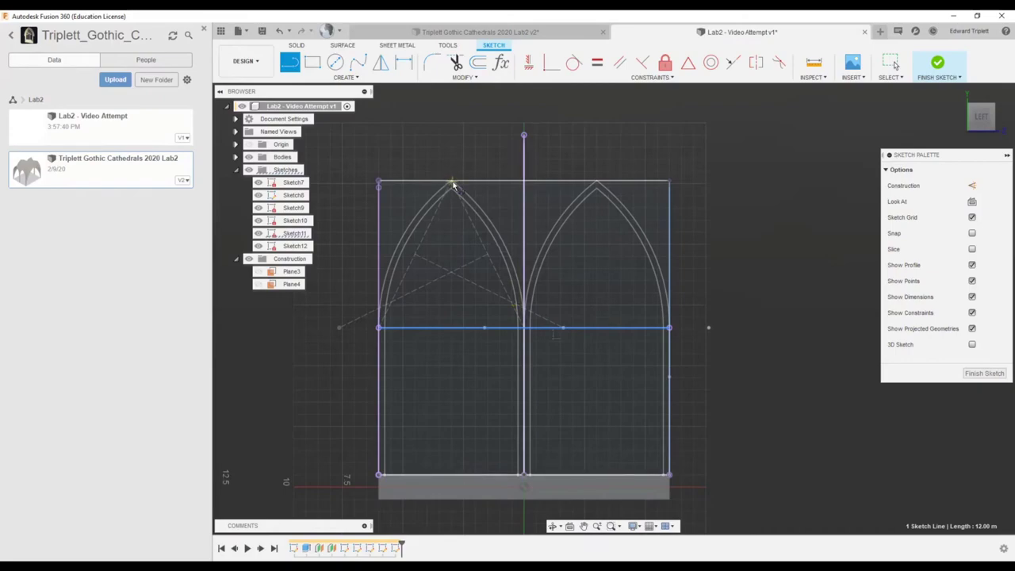
pyautogui.click(524, 329)
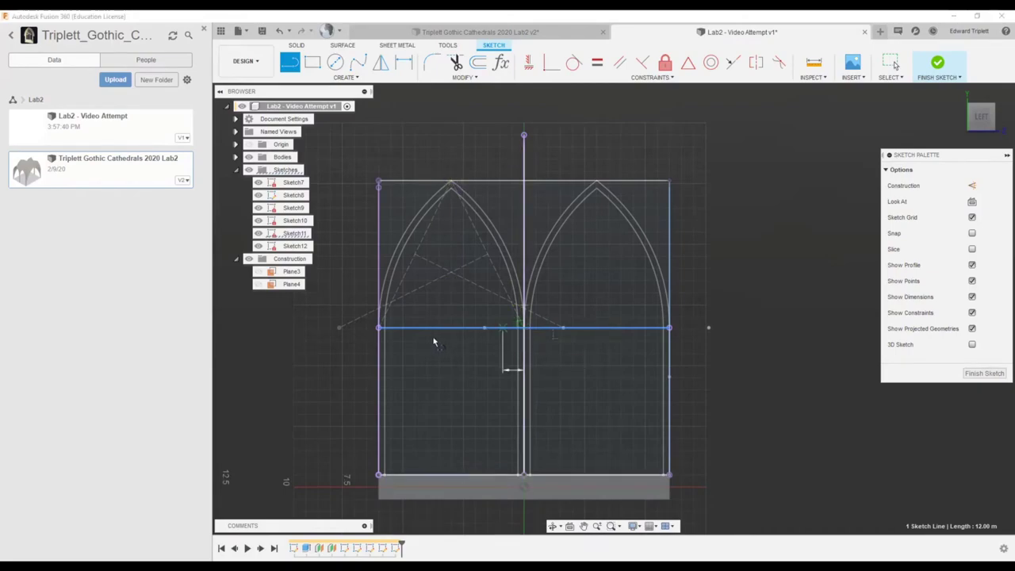
pyautogui.click(379, 328)
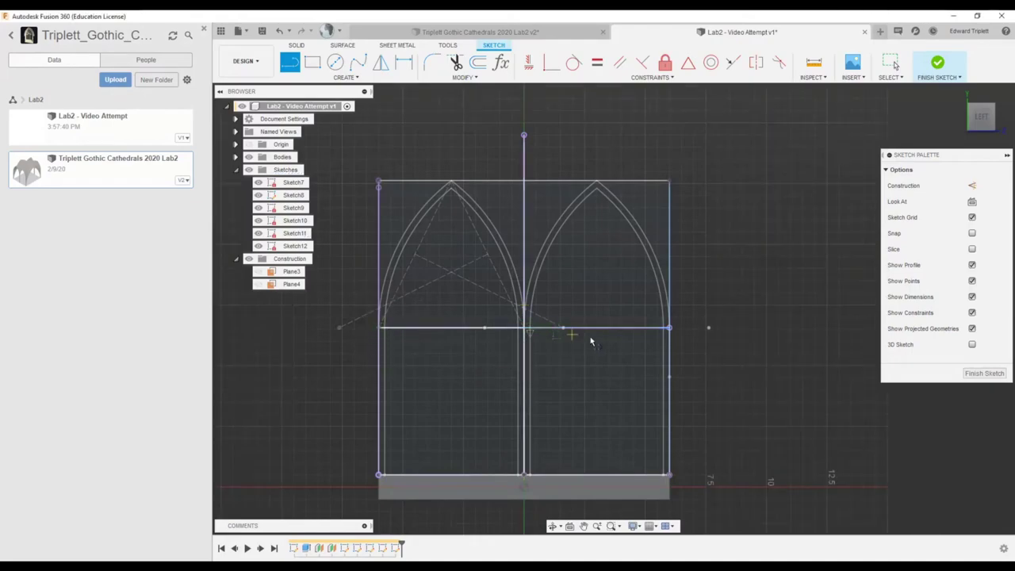
pyautogui.click(524, 329)
pyautogui.click(669, 328)
# Draw vertical lines from the midpoints of both mid-height half lines down to the slab's upper edge.
pyautogui.click(597, 328)
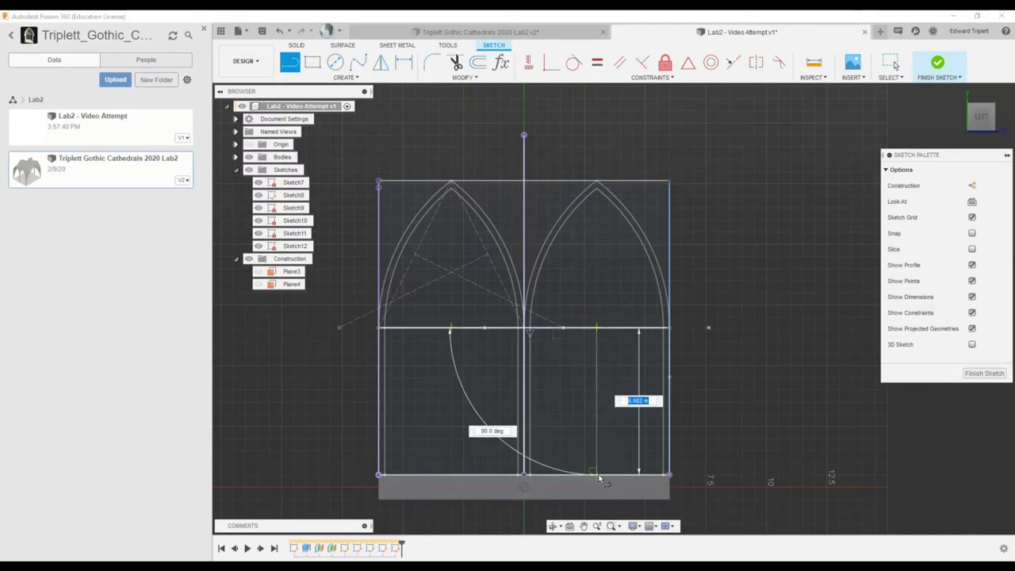
pyautogui.click(598, 476)
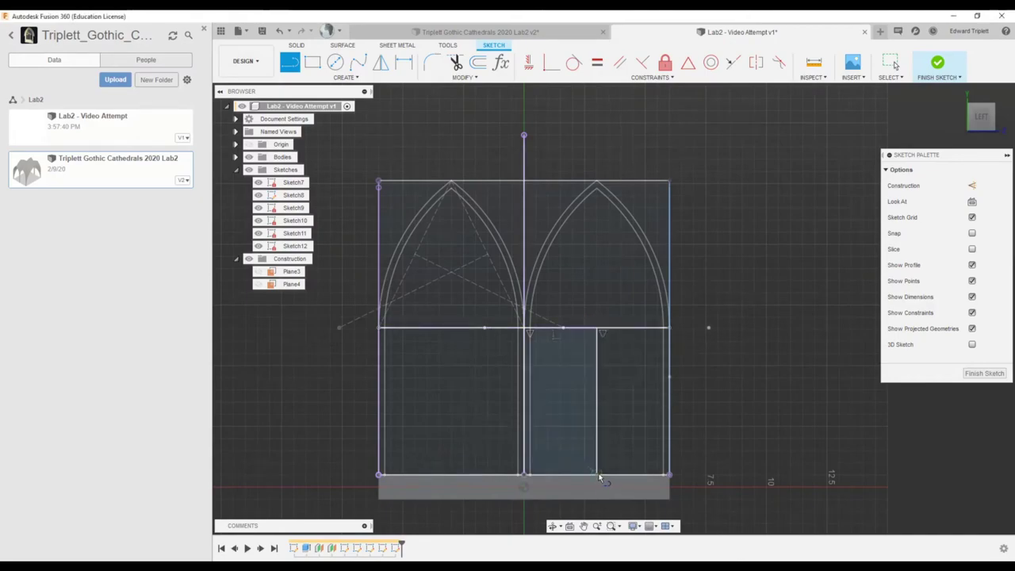
pyautogui.click(451, 329)
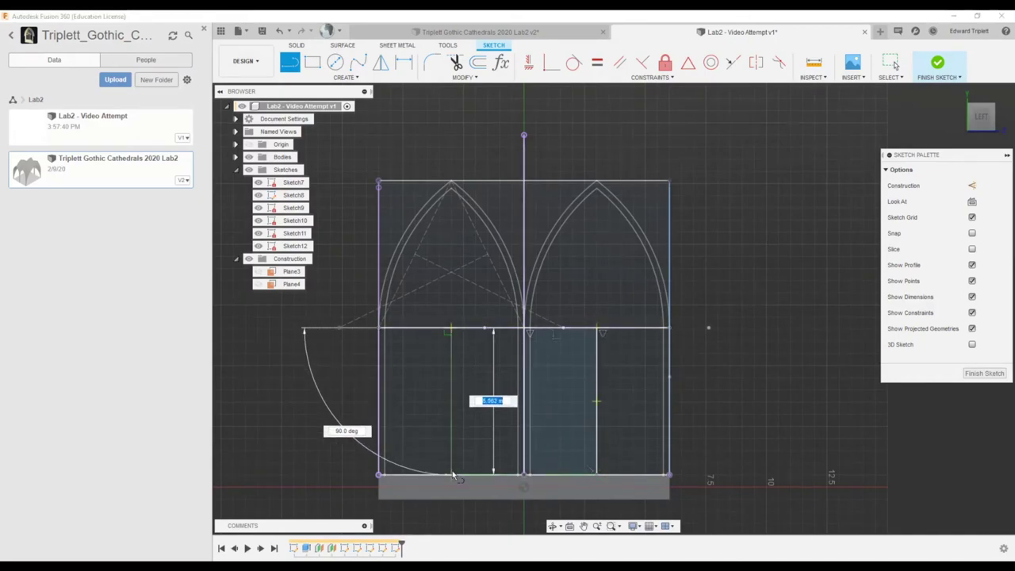
pyautogui.click(451, 475)
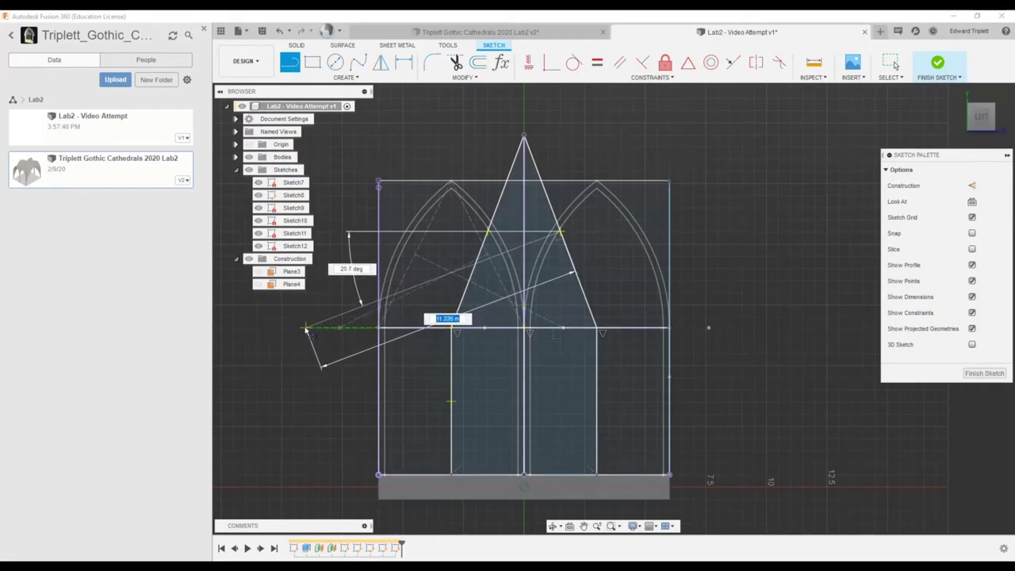
# Draw two perpendiculars about 11.226 m long from the tall triangle's side midpoints to the mid-height level and make them construction lines.
pyautogui.click(306, 328)
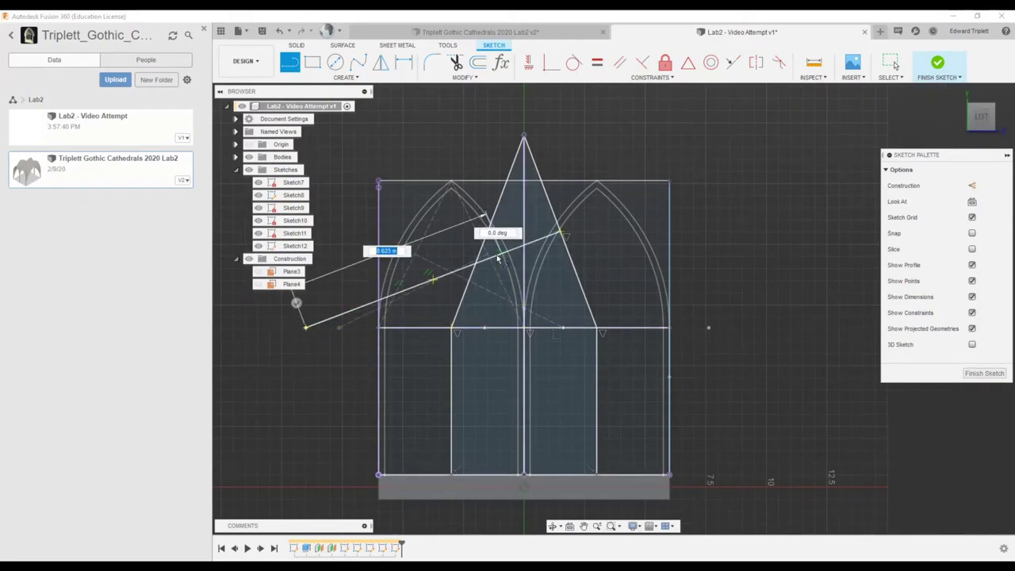
pyautogui.press('Escape')
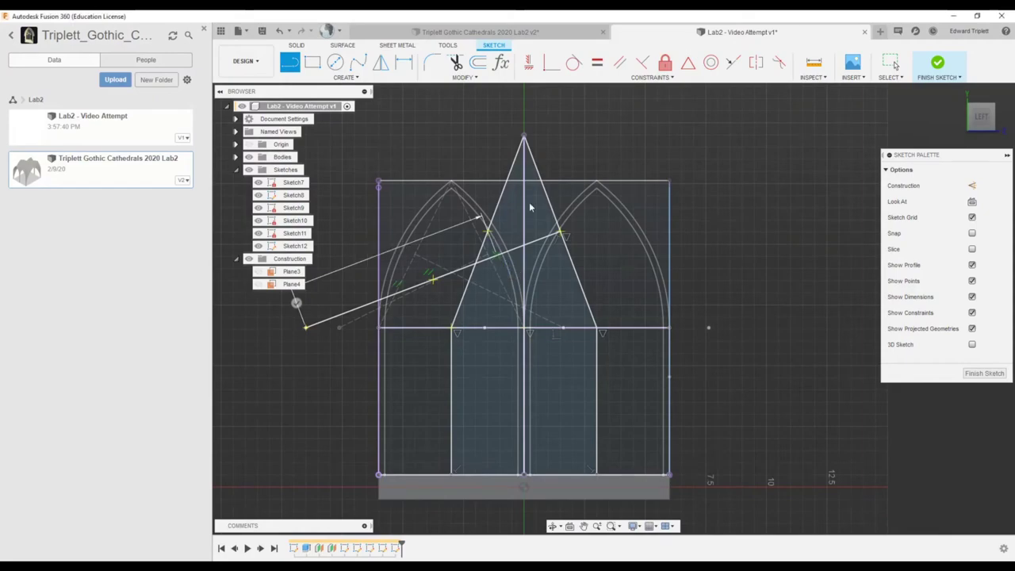
pyautogui.click(287, 63)
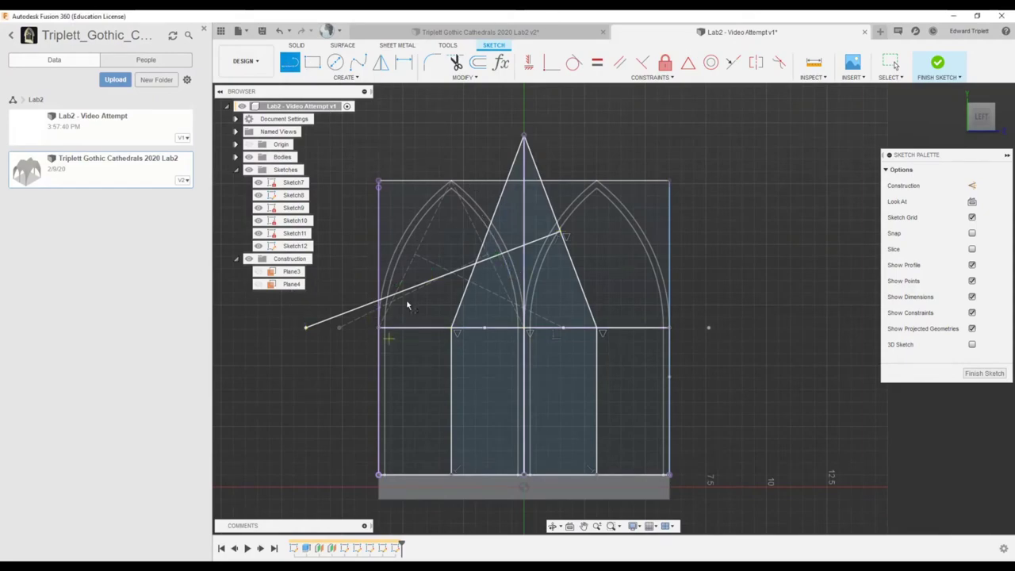
pyautogui.click(488, 233)
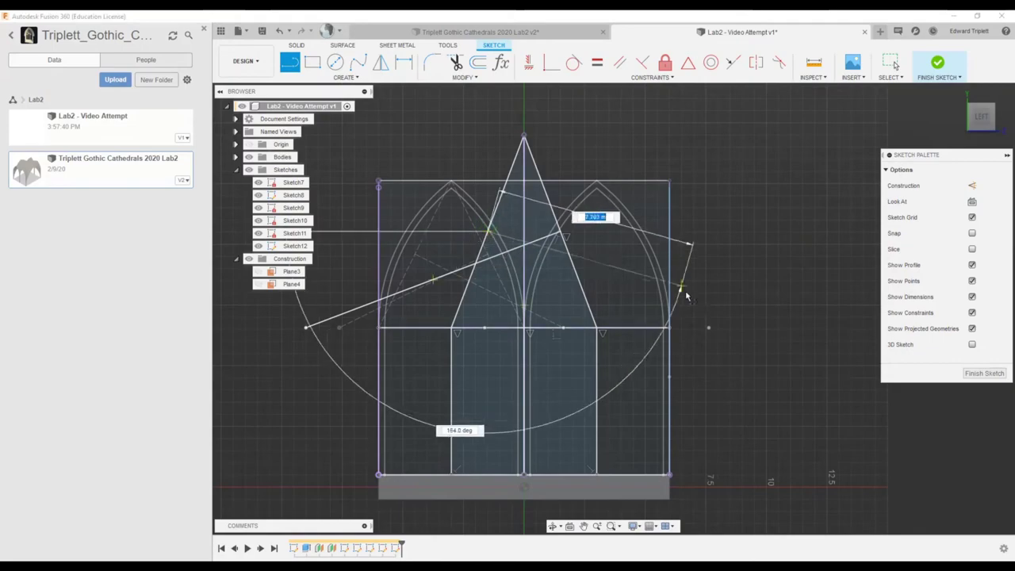
pyautogui.moveTo(695, 316); pyautogui.dragTo(740, 333)
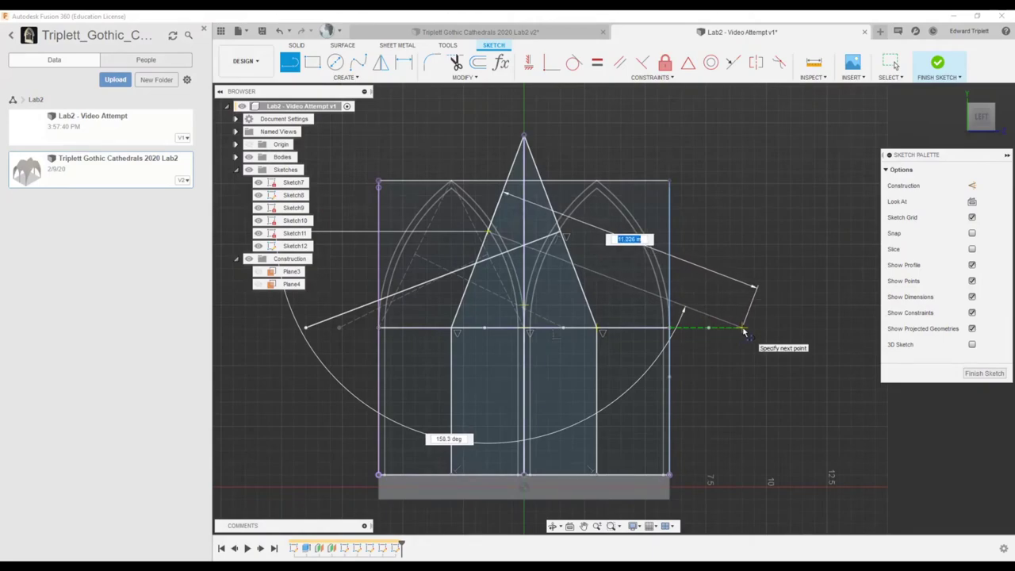
pyautogui.press('Escape')
pyautogui.click(699, 312)
pyautogui.press('x')
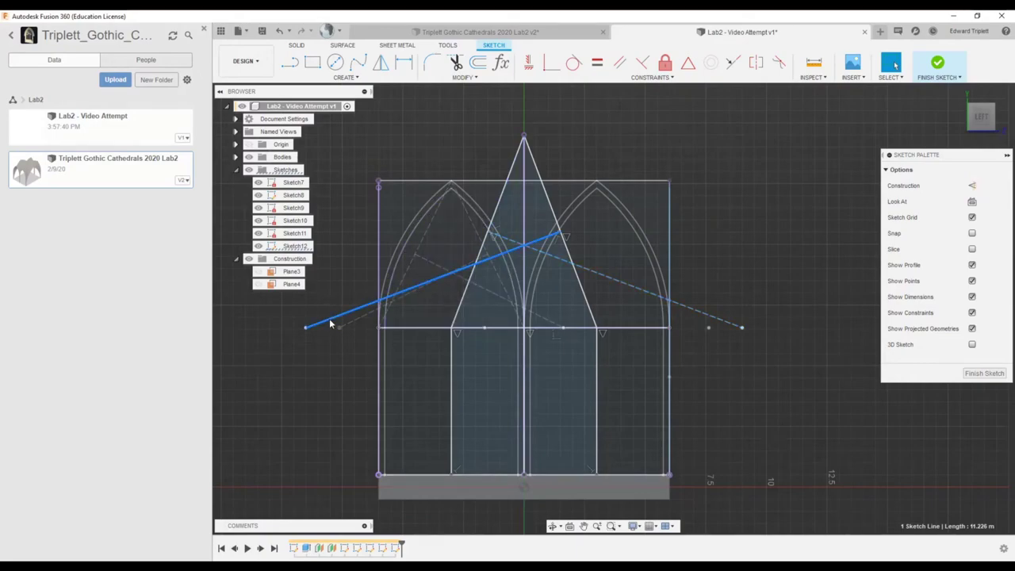
# Draw a center point arc from the top of the right leg to the apex, centred on the left construction line's outer end.
pyautogui.click(344, 77)
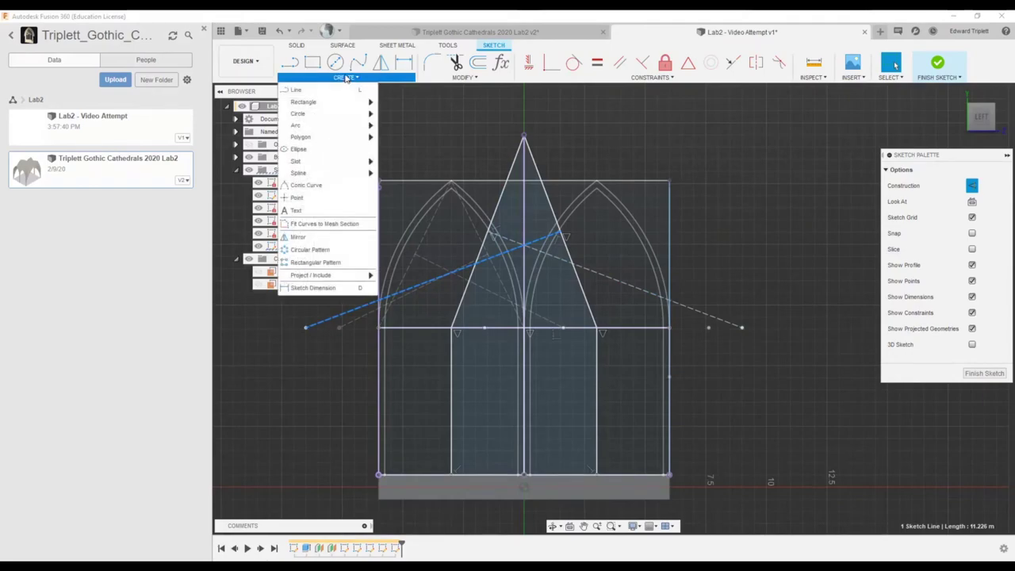
pyautogui.moveTo(336, 126)
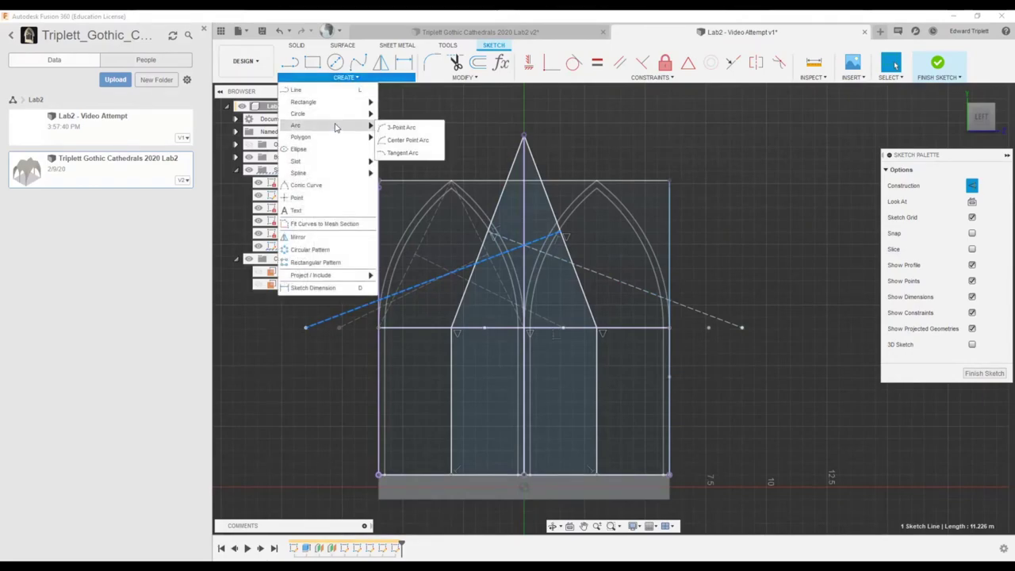
pyautogui.click(401, 127)
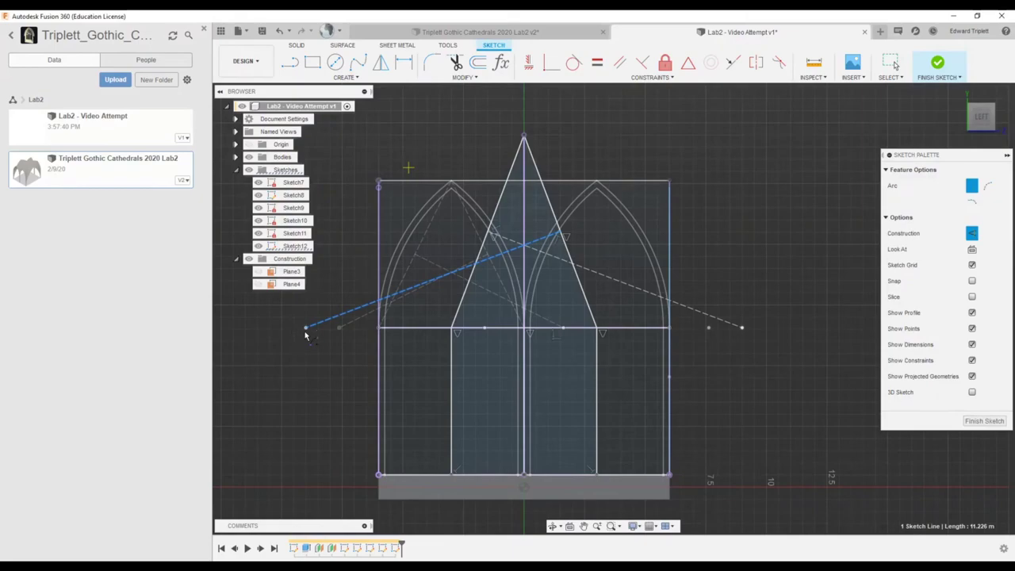
pyautogui.moveTo(320, 321); pyautogui.dragTo(325, 333, button='middle')
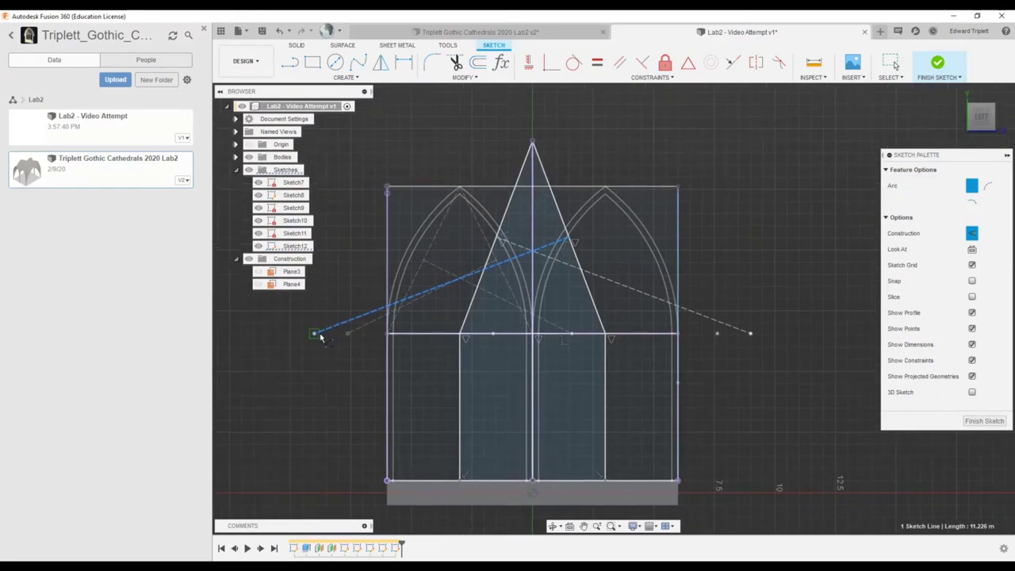
pyautogui.click(314, 333)
pyautogui.click(605, 334)
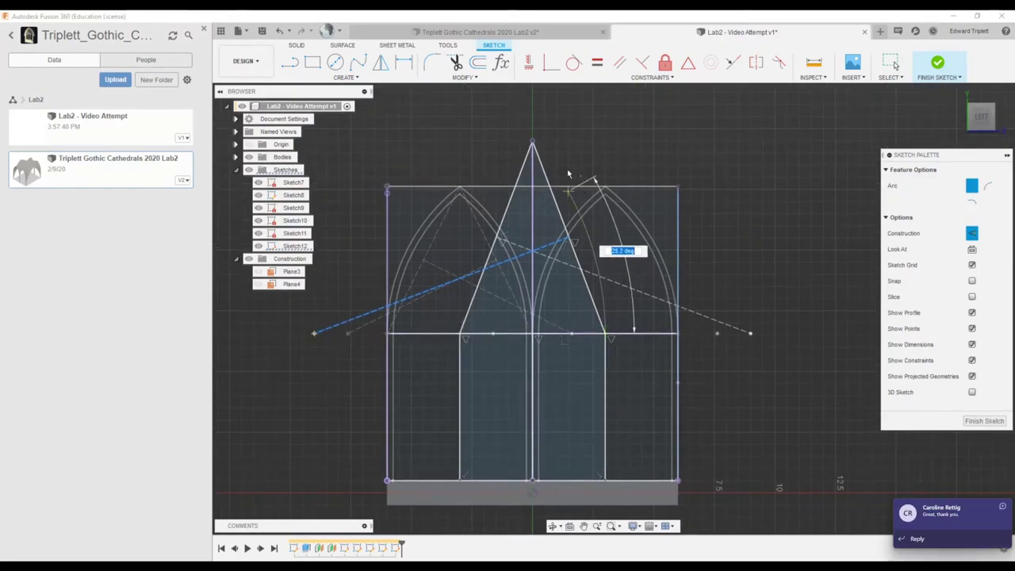
pyautogui.click(531, 141)
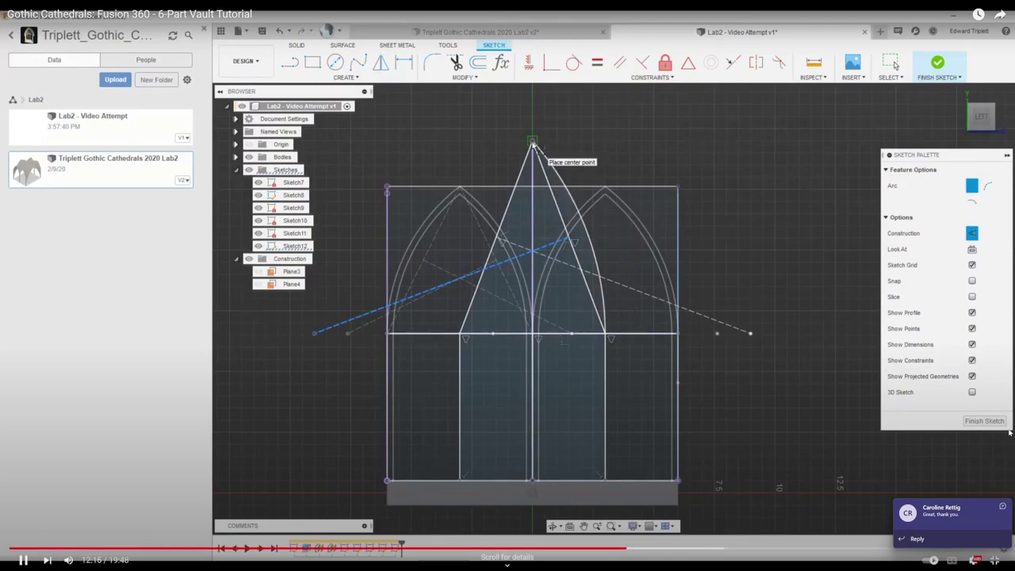
# Draw the opposite center point arc between the left leg's top and the apex, centred on the right construction line's outer end.
pyautogui.click(750, 334)
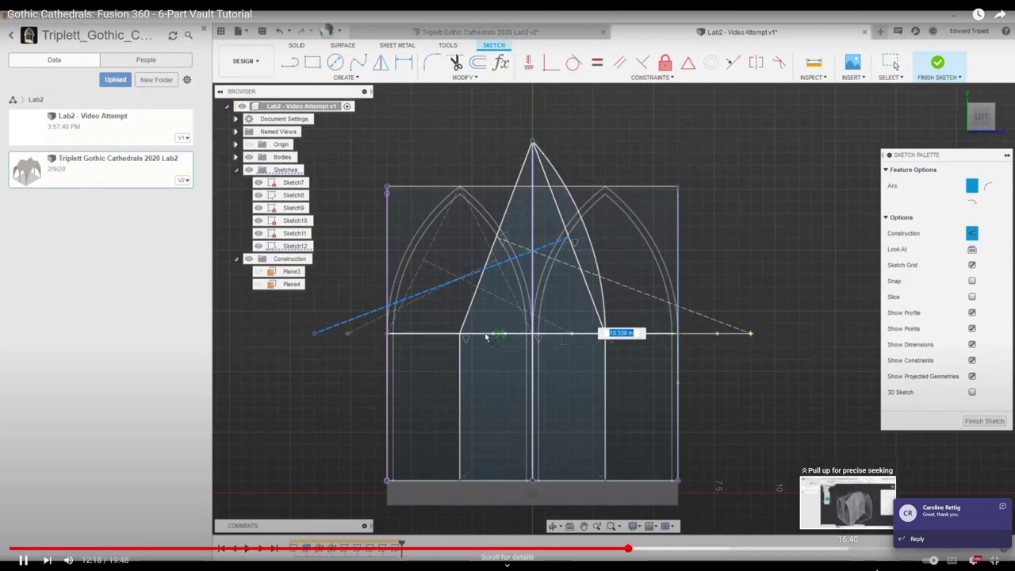
pyautogui.click(432, 333)
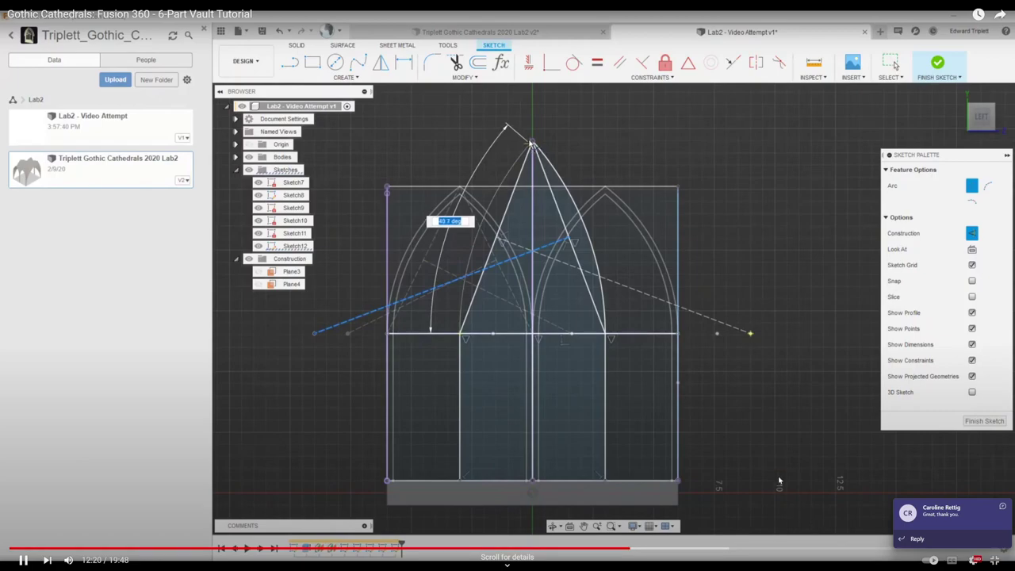
pyautogui.press('Escape')
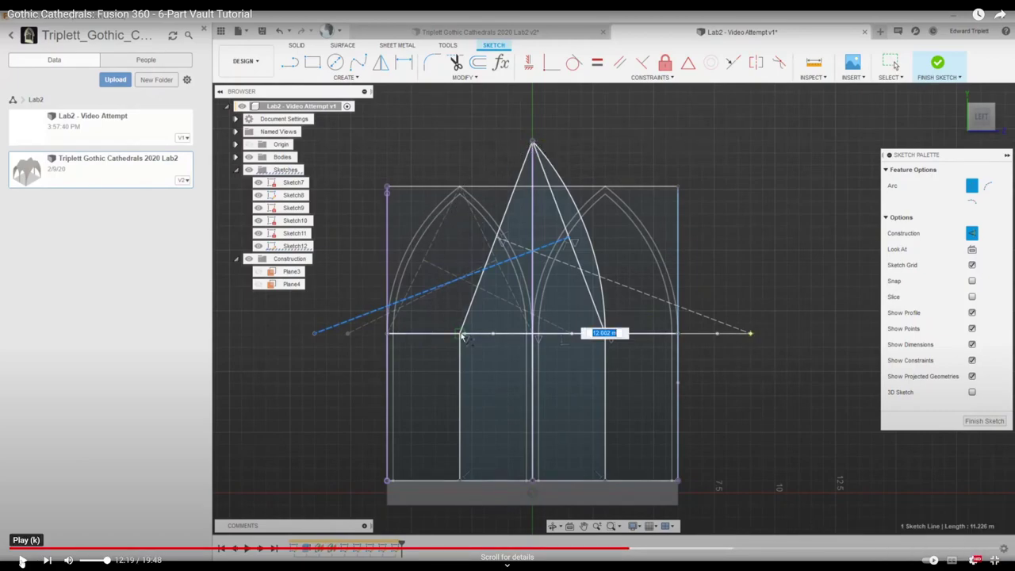
pyautogui.click(23, 560)
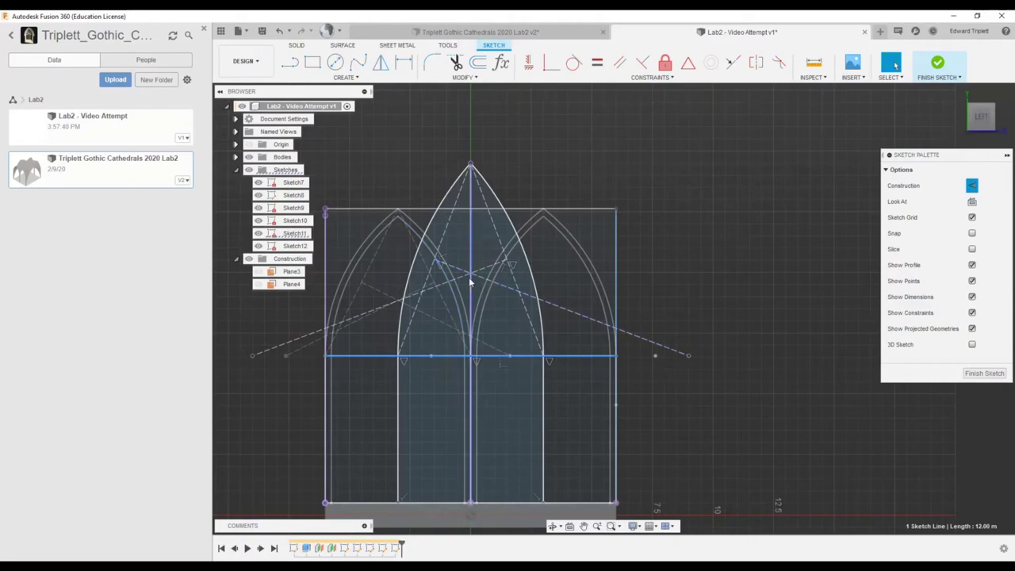
# Offset the tall arch's outline, both arcs and both legs, inward by -0.25 m.
pyautogui.click(502, 209)
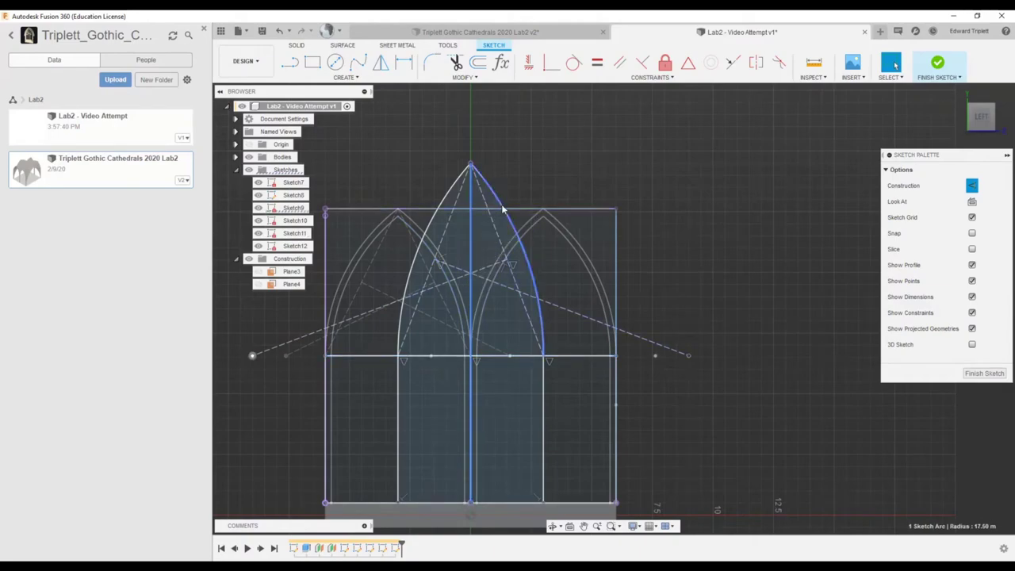
pyautogui.doubleClick(502, 208)
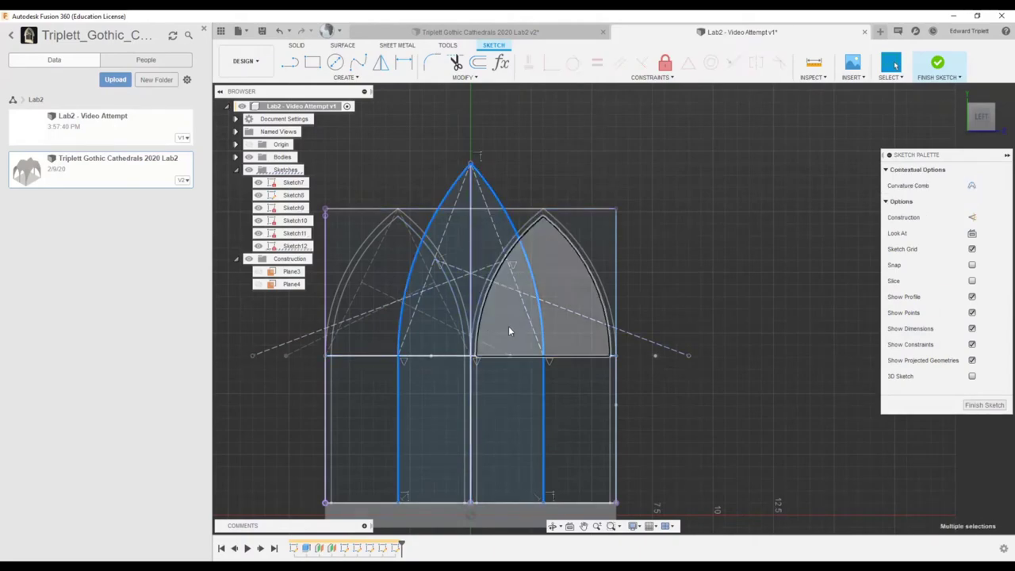
pyautogui.scroll(-3, 498, 376)
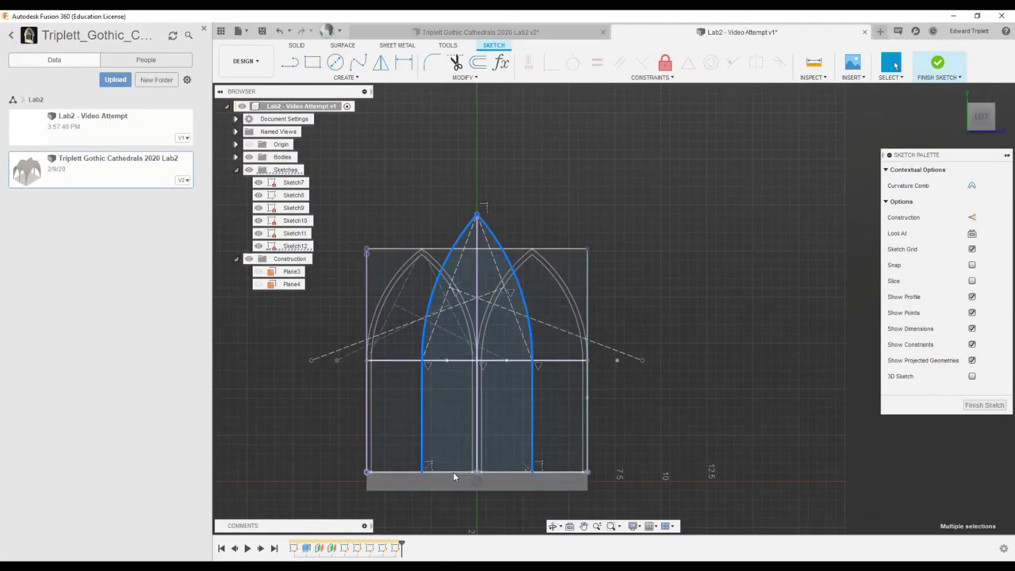
pyautogui.scroll(2, 440, 468)
pyautogui.keyDown('shift'); pyautogui.moveTo(456, 383); pyautogui.dragTo(431, 518, button='middle'); pyautogui.keyUp('shift')
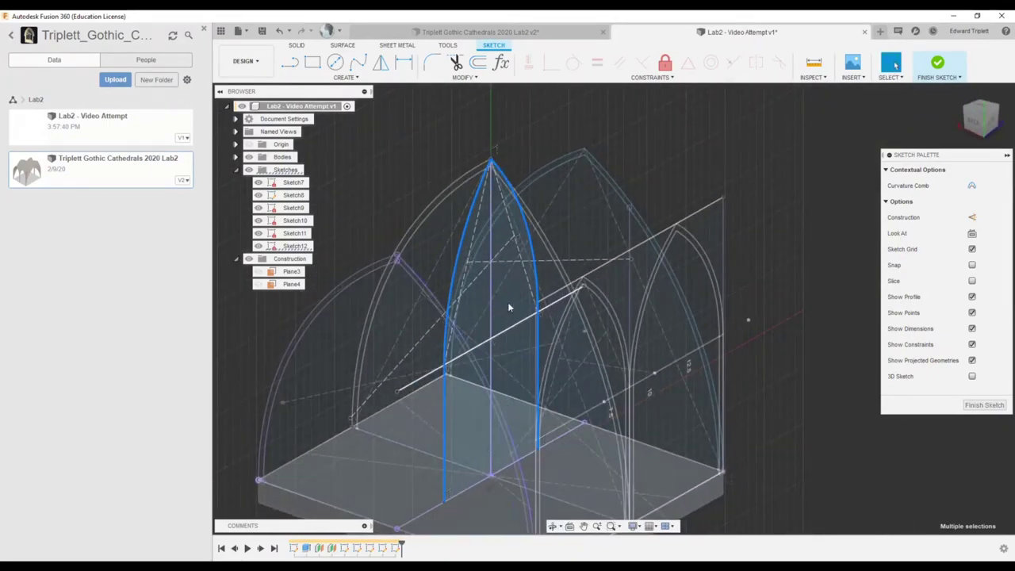
pyautogui.scroll(-2, 511, 272)
pyautogui.keyDown('shift'); pyautogui.moveTo(513, 295); pyautogui.dragTo(456, 275, button='middle'); pyautogui.keyUp('shift')
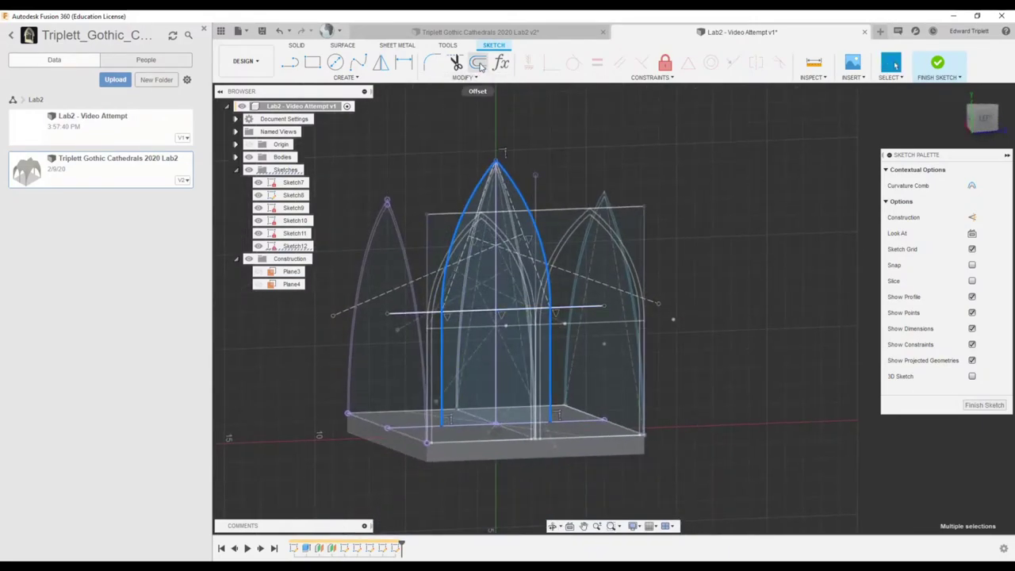
pyautogui.click(478, 63)
pyautogui.moveTo(442, 368); pyautogui.dragTo(447, 369)
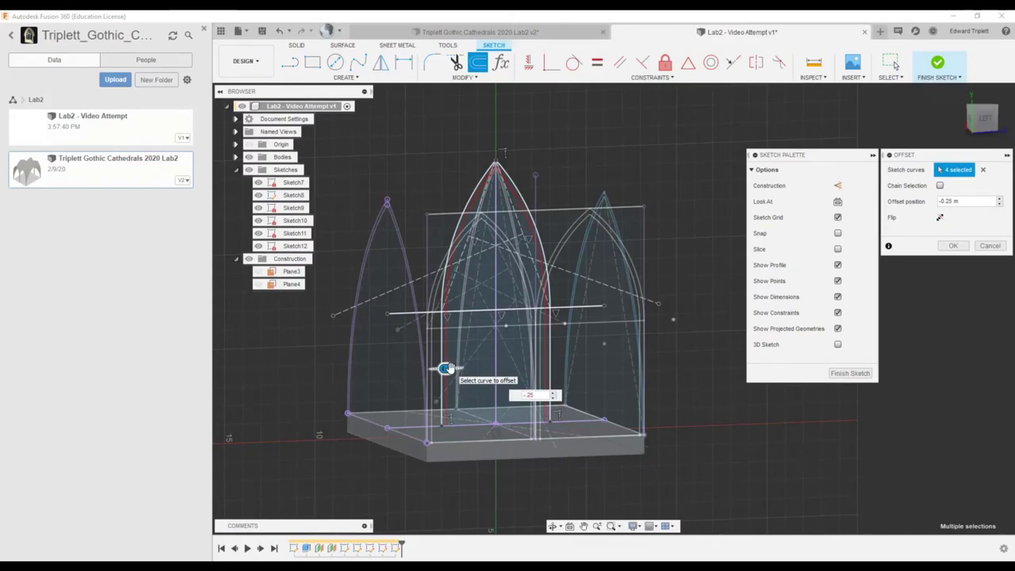
pyautogui.press('Return')
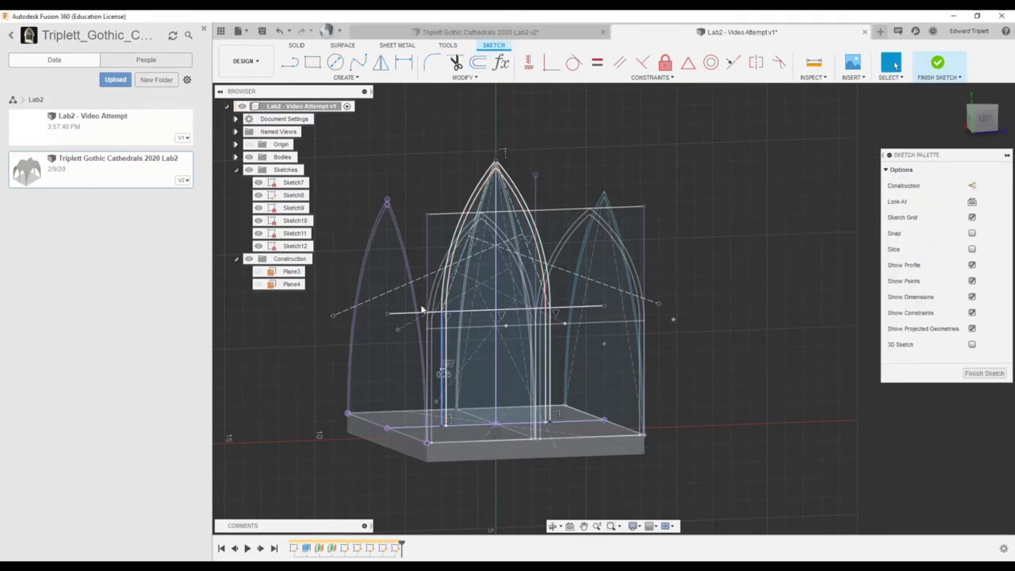
# Finish the sketch and start a new one on the slab's 12 m side face opposite the twin small arches.
pyautogui.scroll(1, 525, 250)
pyautogui.scroll(-1, 525, 249)
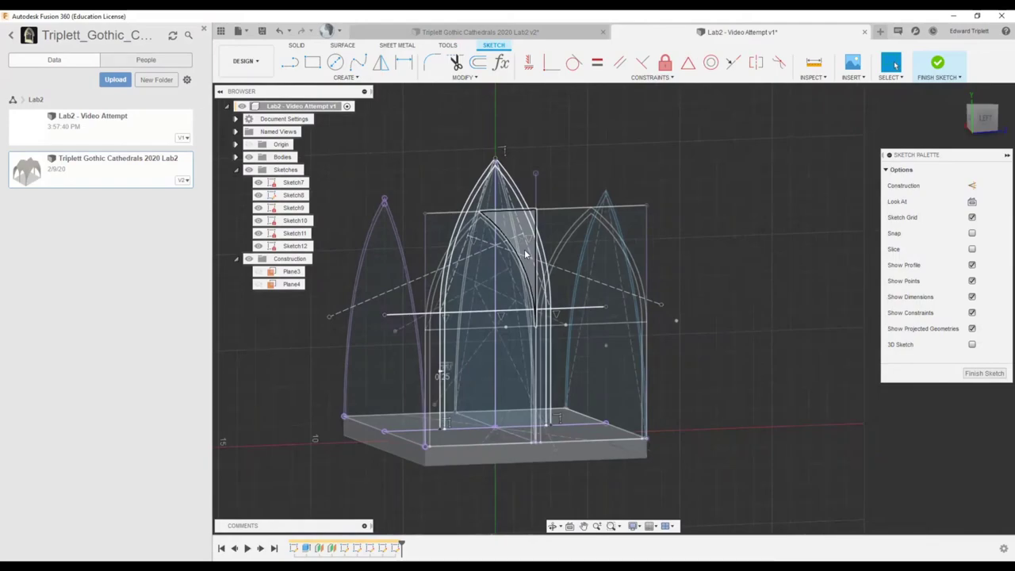
pyautogui.moveTo(505, 241)
pyautogui.keyDown('shift'); pyautogui.mouseDown(button='middle')
pyautogui.moveTo(595, 294)
pyautogui.moveTo(567, 233)
pyautogui.moveTo(484, 242)
pyautogui.mouseUp(button='middle'); pyautogui.keyUp('shift')
pyautogui.moveTo(502, 149)
pyautogui.keyDown('shift'); pyautogui.mouseDown(button='middle')
pyautogui.moveTo(533, 365)
pyautogui.moveTo(442, 383)
pyautogui.moveTo(600, 242)
pyautogui.moveTo(417, 498)
pyautogui.mouseUp(button='middle'); pyautogui.keyUp('shift')
pyautogui.click(418, 482)
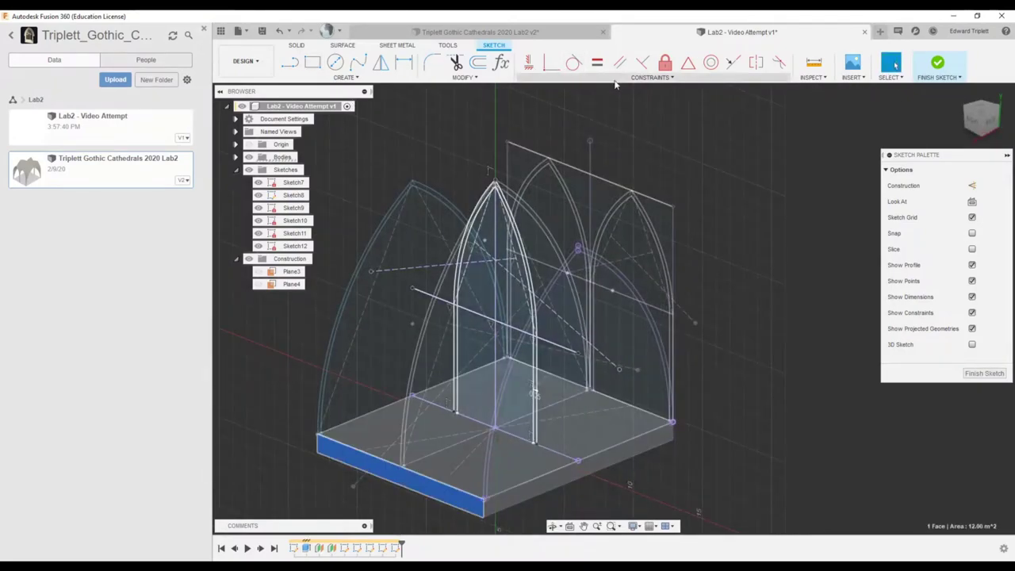
pyautogui.click(354, 78)
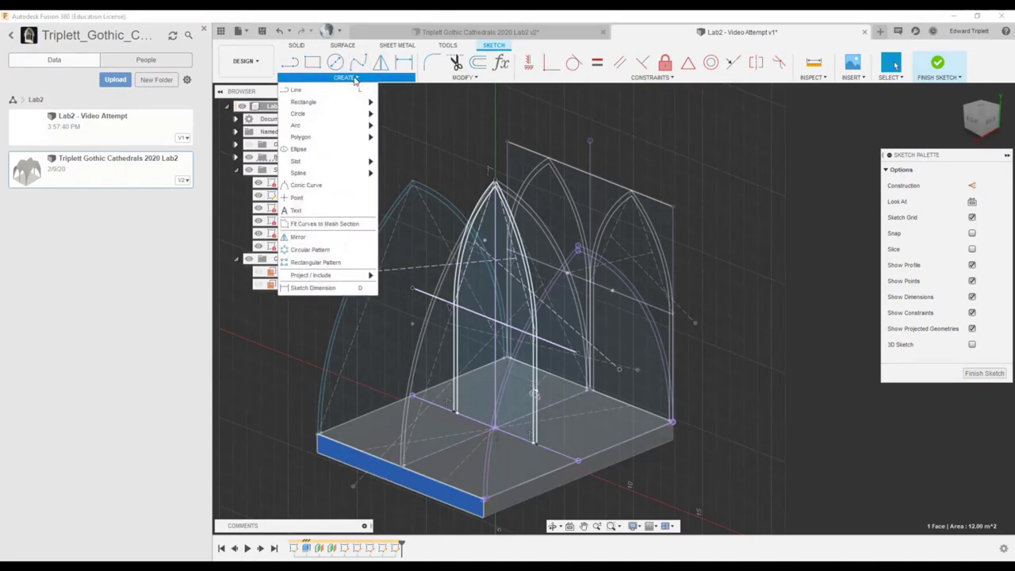
pyautogui.click(942, 59)
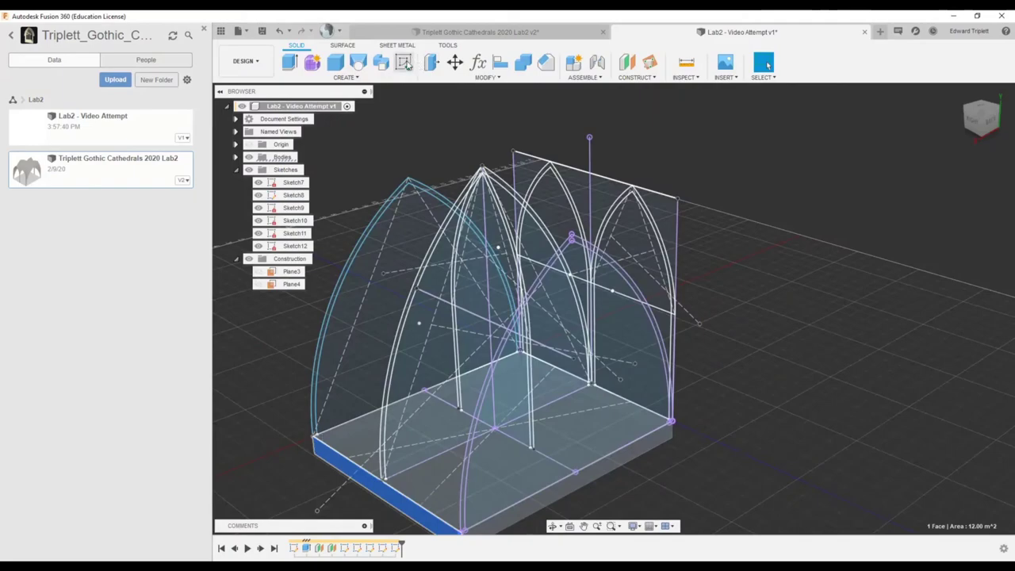
pyautogui.click(405, 64)
# Project both small arches' inner and outer outlines, including their legs and base lines, into the new side sketch.
pyautogui.moveTo(544, 241); pyautogui.dragTo(409, 349, button='middle')
pyautogui.scroll(2, 413, 191)
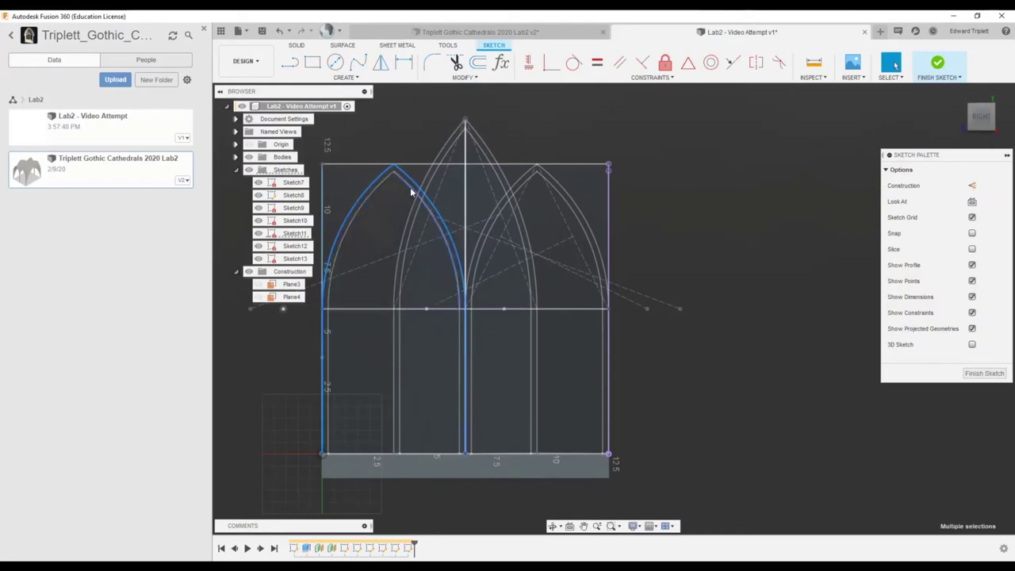
pyautogui.click(447, 455)
pyautogui.click(498, 455)
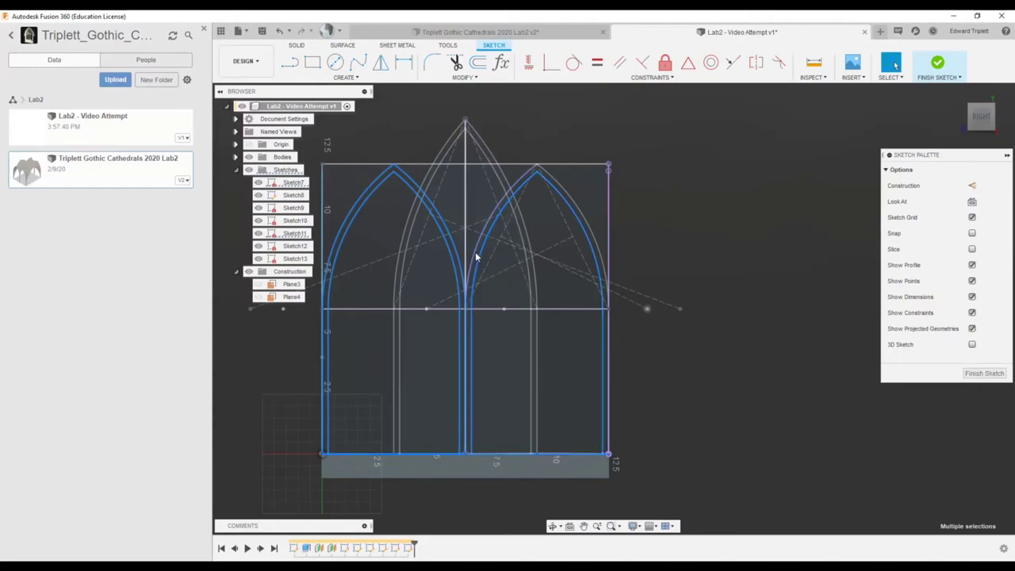
pyautogui.click(609, 380)
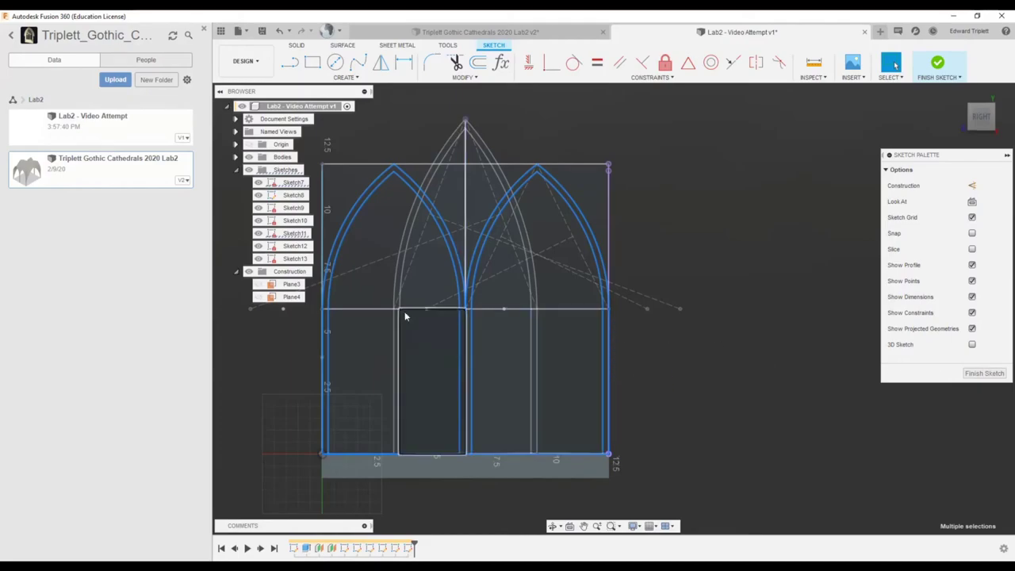
pyautogui.click(344, 77)
pyautogui.moveTo(361, 275)
pyautogui.click(390, 287)
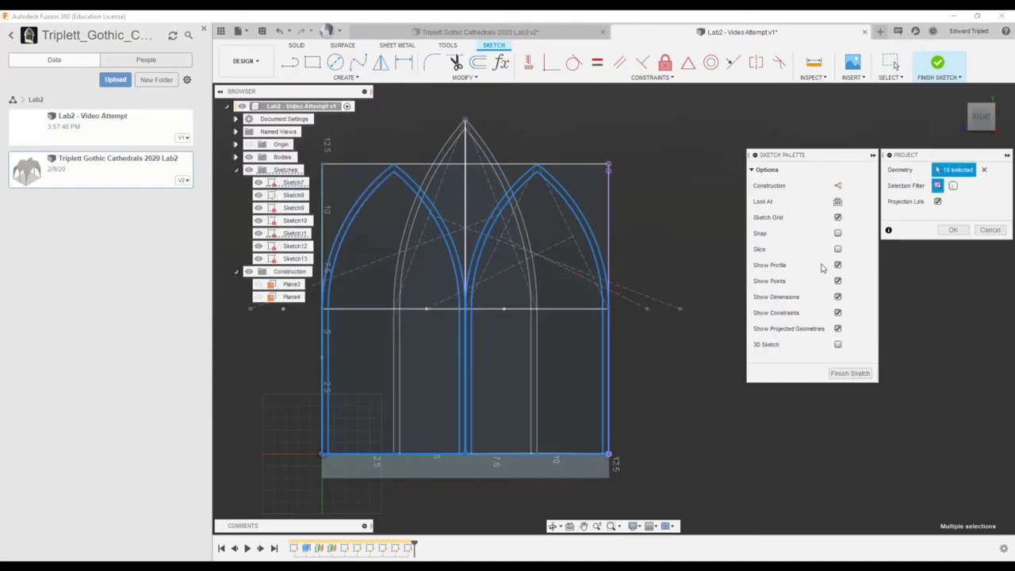
pyautogui.click(952, 230)
# Select the narrow band profile of the front arch and finish the side sketch.
pyautogui.scroll(-2, 657, 360)
pyautogui.keyDown('shift'); pyautogui.moveTo(578, 347); pyautogui.dragTo(725, 351, button='middle'); pyautogui.keyUp('shift')
pyautogui.moveTo(571, 423)
pyautogui.keyDown('shift'); pyautogui.mouseDown(button='middle')
pyautogui.moveTo(681, 389)
pyautogui.moveTo(547, 309)
pyautogui.moveTo(566, 255)
pyautogui.mouseUp(button='middle'); pyautogui.keyUp('shift')
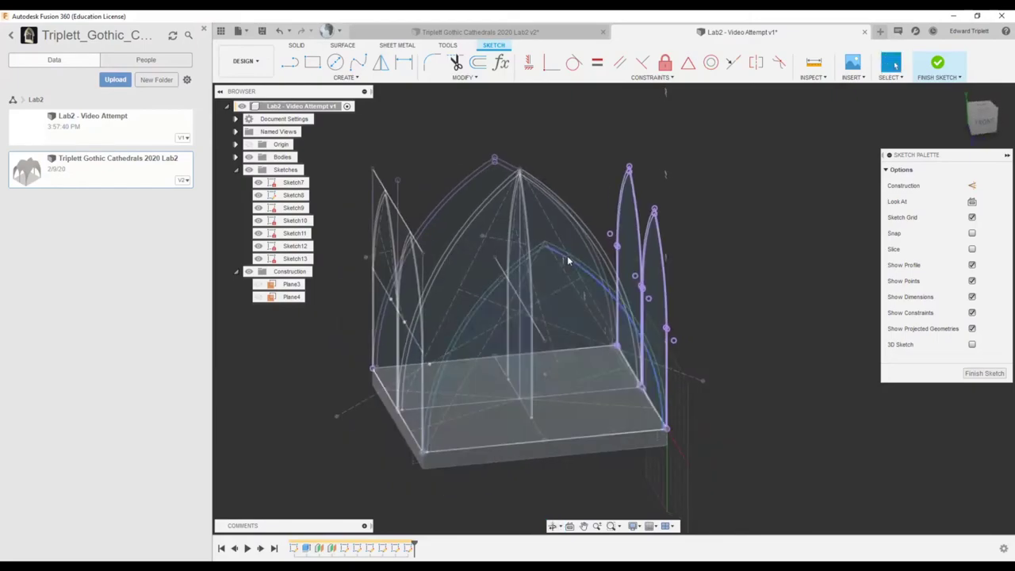
pyautogui.scroll(3, 571, 256)
pyautogui.scroll(5, 583, 269)
pyautogui.click(584, 270)
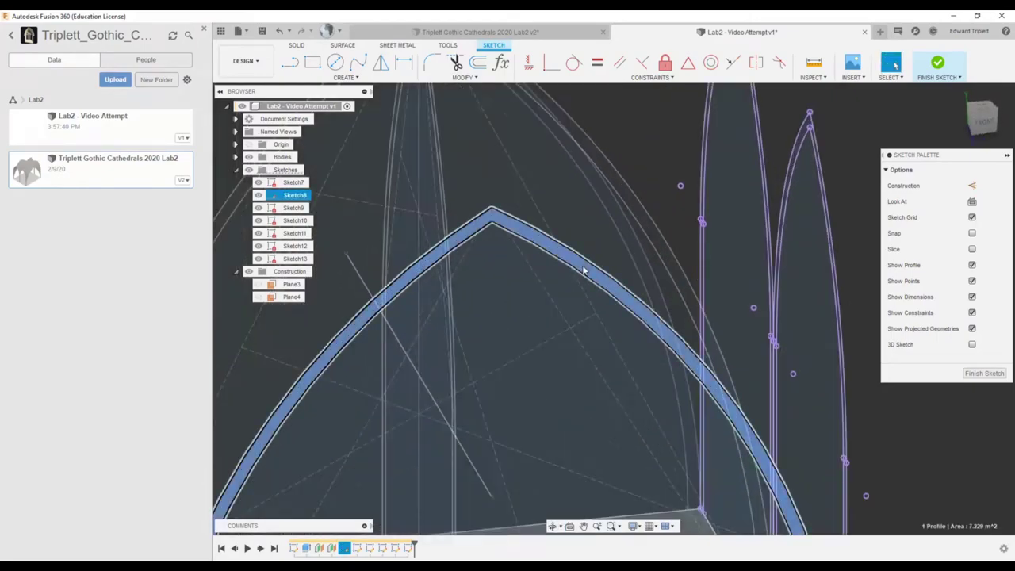
pyautogui.scroll(-5, 584, 270)
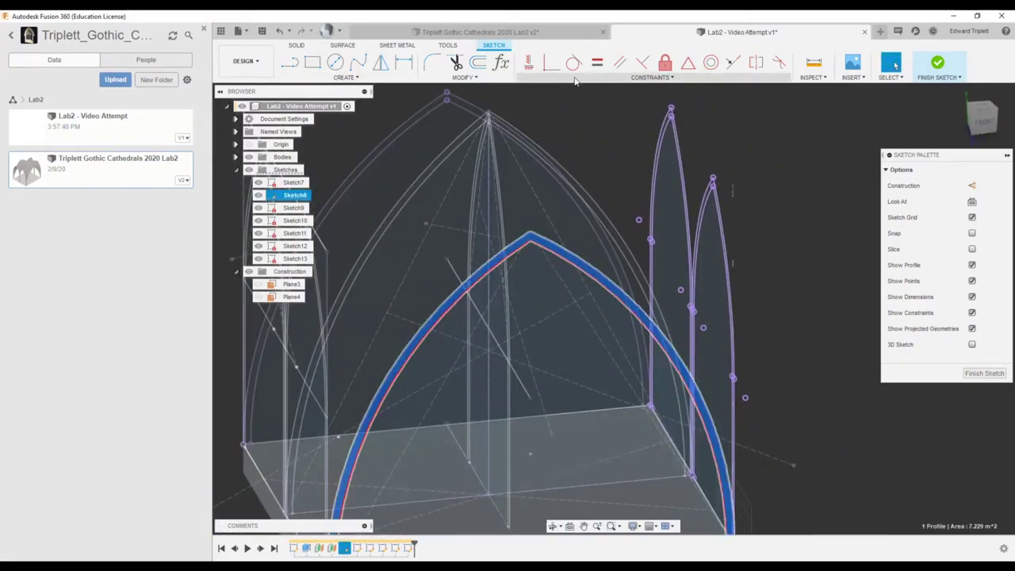
pyautogui.click(936, 67)
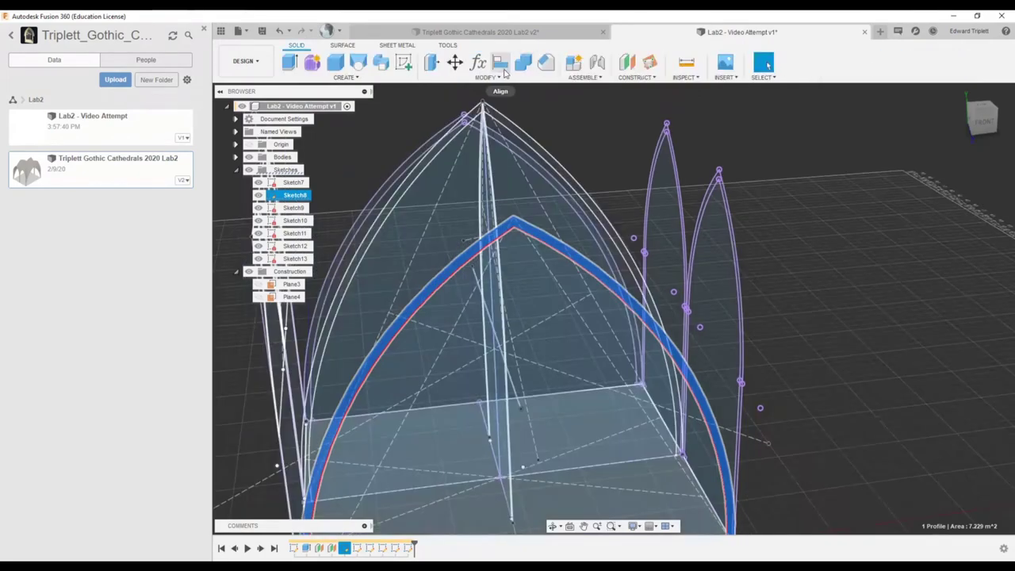
# Loft the front arch band through the tall middle arch band to the matching arch band at the rear.
pyautogui.click(357, 65)
pyautogui.keyDown('shift'); pyautogui.moveTo(423, 217); pyautogui.dragTo(449, 233, button='middle'); pyautogui.keyUp('shift')
pyautogui.scroll(-2, 521, 197)
pyautogui.scroll(-1, 521, 196)
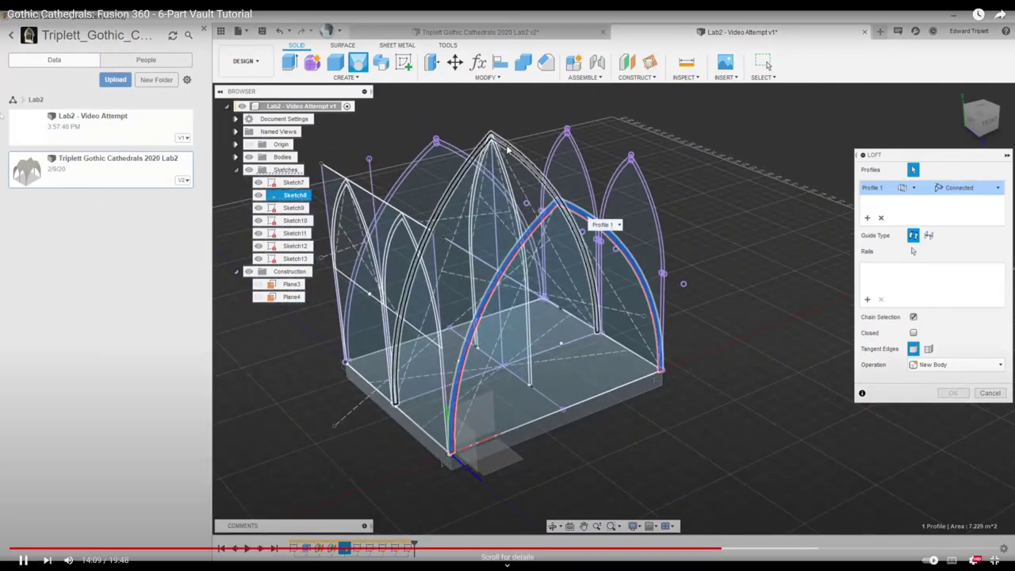
pyautogui.click(508, 147)
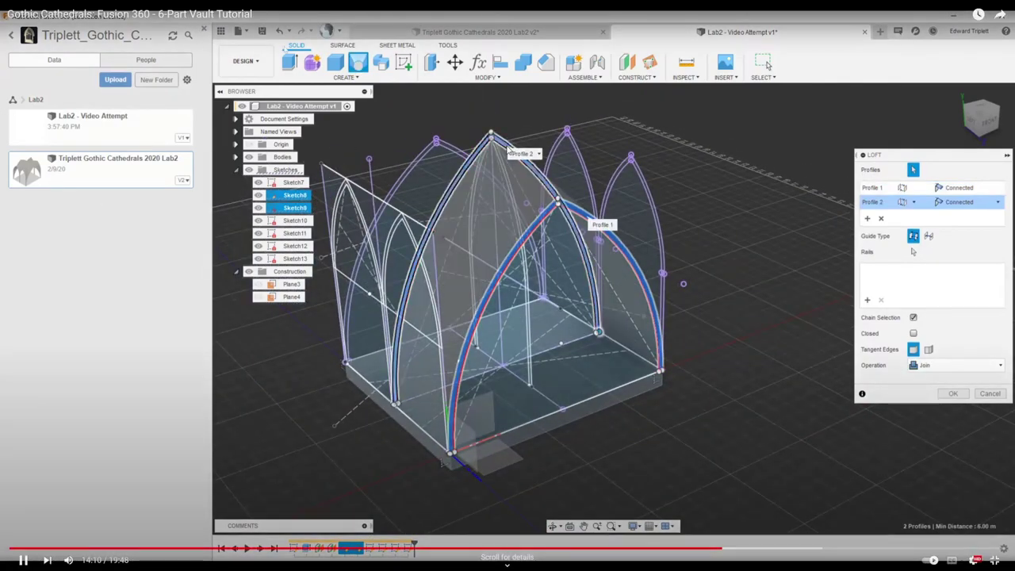
pyautogui.click(449, 150)
pyautogui.keyDown('shift'); pyautogui.moveTo(401, 207); pyautogui.dragTo(449, 192, button='middle'); pyautogui.keyUp('shift')
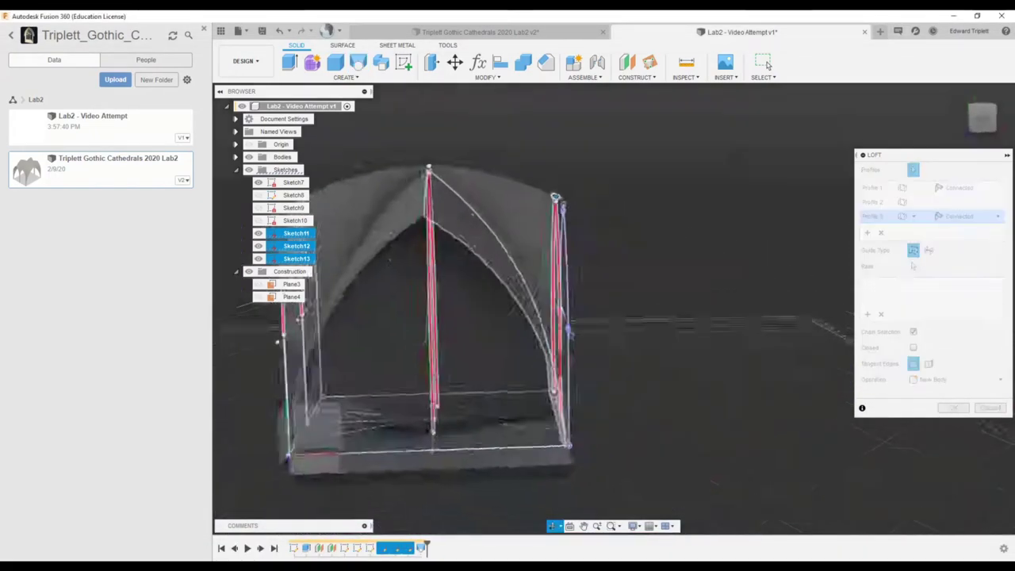
pyautogui.moveTo(739, 156)
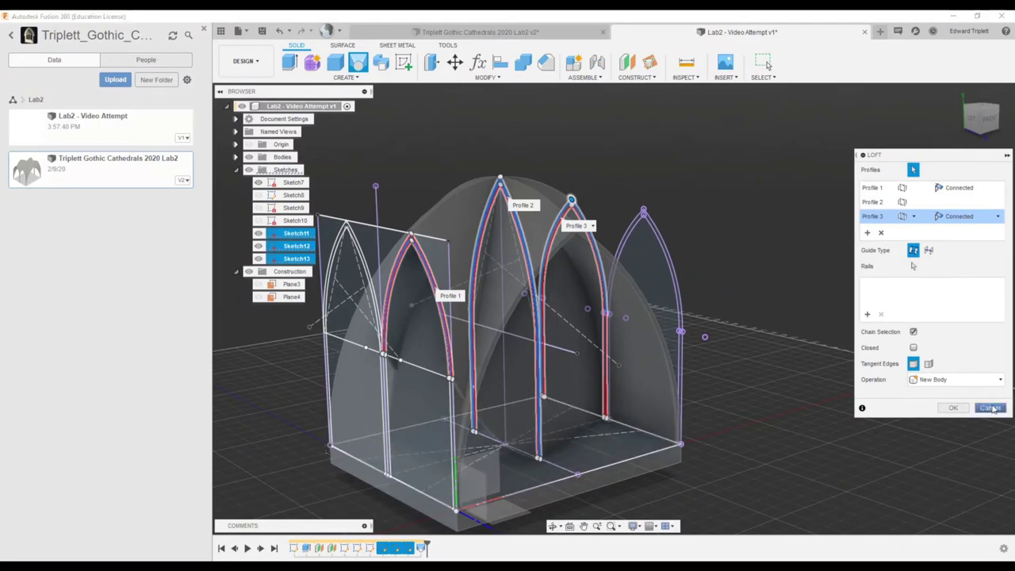
pyautogui.click(990, 408)
# Start a loft from the front small side arch with its legs, through the middle arch, to the rear small arch on the opposite side.
pyautogui.keyDown('shift'); pyautogui.moveTo(418, 432); pyautogui.dragTo(591, 394, button='middle'); pyautogui.keyUp('shift')
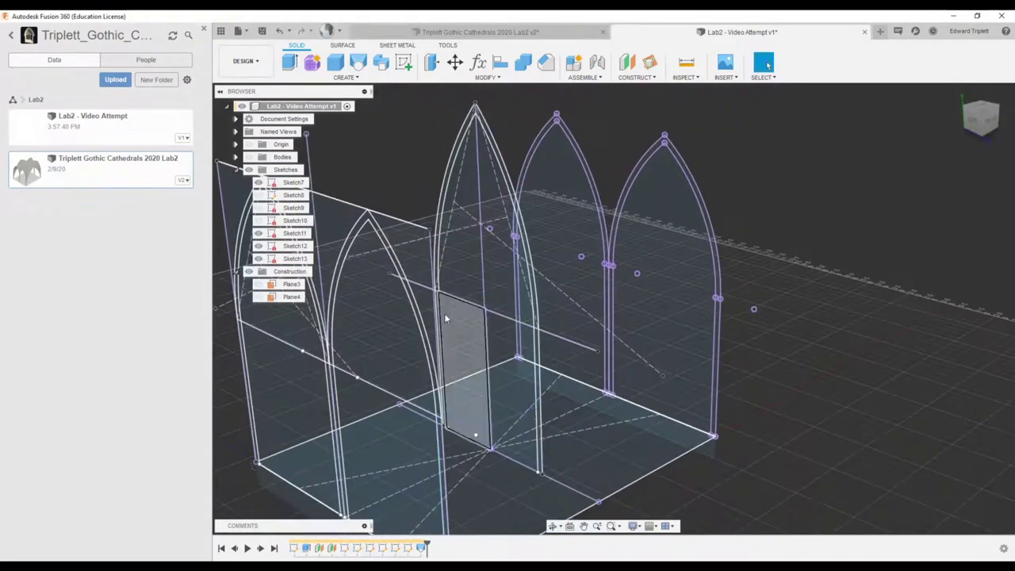
pyautogui.click(360, 63)
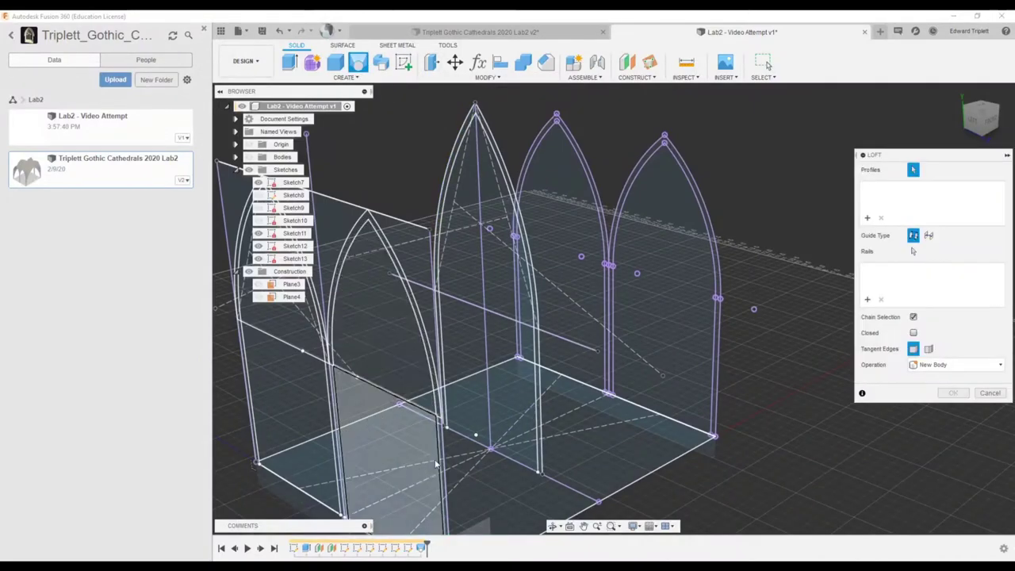
pyautogui.click(438, 399)
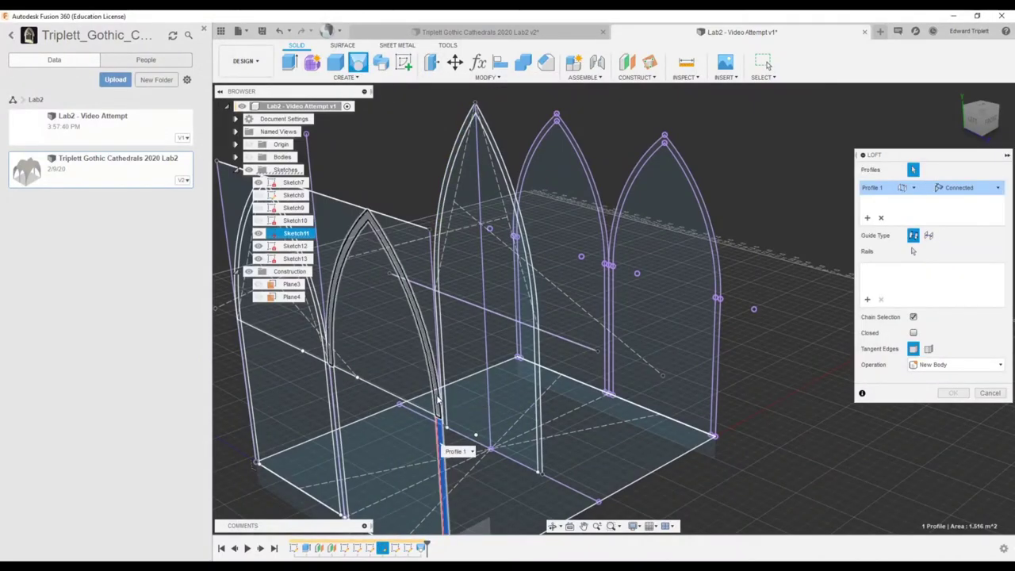
pyautogui.click(337, 410)
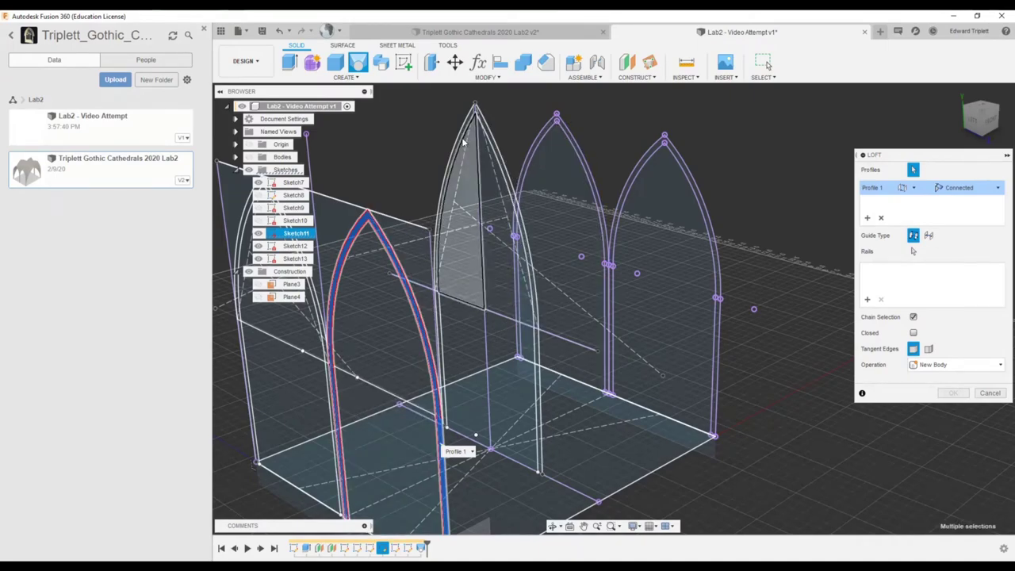
pyautogui.click(500, 163)
pyautogui.click(539, 361)
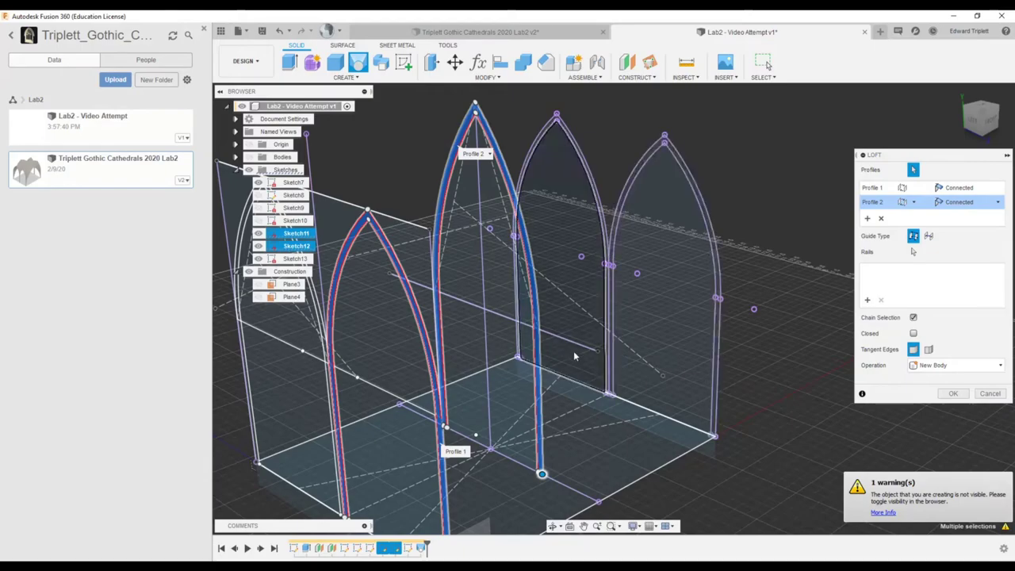
pyautogui.keyDown('shift'); pyautogui.moveTo(575, 356); pyautogui.dragTo(557, 178, button='middle'); pyautogui.keyUp('shift')
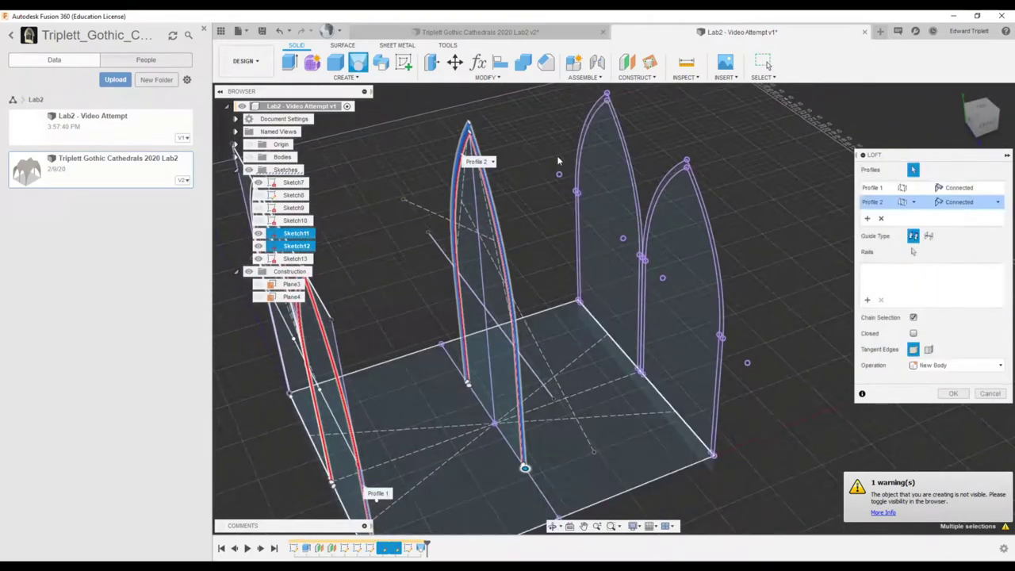
pyautogui.click(596, 111)
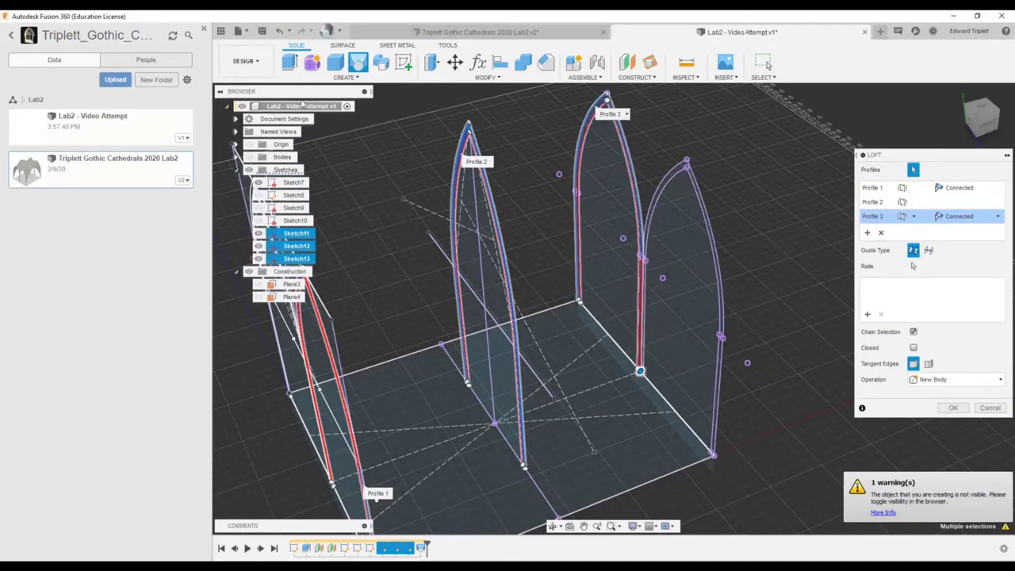
# Set the diagonal loft's operation to New Body and finish it.
pyautogui.keyDown('shift'); pyautogui.moveTo(669, 278); pyautogui.dragTo(611, 316, button='middle'); pyautogui.keyUp('shift')
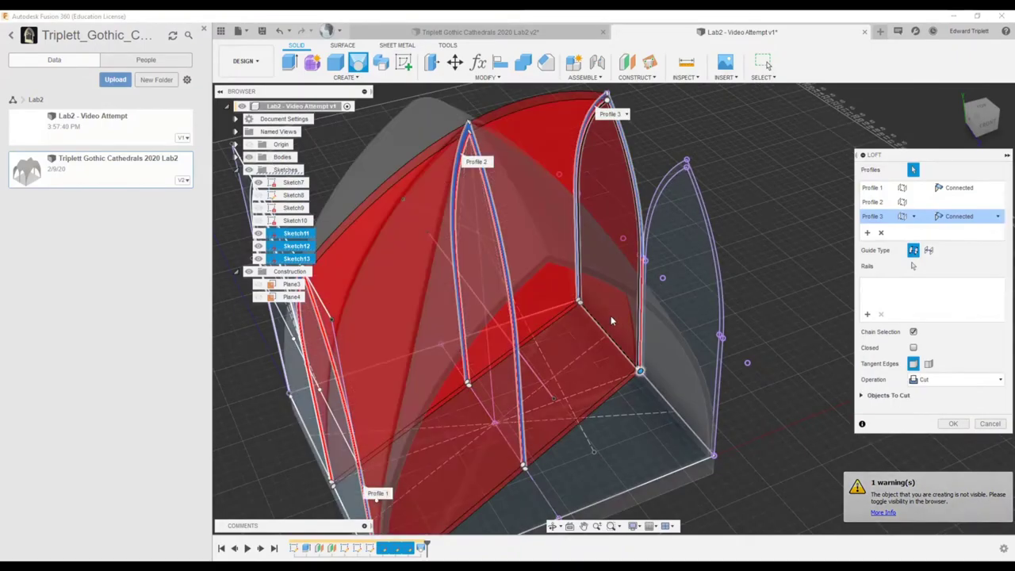
pyautogui.click(957, 380)
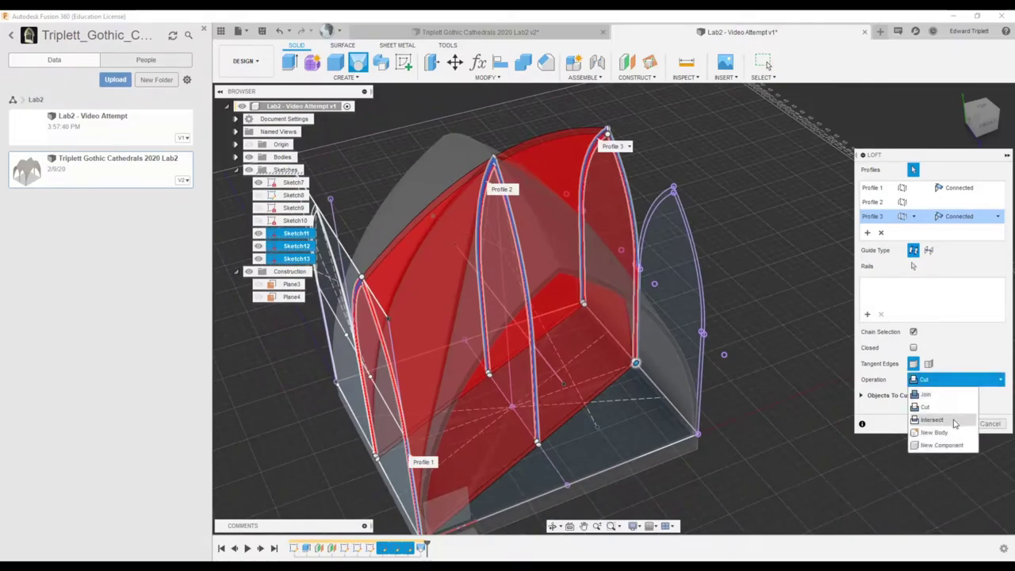
pyautogui.click(956, 435)
pyautogui.keyDown('shift'); pyautogui.moveTo(695, 435); pyautogui.dragTo(977, 473, button='middle'); pyautogui.keyUp('shift')
pyautogui.click(955, 410)
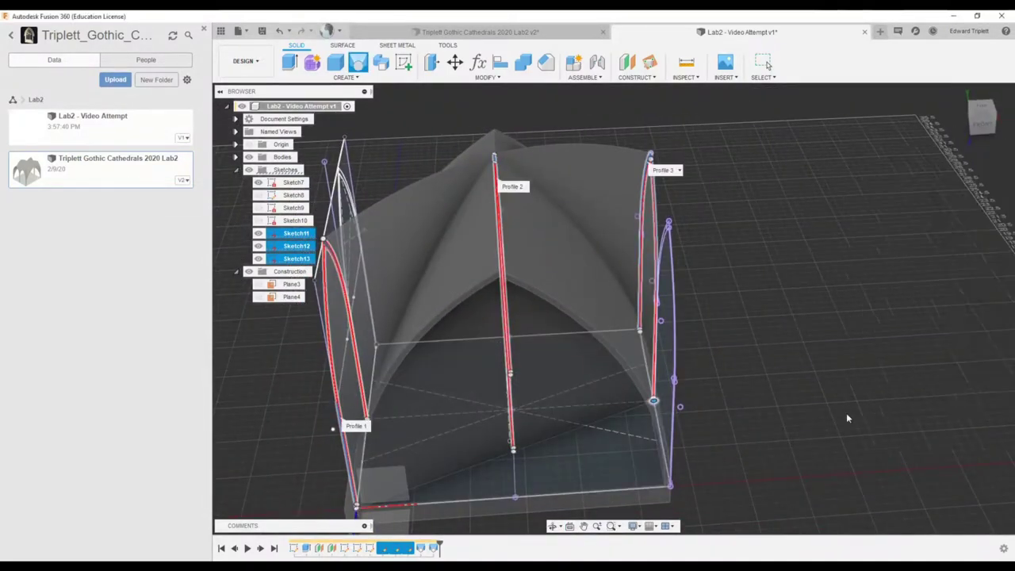
# Show Sketch11, Sketch12 and Sketch13 again.
pyautogui.scroll(-2, 500, 337)
pyautogui.keyDown('shift'); pyautogui.moveTo(499, 337); pyautogui.dragTo(530, 346, button='middle'); pyautogui.keyUp('shift')
pyautogui.click(765, 63)
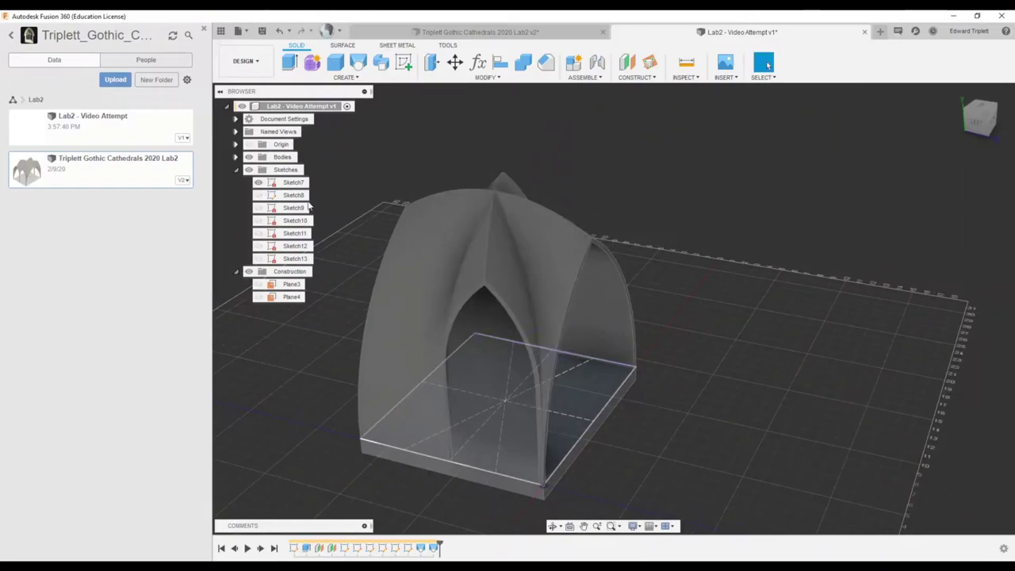
pyautogui.click(258, 258)
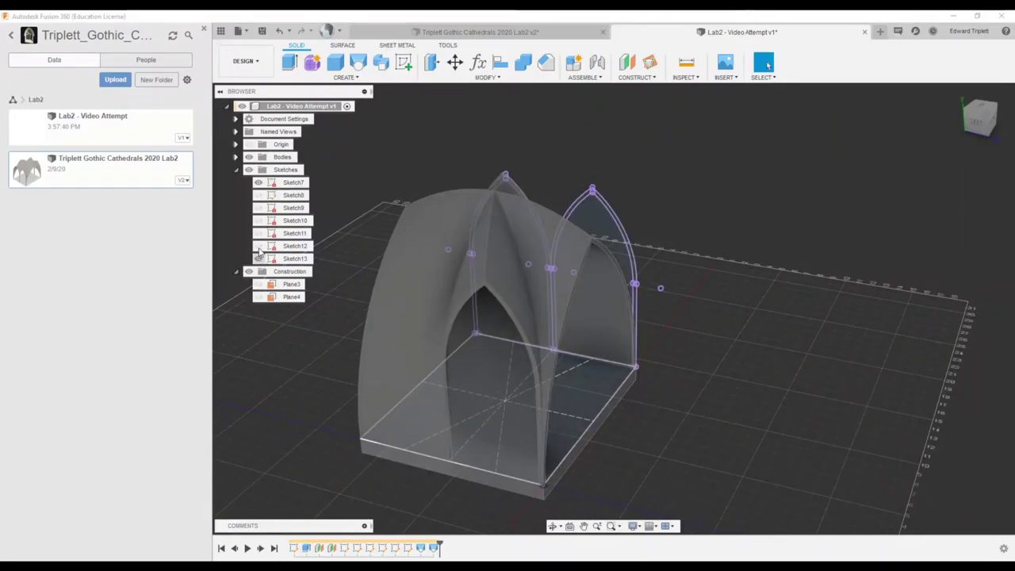
pyautogui.click(258, 246)
pyautogui.click(259, 233)
# Select the arch band and both leg bands of the rear small side arch in Sketch11.
pyautogui.moveTo(600, 367)
pyautogui.keyDown('shift'); pyautogui.mouseDown(button='middle')
pyautogui.moveTo(586, 388)
pyautogui.moveTo(598, 363)
pyautogui.mouseUp(button='middle'); pyautogui.keyUp('shift')
pyautogui.scroll(3, 363, 396)
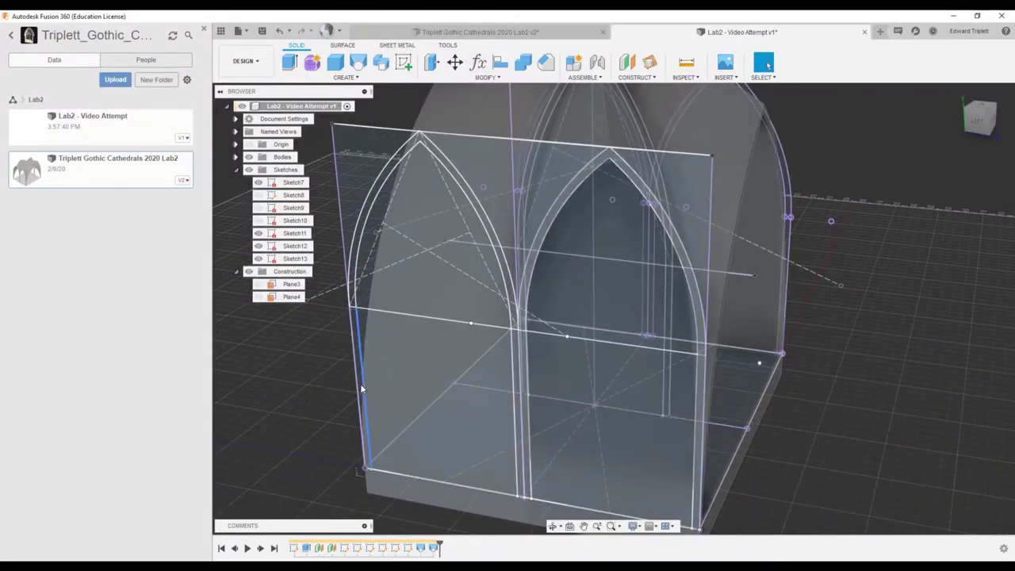
pyautogui.scroll(3, 358, 334)
pyautogui.click(357, 340)
pyautogui.keyDown('ctrl'); pyautogui.click(349, 255); pyautogui.keyUp('ctrl')
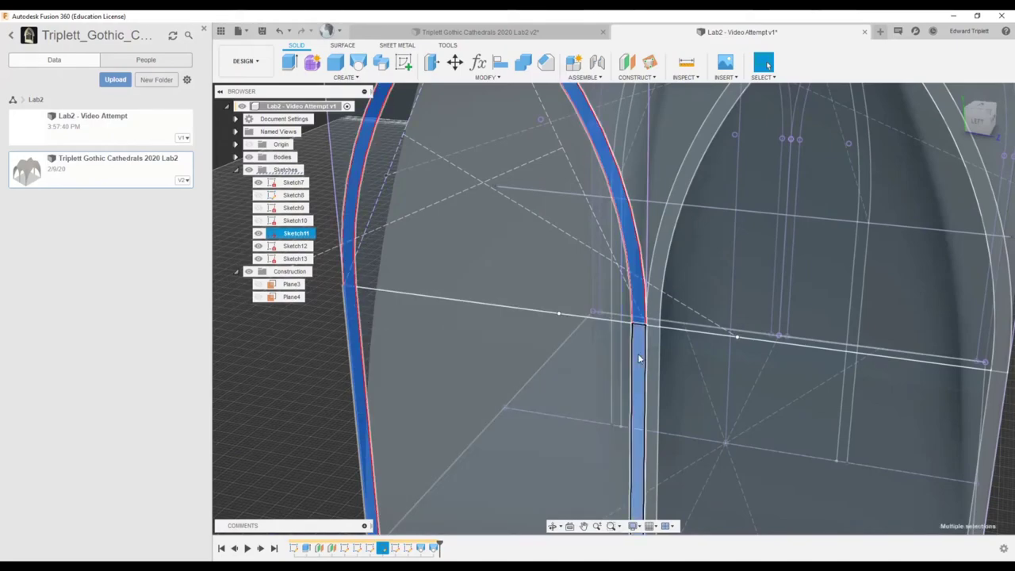
pyautogui.scroll(-10, 638, 358)
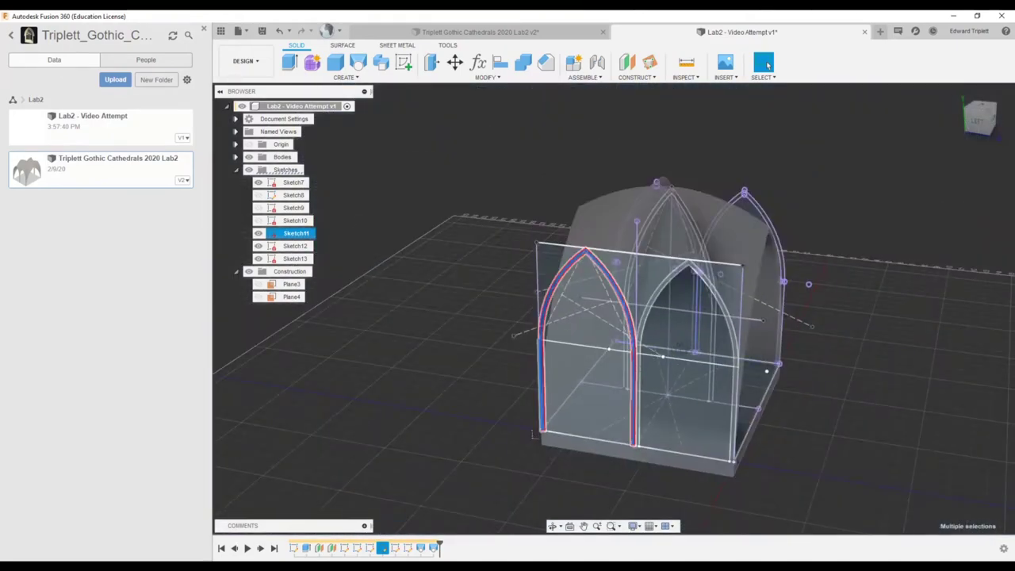
pyautogui.keyDown('shift'); pyautogui.moveTo(533, 433); pyautogui.dragTo(514, 283, button='middle'); pyautogui.keyUp('shift')
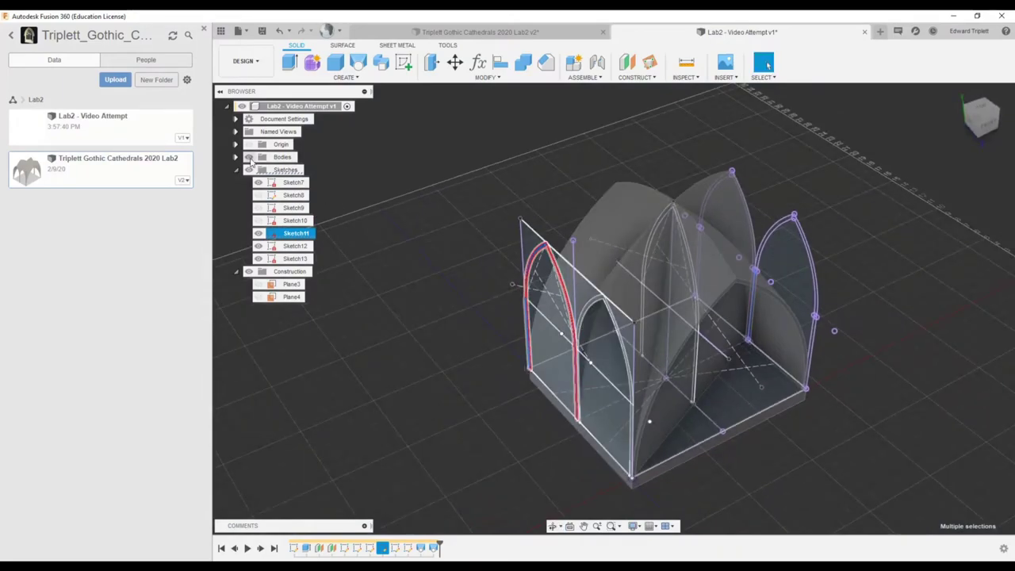
# Hide the bodies, start a loft and remove both preselected profiles from it.
pyautogui.click(249, 158)
pyautogui.click(359, 63)
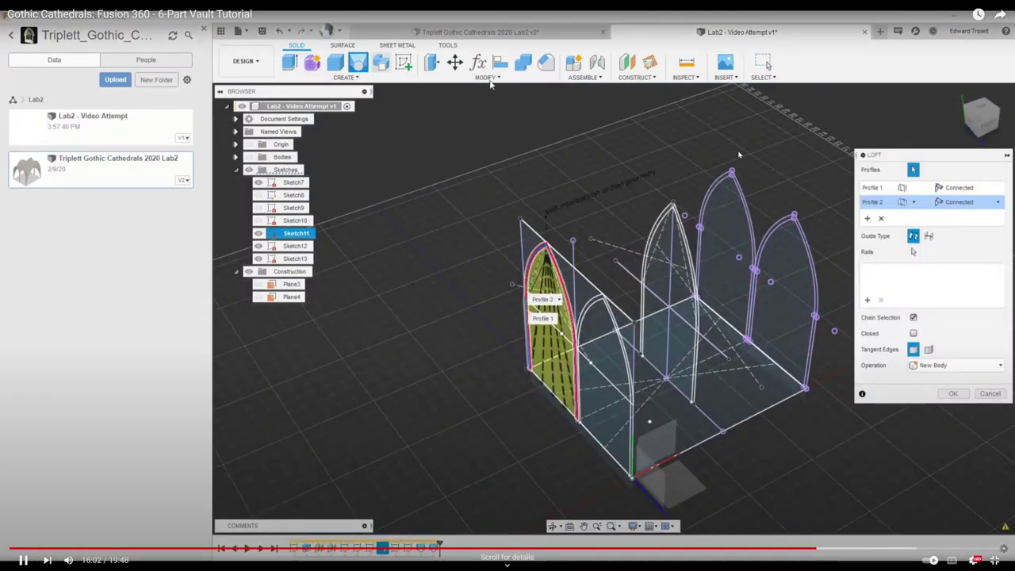
pyautogui.scroll(1, 682, 235)
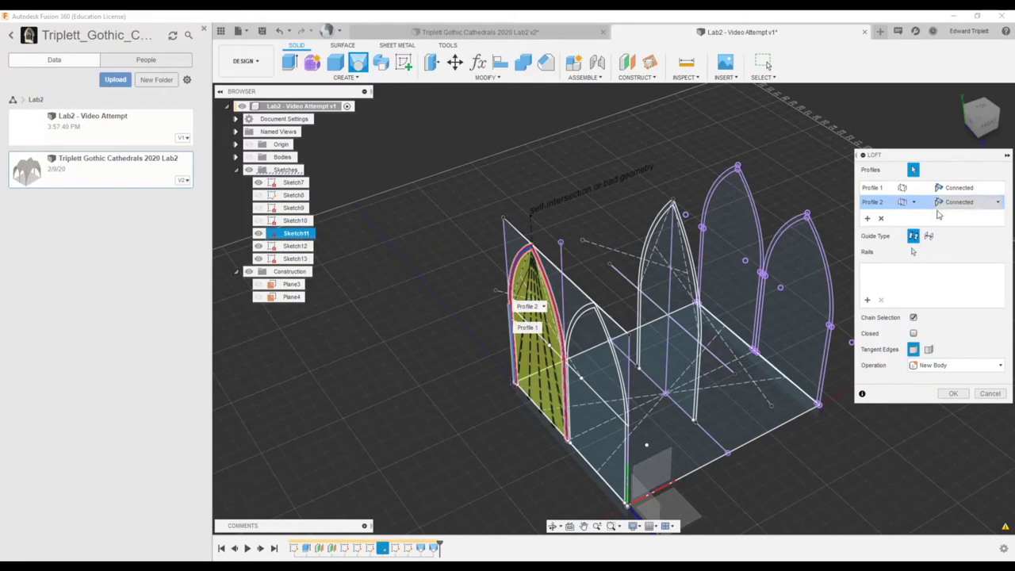
pyautogui.click(880, 219)
pyautogui.click(880, 218)
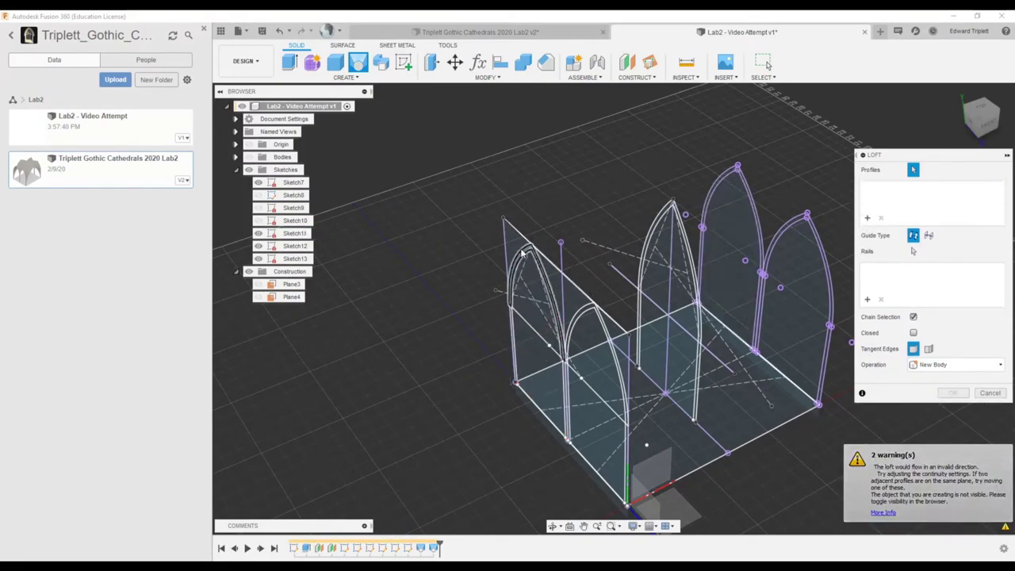
# Pick the loft profiles: the rear small side arch with its legs, the middle arch, and the front small arch on the opposite side.
pyautogui.scroll(3, 519, 256)
pyautogui.click(522, 258)
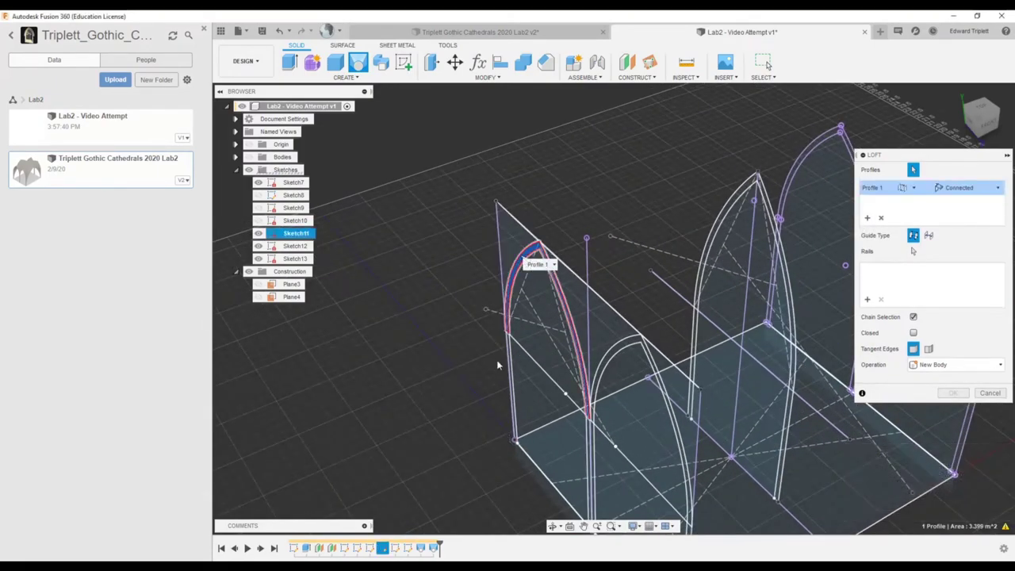
pyautogui.scroll(2, 511, 367)
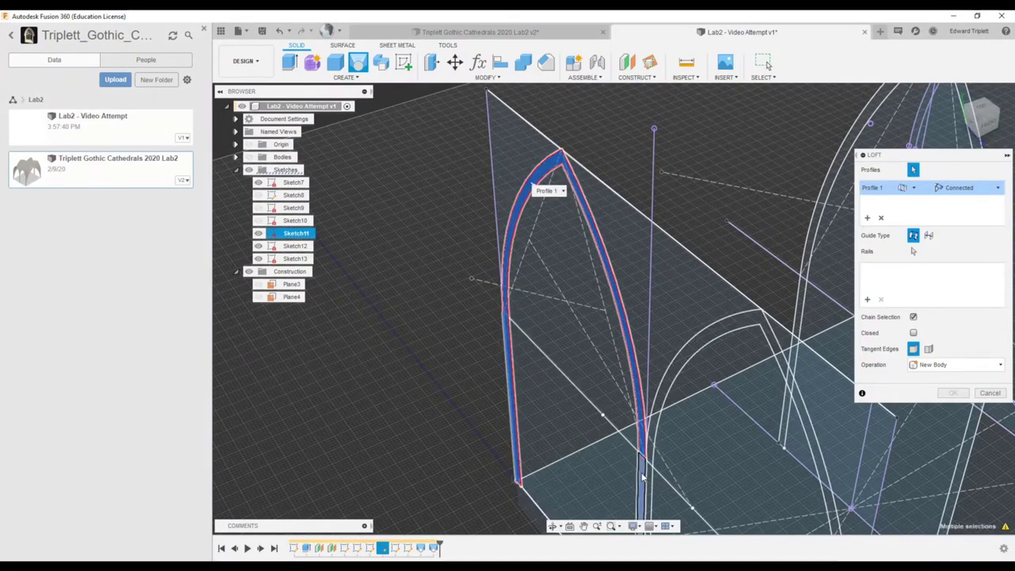
pyautogui.scroll(-2, 680, 248)
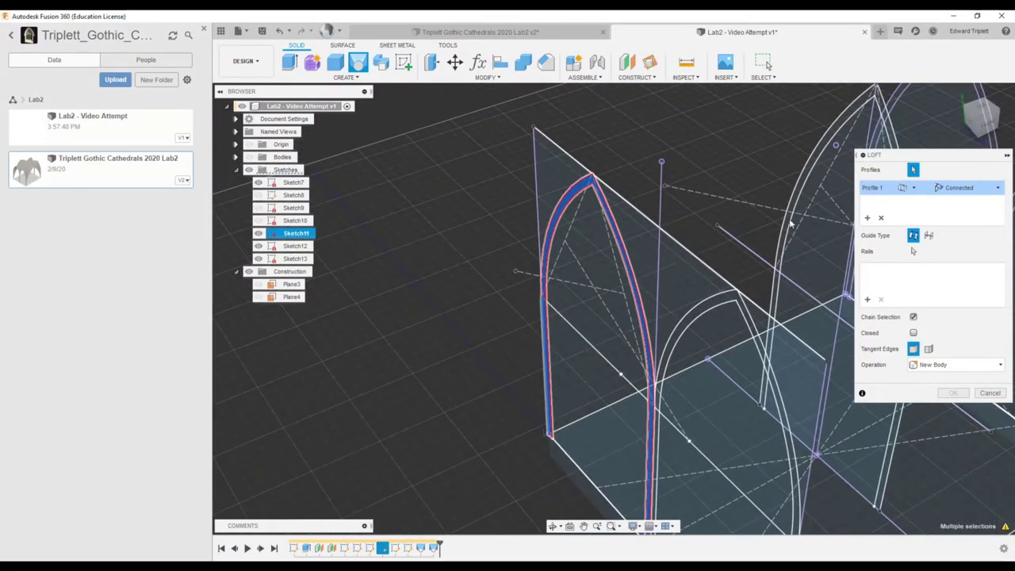
pyautogui.click(809, 176)
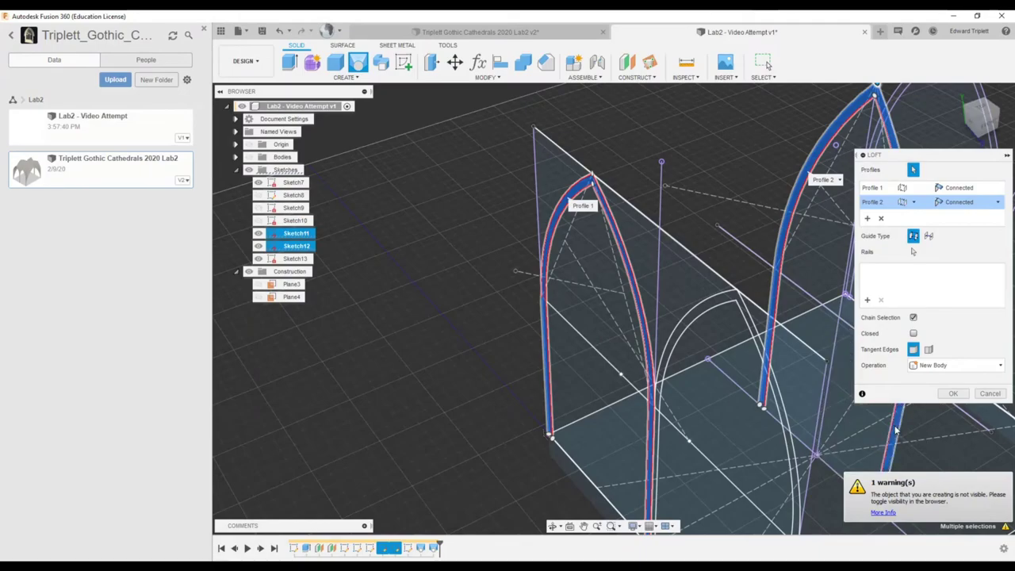
pyautogui.scroll(-4, 373, 240)
pyautogui.scroll(1, 514, 197)
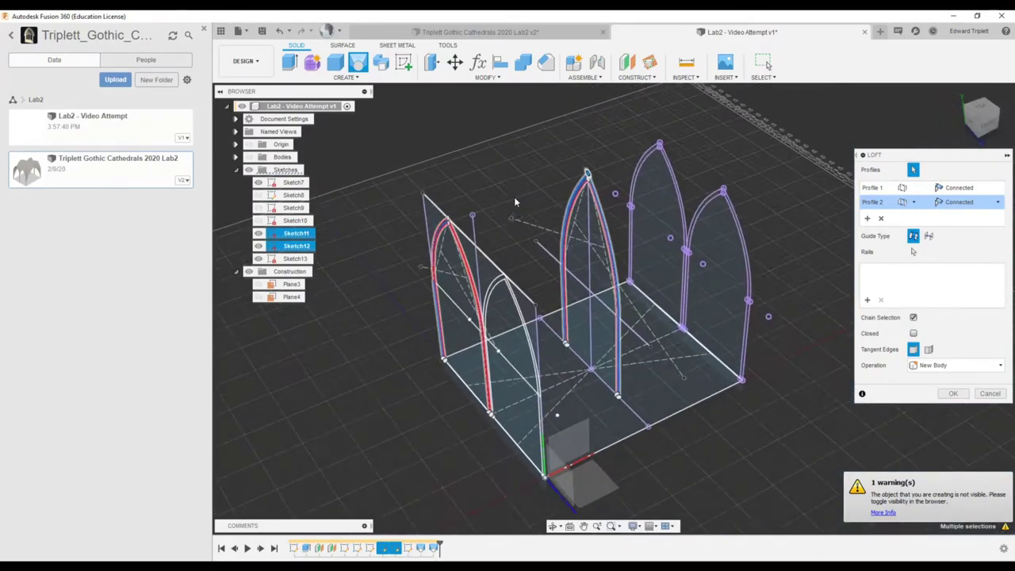
pyautogui.keyDown('shift'); pyautogui.moveTo(514, 196); pyautogui.dragTo(621, 123, button='middle'); pyautogui.keyUp('shift')
pyautogui.scroll(5, 659, 151)
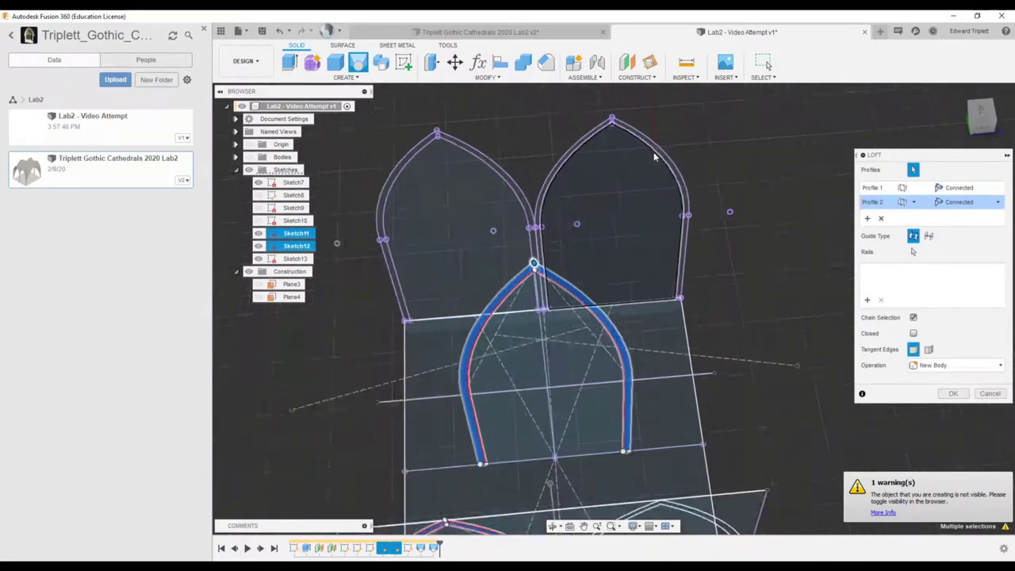
pyautogui.click(662, 153)
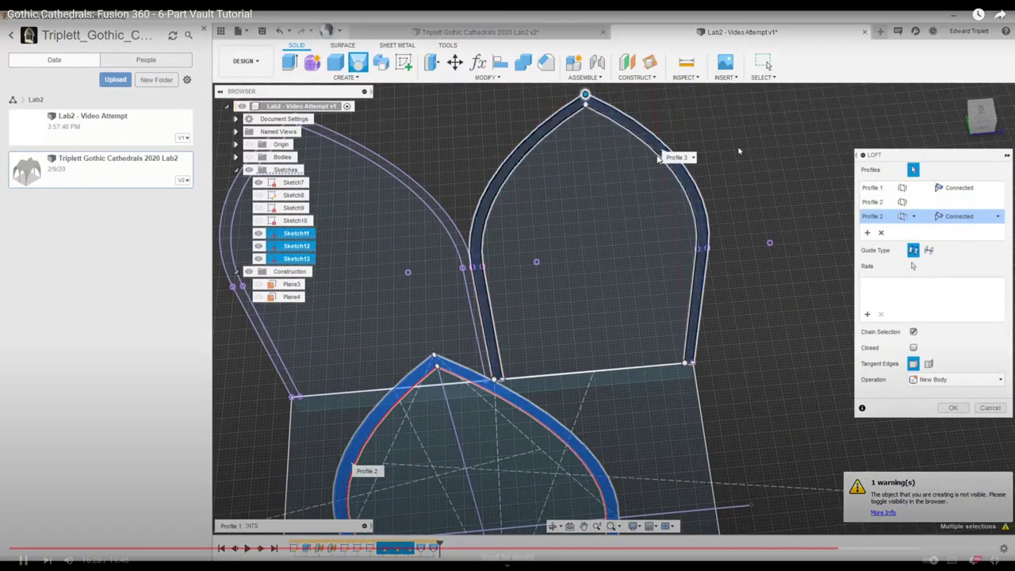
# Show the bodies again and set the second diagonal loft's operation to New Body.
pyautogui.scroll(-5, 669, 152)
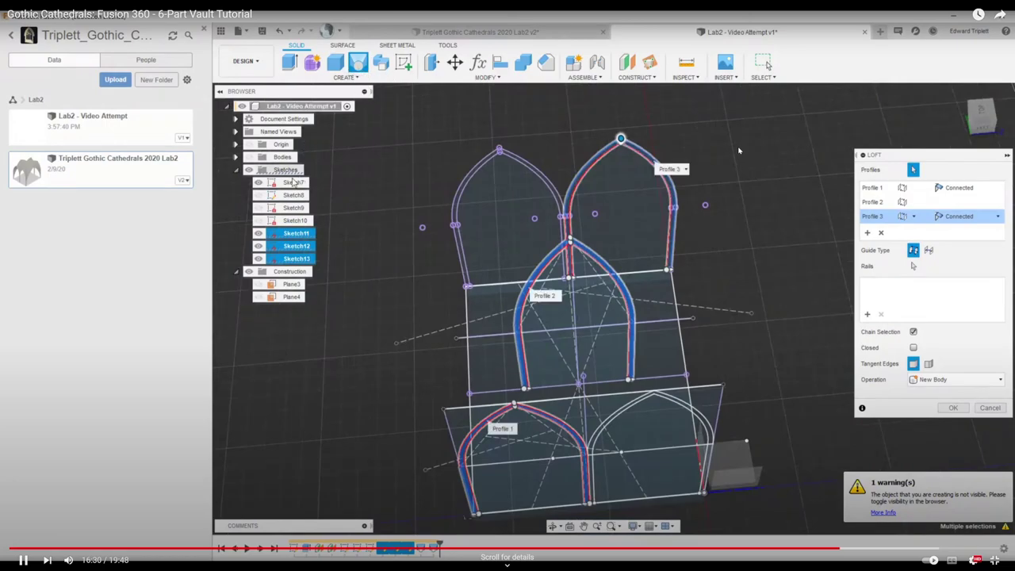
pyautogui.click(248, 158)
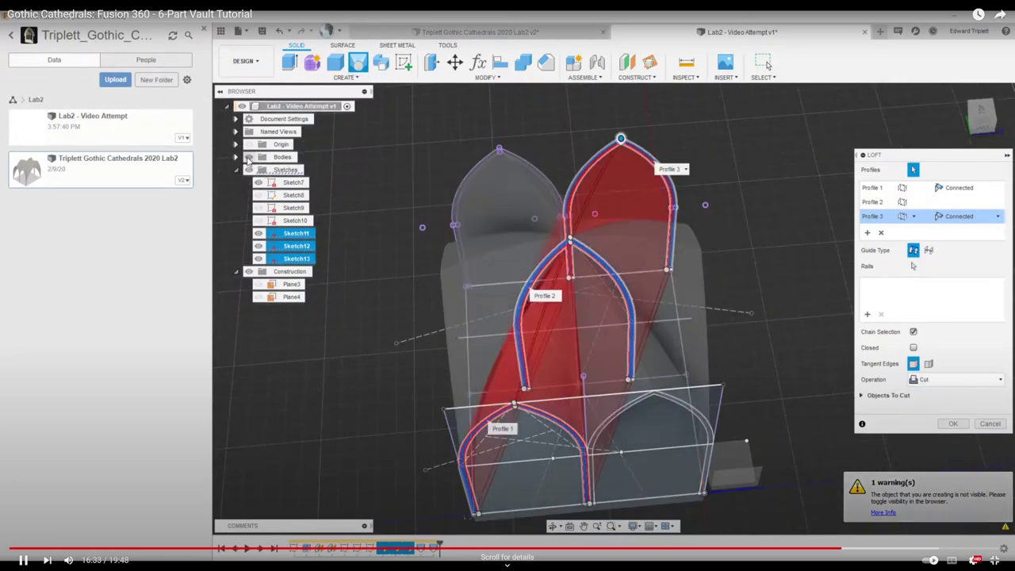
pyautogui.keyDown('shift'); pyautogui.moveTo(427, 217); pyautogui.dragTo(558, 291, button='middle'); pyautogui.keyUp('shift')
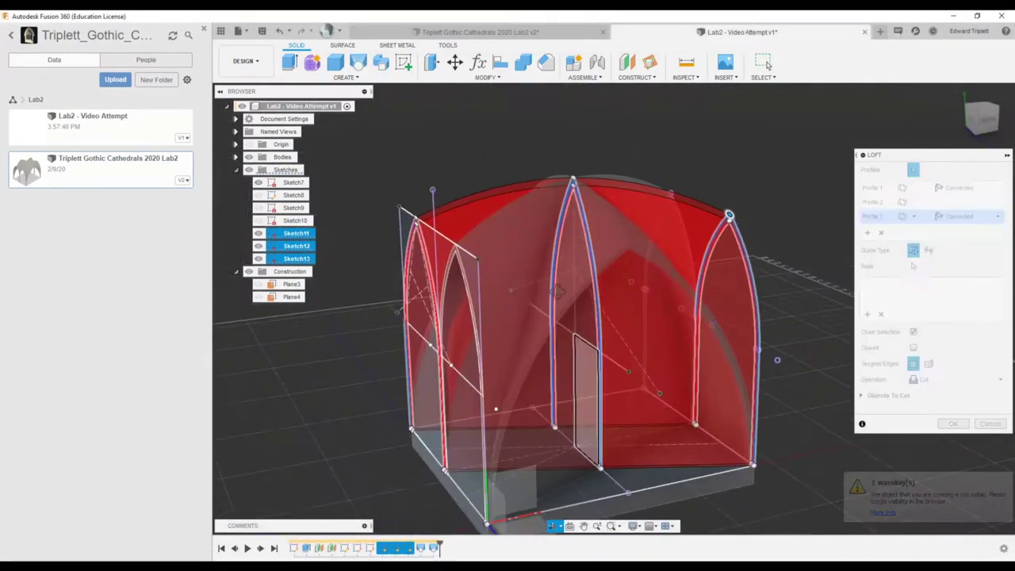
pyautogui.click(970, 381)
pyautogui.click(949, 432)
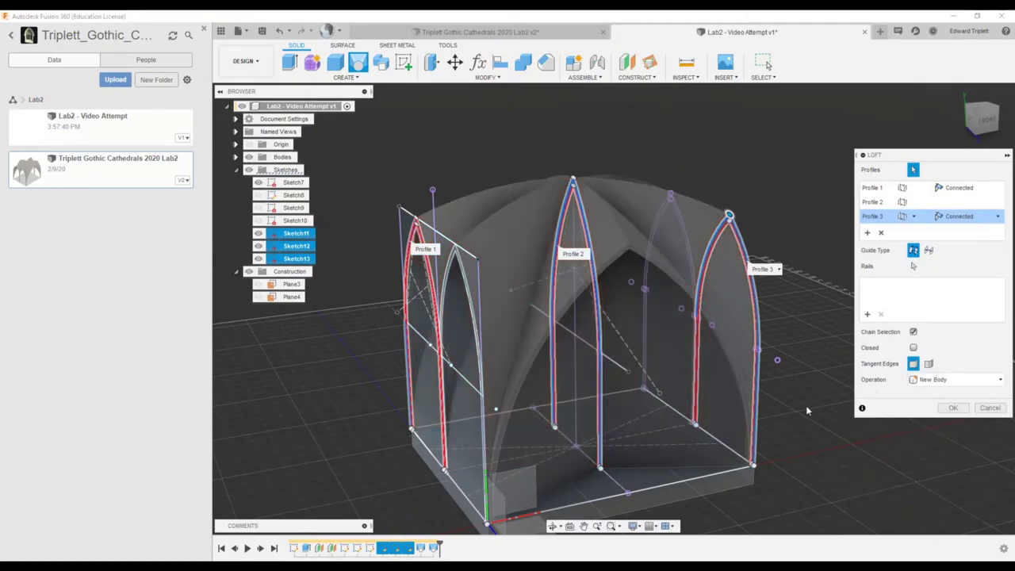
pyautogui.keyDown('shift'); pyautogui.moveTo(663, 378); pyautogui.dragTo(702, 403, button='middle'); pyautogui.keyUp('shift')
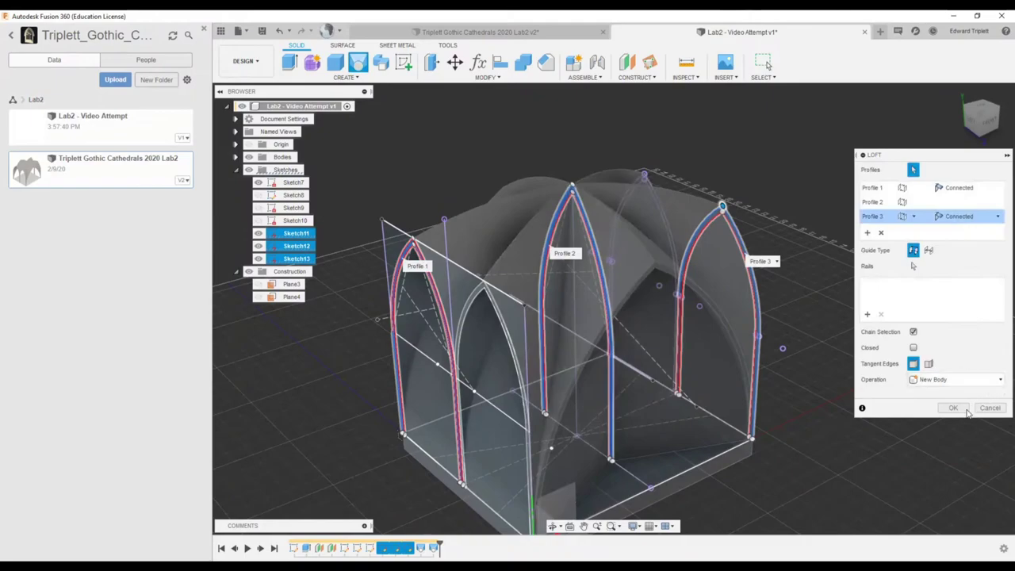
# Complete the second diagonal loft as a new body.
pyautogui.click(960, 408)
pyautogui.keyDown('shift'); pyautogui.moveTo(793, 404); pyautogui.dragTo(733, 403, button='middle'); pyautogui.keyUp('shift')
pyautogui.press('Escape')
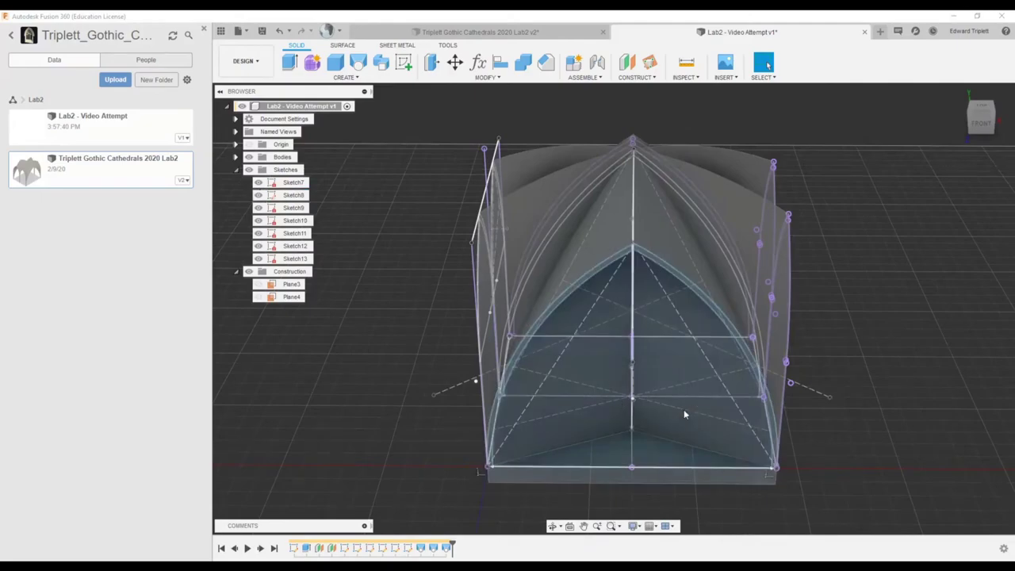
# Hide the bodies, select the inner openings of the front, middle and rear large arches in Sketch8, Sketch9 and Sketch10, and show the bodies again.
pyautogui.click(686, 403)
pyautogui.keyDown('shift'); pyautogui.moveTo(686, 403); pyautogui.dragTo(785, 420, button='middle'); pyautogui.keyUp('shift')
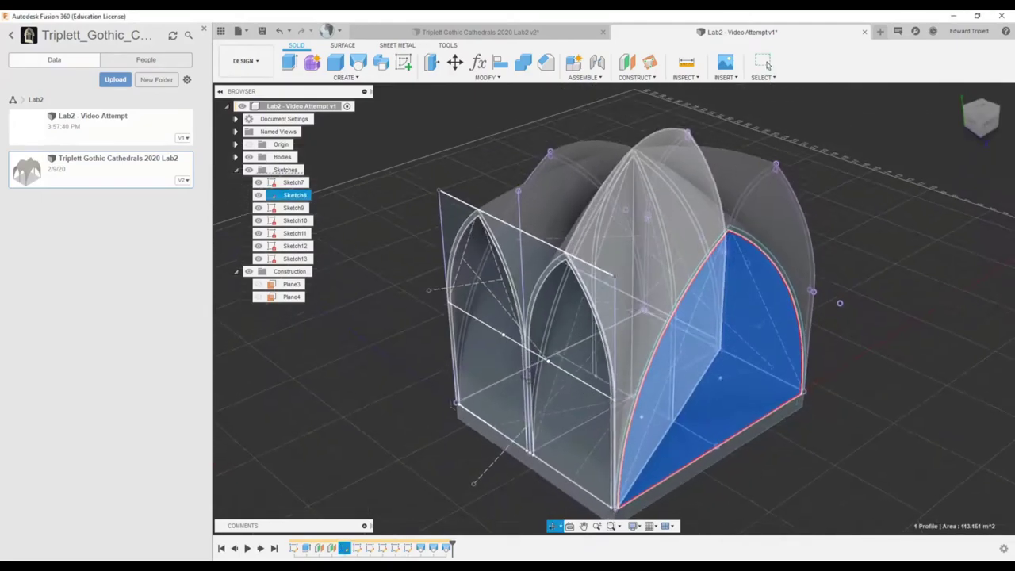
pyautogui.click(252, 158)
pyautogui.keyDown('shift'); pyautogui.moveTo(626, 262); pyautogui.dragTo(689, 234, button='middle'); pyautogui.keyUp('shift')
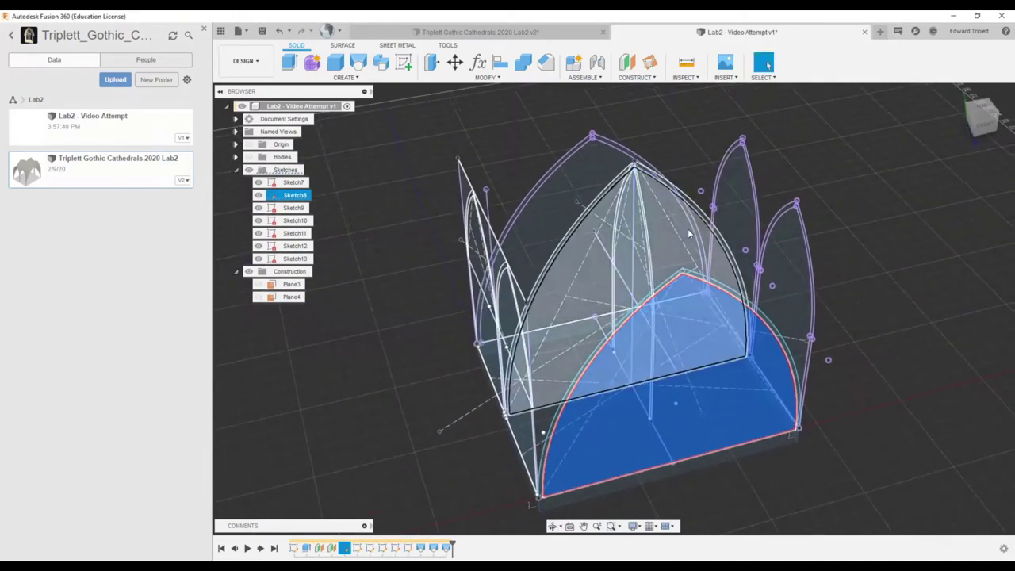
pyautogui.keyDown('ctrl'); pyautogui.click(689, 234); pyautogui.keyUp('ctrl')
pyautogui.keyDown('ctrl'); pyautogui.click(578, 177); pyautogui.keyUp('ctrl')
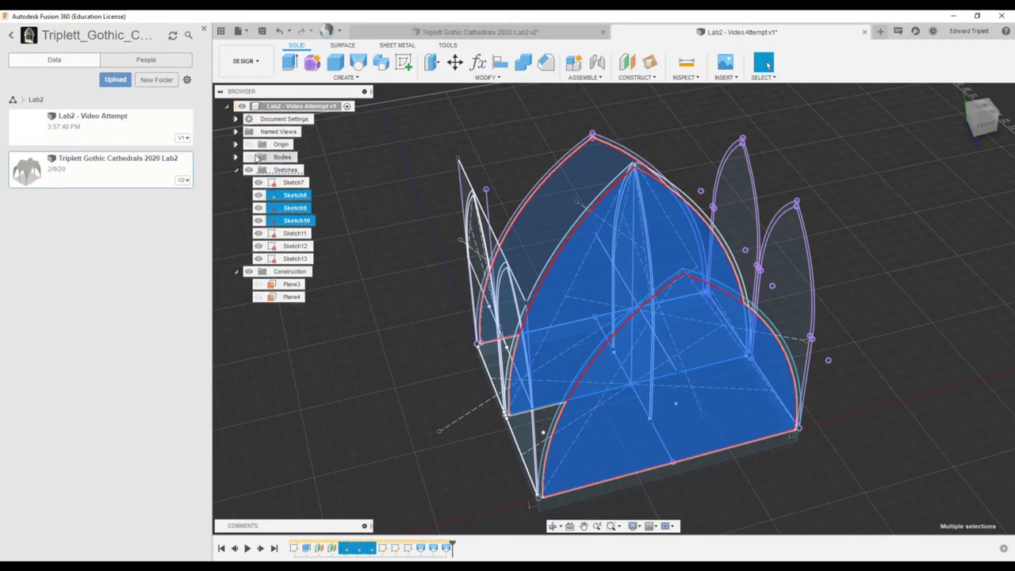
pyautogui.click(249, 157)
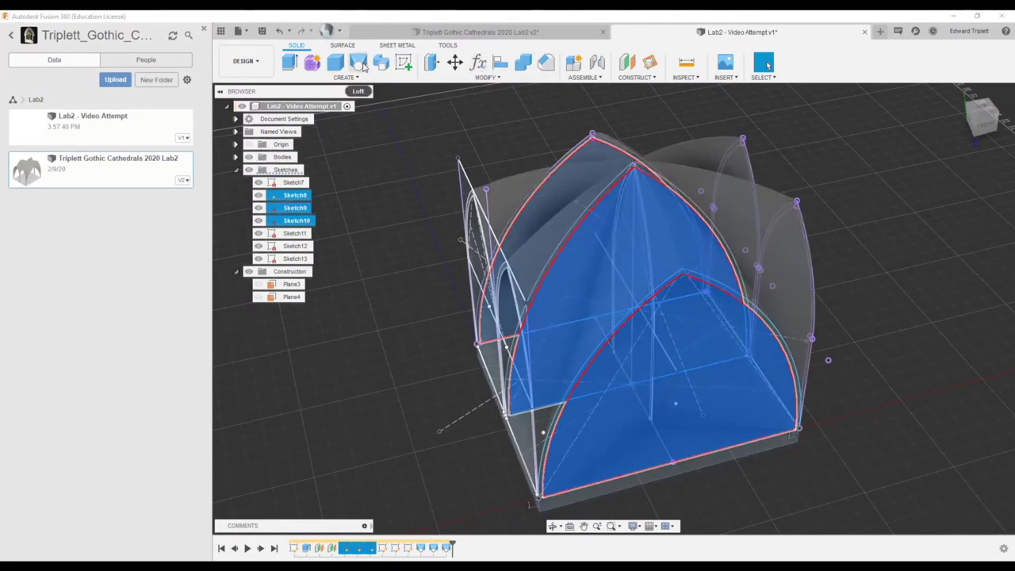
# Loft the three large arch openings lengthwise through the vault with the Cut operation.
pyautogui.click(359, 64)
pyautogui.keyDown('shift'); pyautogui.moveTo(476, 282); pyautogui.dragTo(480, 250, button='middle'); pyautogui.keyUp('shift')
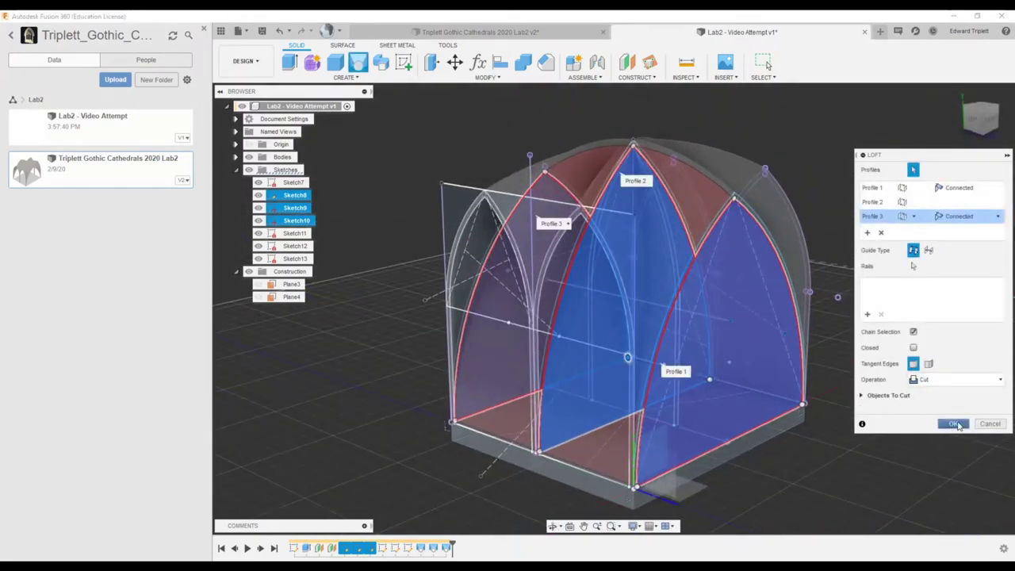
pyautogui.click(955, 424)
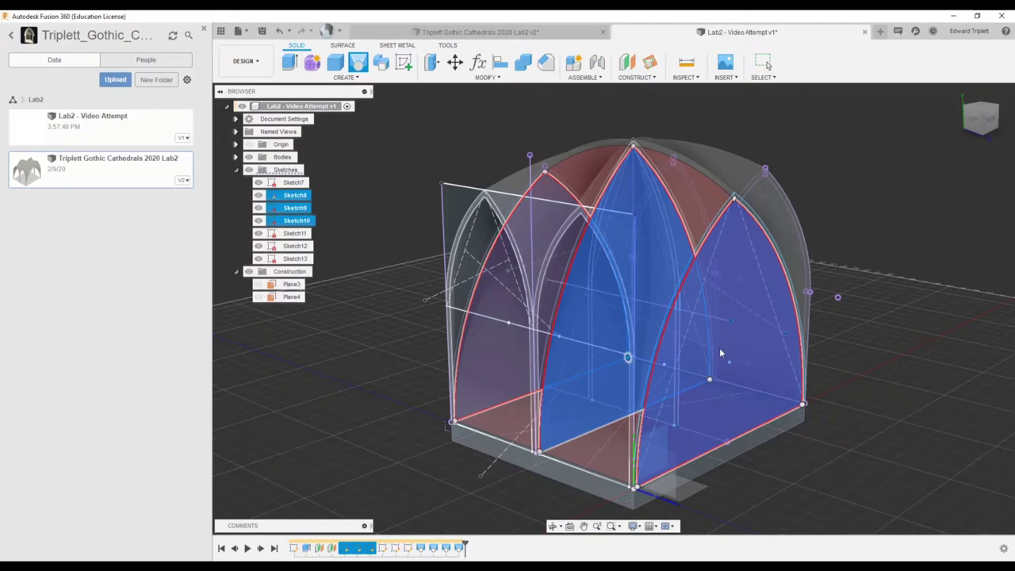
# Try to preselect the upper and lower parts of the front small side arch's opening in Sketch11 and hide the bodies.
pyautogui.keyDown('shift'); pyautogui.moveTo(740, 363); pyautogui.dragTo(682, 333, button='middle'); pyautogui.keyUp('shift')
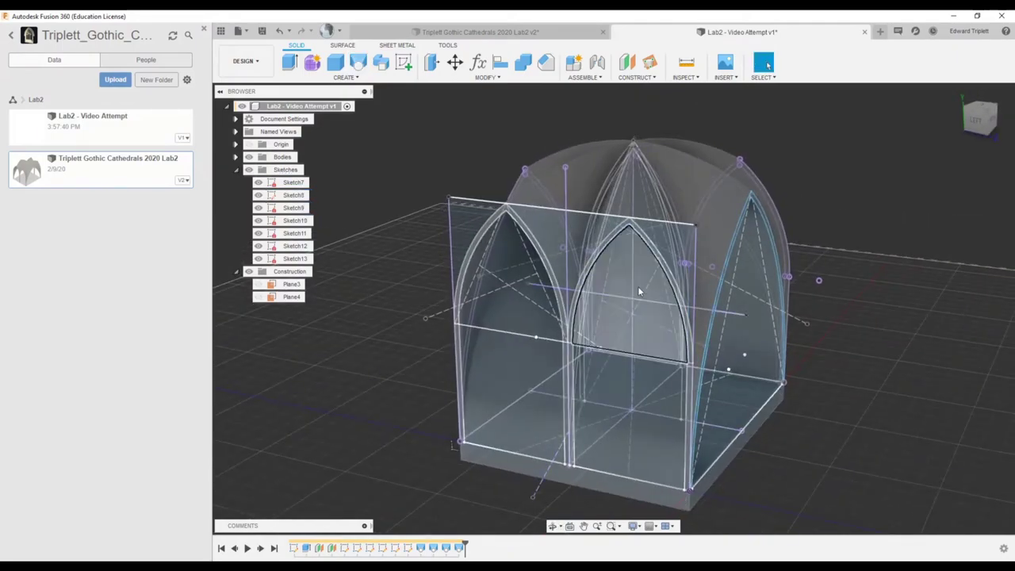
pyautogui.click(639, 291)
pyautogui.keyDown('ctrl'); pyautogui.click(607, 385); pyautogui.keyUp('ctrl')
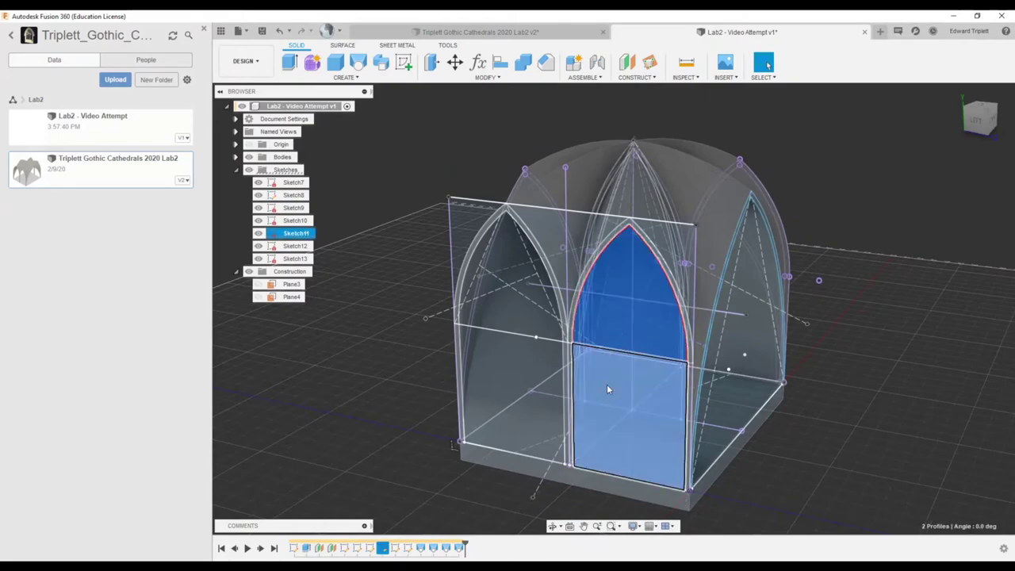
pyautogui.click(533, 420)
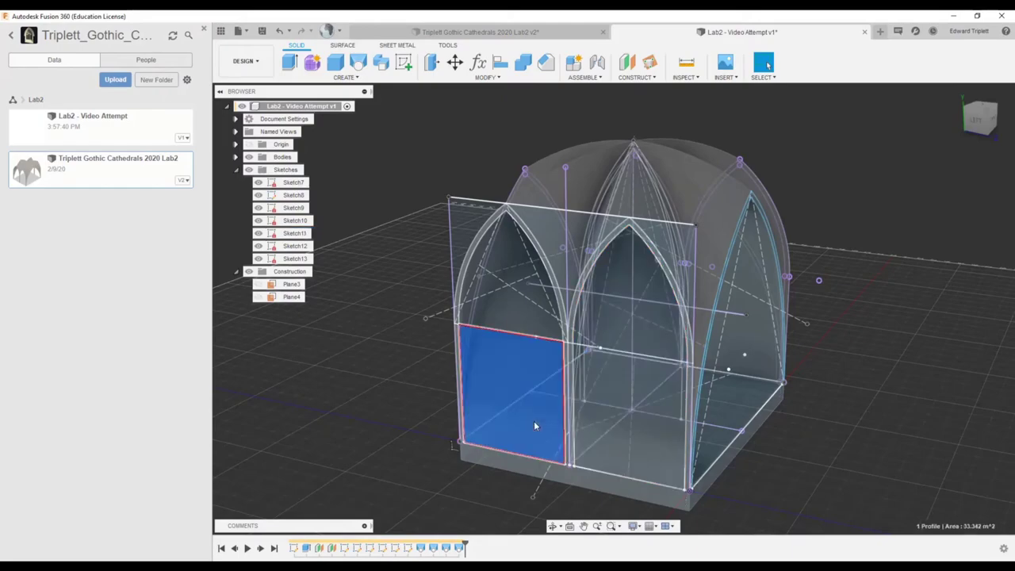
pyautogui.keyDown('ctrl'); pyautogui.click(610, 381); pyautogui.keyUp('ctrl')
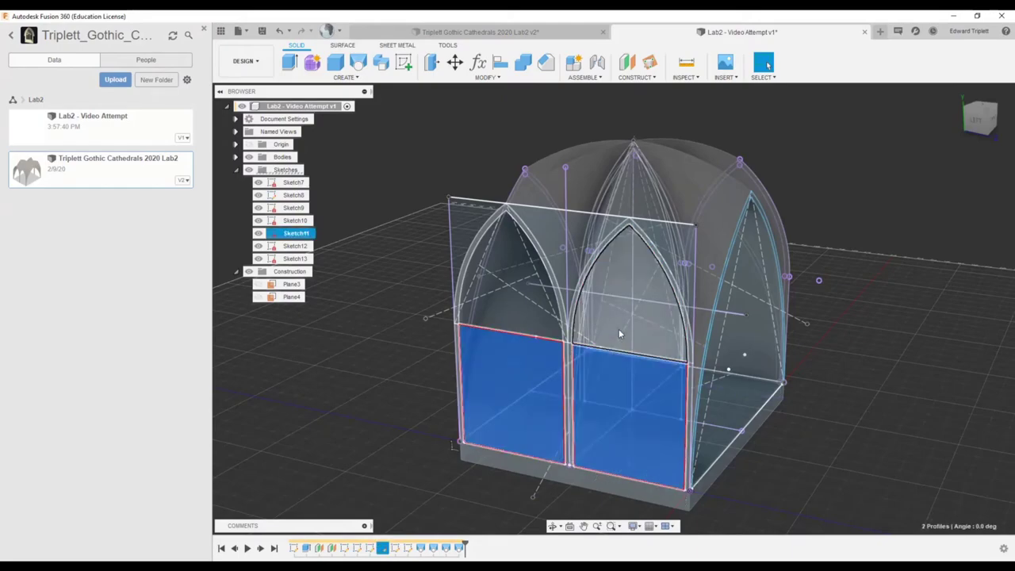
pyautogui.keyDown('ctrl'); pyautogui.click(619, 333); pyautogui.keyUp('ctrl')
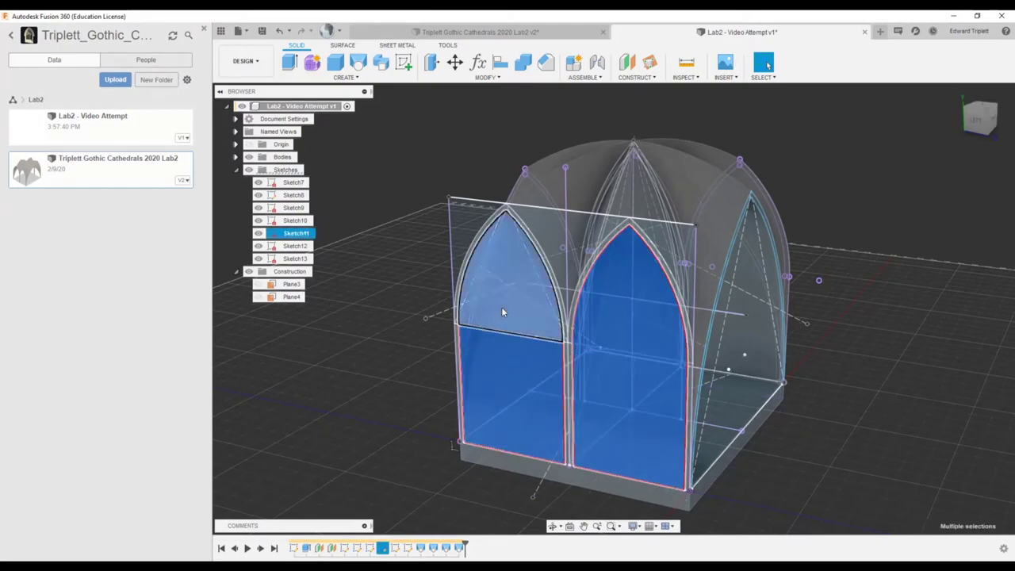
pyautogui.keyDown('ctrl'); pyautogui.click(504, 376); pyautogui.keyUp('ctrl')
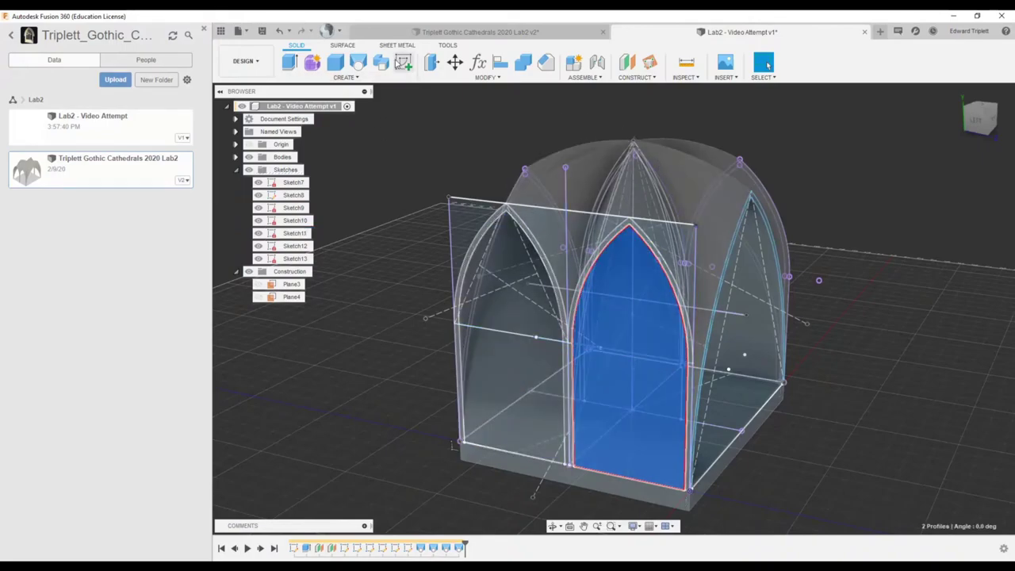
pyautogui.click(249, 157)
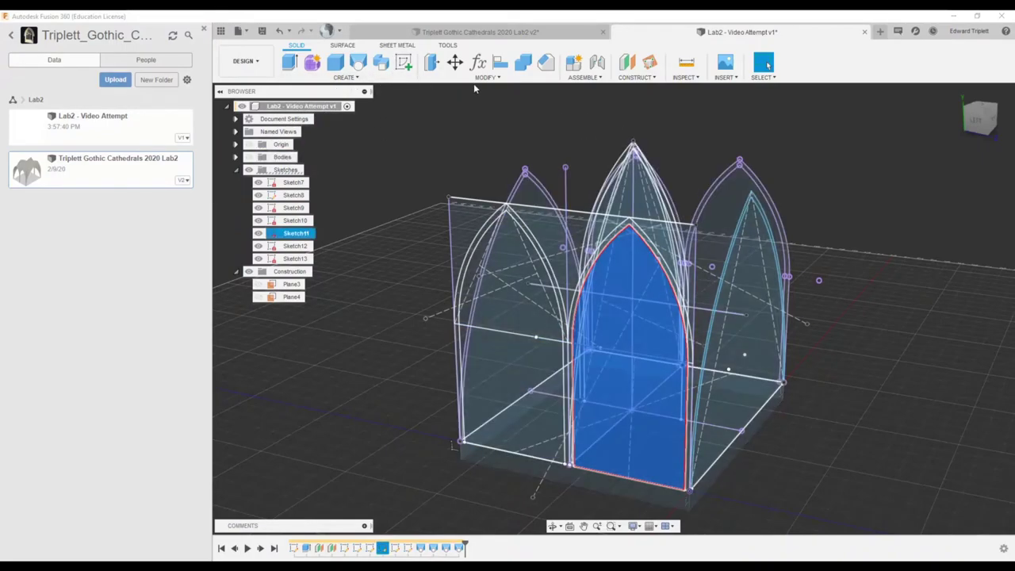
# Try to add all four parts of the middle arch's opening in Sketch12 and the opposite rear small arch's opening in Sketch13 to the selection.
pyautogui.keyDown('shift'); pyautogui.moveTo(650, 302); pyautogui.dragTo(578, 364, button='middle'); pyautogui.keyUp('shift')
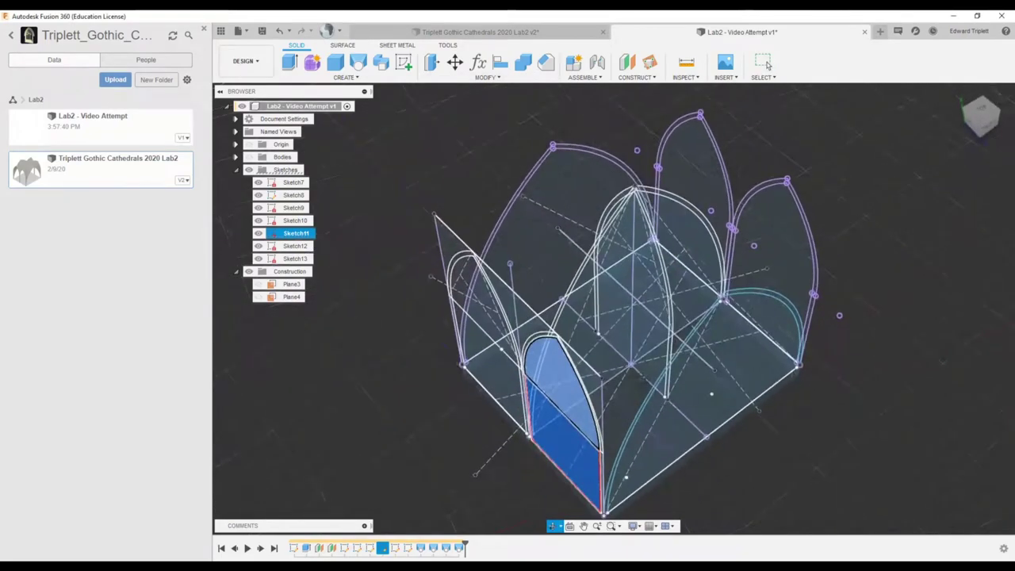
pyautogui.keyDown('shift'); pyautogui.click(643, 282); pyautogui.keyUp('shift')
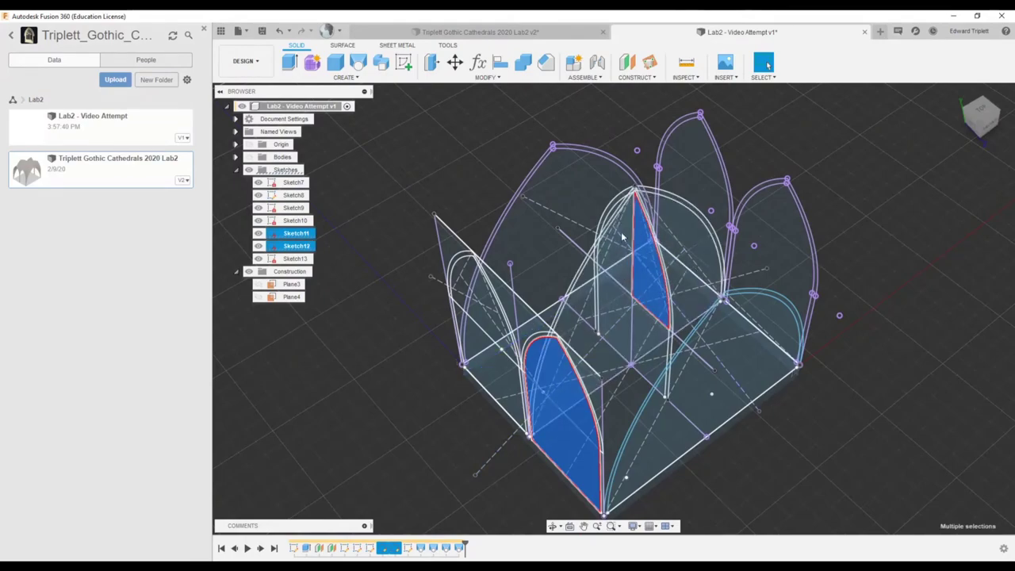
pyautogui.scroll(2, 623, 267)
pyautogui.keyDown('shift'); pyautogui.moveTo(555, 233); pyautogui.dragTo(581, 226, button='middle'); pyautogui.keyUp('shift')
pyautogui.keyDown('shift'); pyautogui.click(580, 225); pyautogui.keyUp('shift')
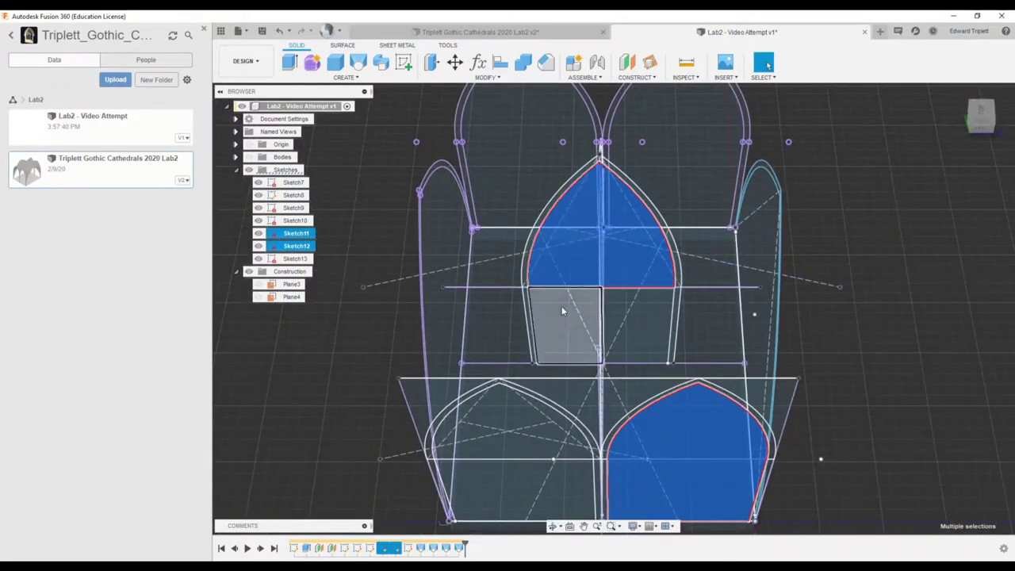
pyautogui.keyDown('shift'); pyautogui.click(563, 310); pyautogui.keyUp('shift')
pyautogui.keyDown('shift'); pyautogui.moveTo(636, 324); pyautogui.dragTo(539, 170, button='middle'); pyautogui.keyUp('shift')
pyautogui.keyDown('shift'); pyautogui.click(519, 151); pyautogui.keyUp('shift')
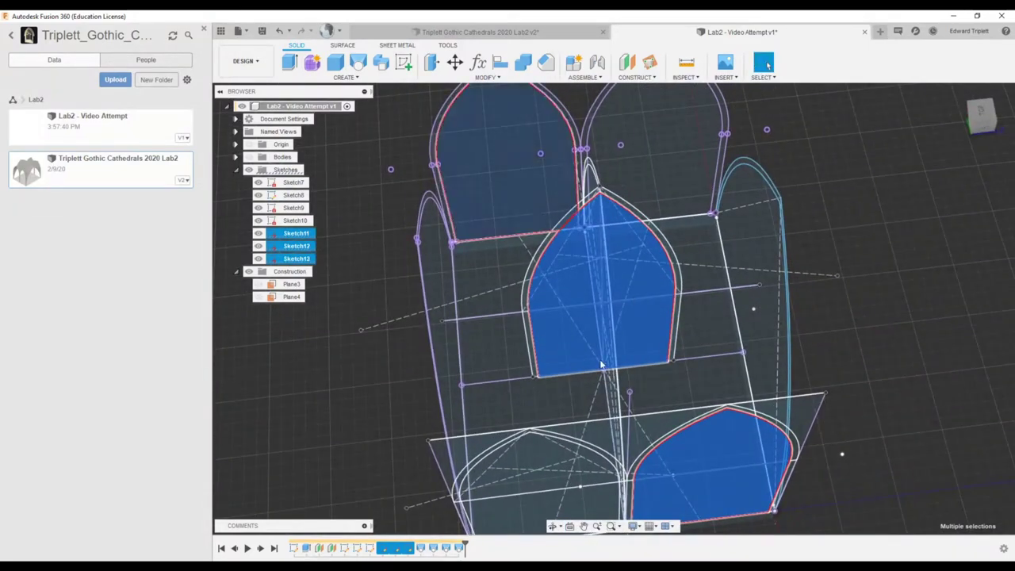
# Start a loft for the first diagonal opening and set its operation to Cut.
pyautogui.click(359, 64)
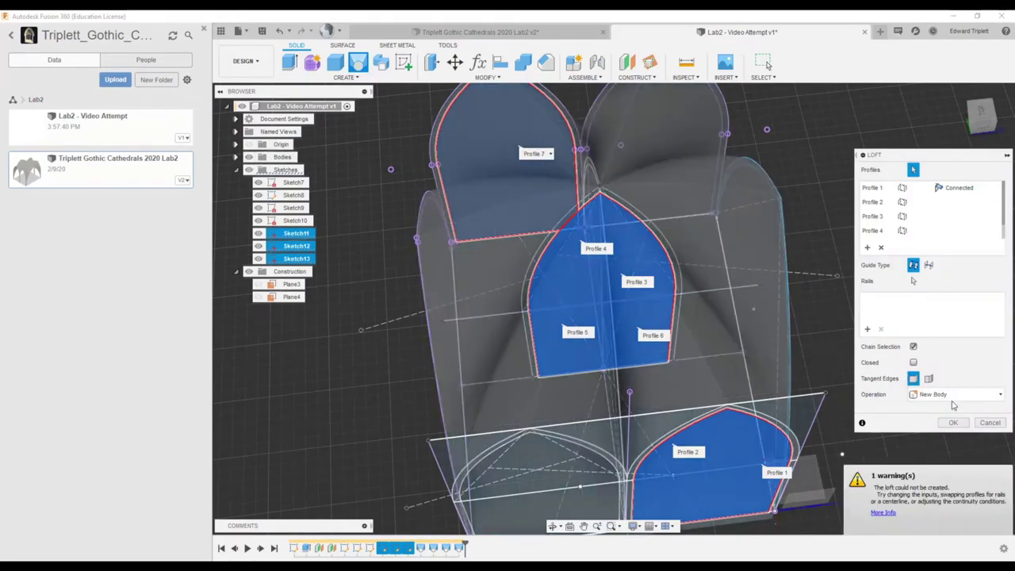
pyautogui.click(957, 397)
pyautogui.click(948, 422)
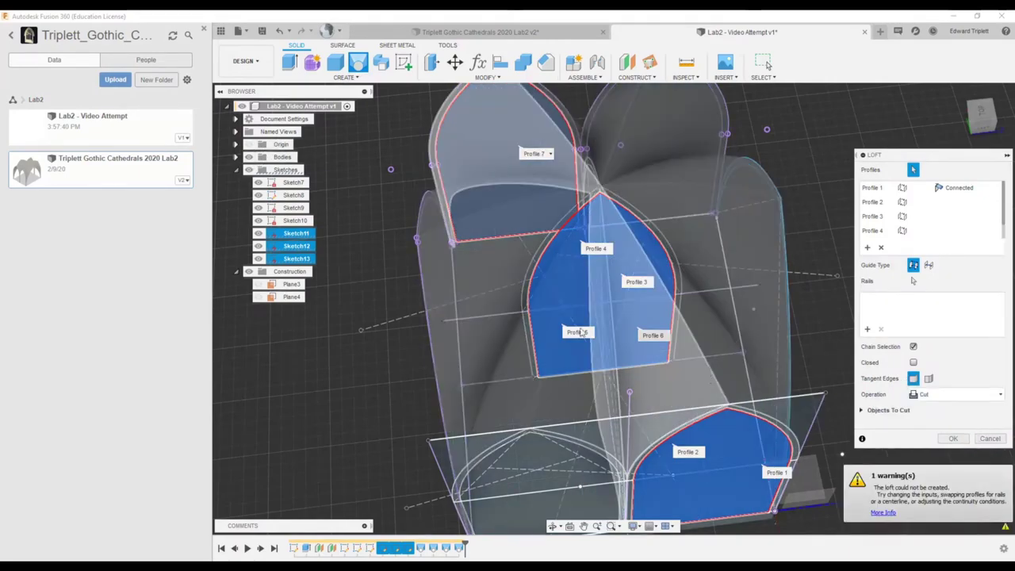
# Remove all seven preselected profiles from the loft.
pyautogui.scroll(-2, 616, 354)
pyautogui.keyDown('shift'); pyautogui.moveTo(673, 405); pyautogui.dragTo(540, 317, button='middle'); pyautogui.keyUp('shift')
pyautogui.click(882, 248)
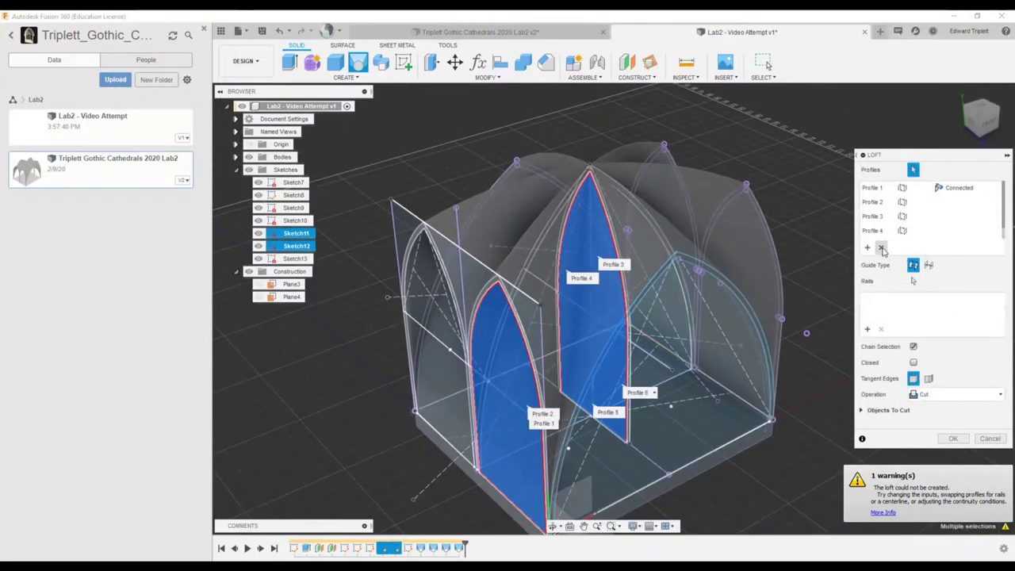
pyautogui.click(882, 249)
pyautogui.click(881, 249)
pyautogui.click(881, 249)
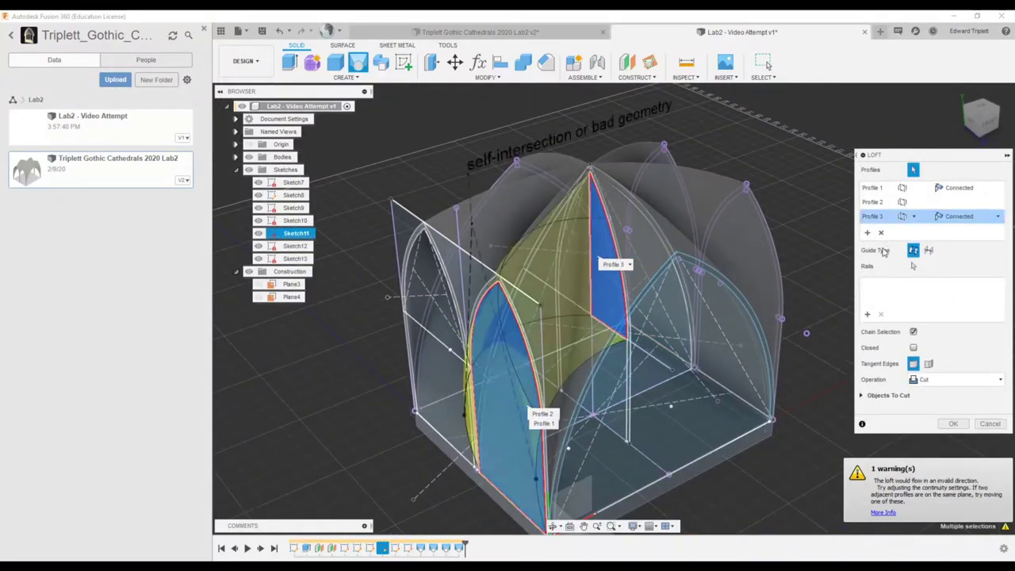
pyautogui.click(880, 232)
pyautogui.click(880, 218)
pyautogui.click(880, 218)
# Pick the upper and lower parts of the front small side arch's opening in Sketch11 as the first loft profile and hide the bodies.
pyautogui.click(517, 354)
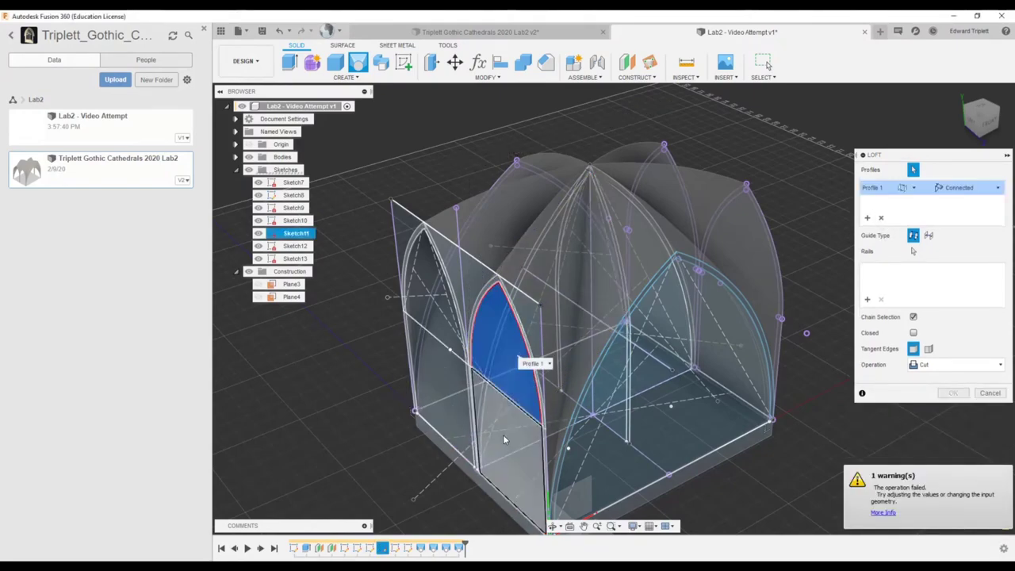
pyautogui.click(503, 440)
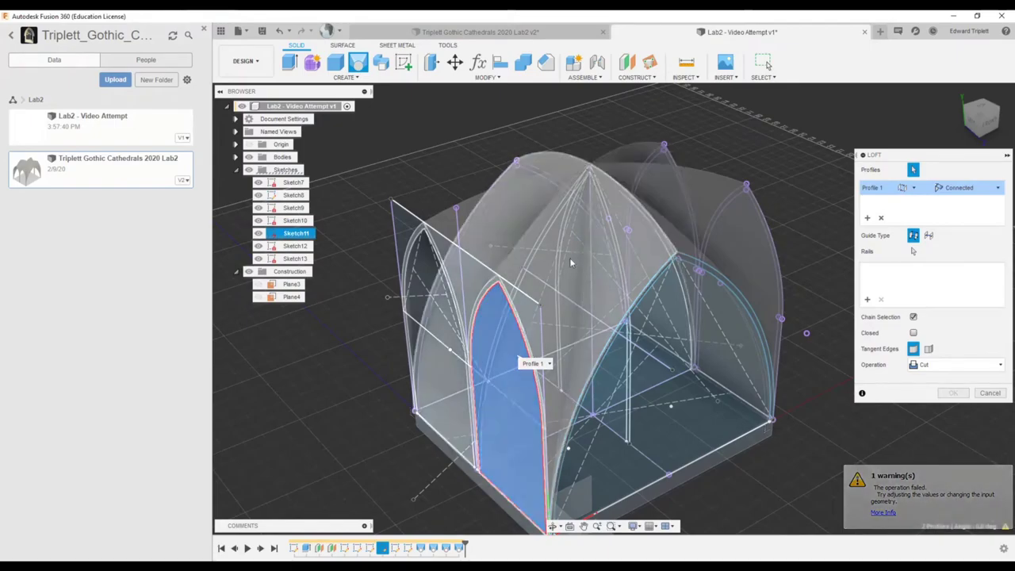
pyautogui.click(249, 157)
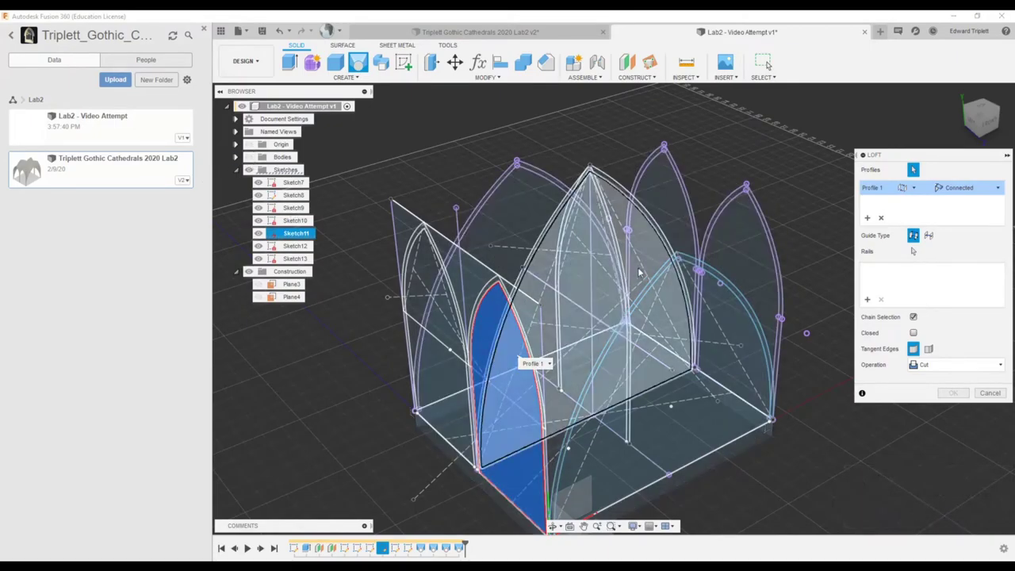
pyautogui.keyDown('shift'); pyautogui.moveTo(588, 304); pyautogui.dragTo(646, 321, button='middle'); pyautogui.keyUp('shift')
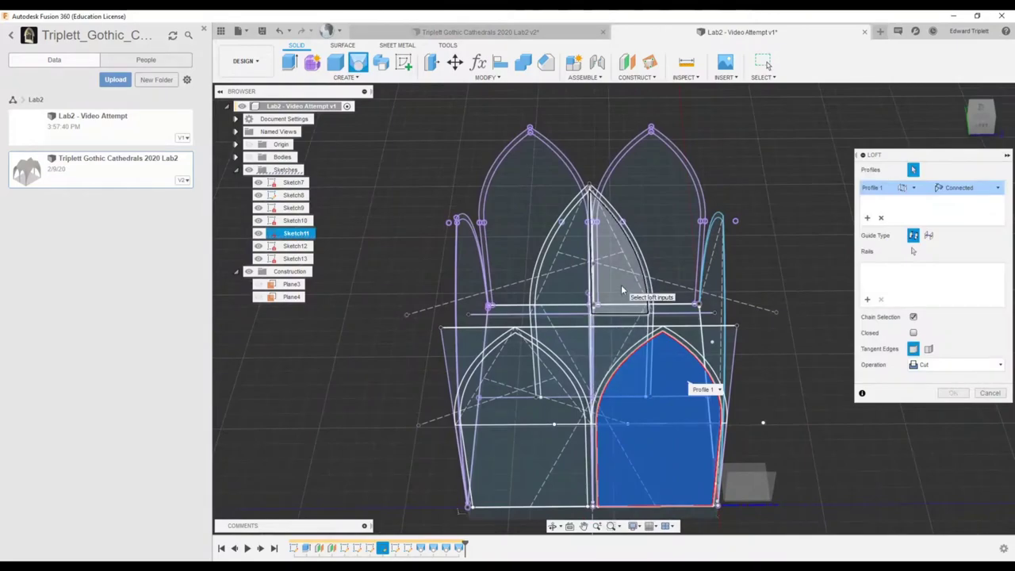
# Add the middle arch's full opening and the opposite rear small arch's opening as profiles, then complete the diagonal cut with the bodies shown.
pyautogui.click(621, 290)
pyautogui.click(574, 281)
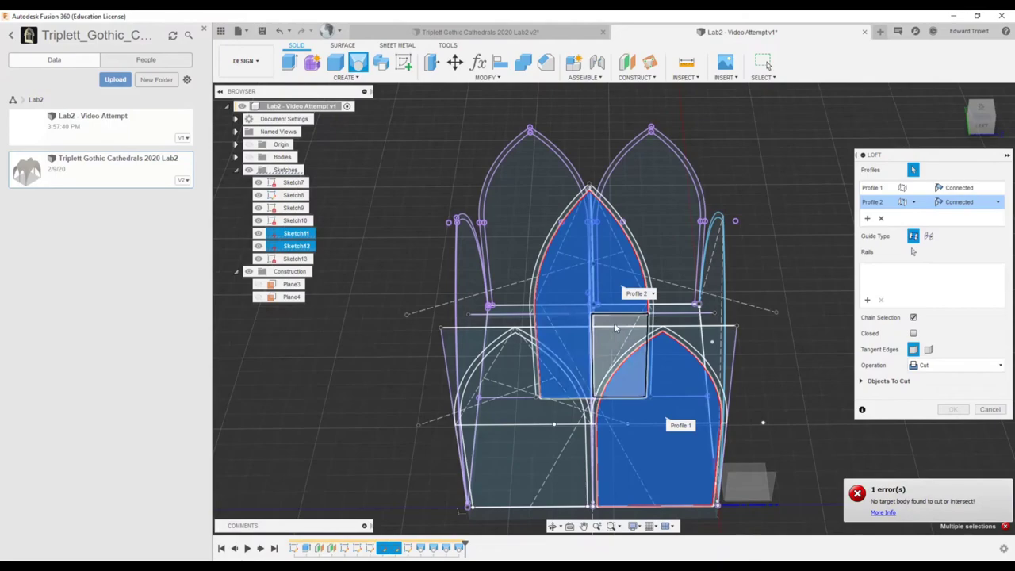
pyautogui.keyDown('shift'); pyautogui.moveTo(614, 328); pyautogui.dragTo(628, 293, button='middle'); pyautogui.keyUp('shift')
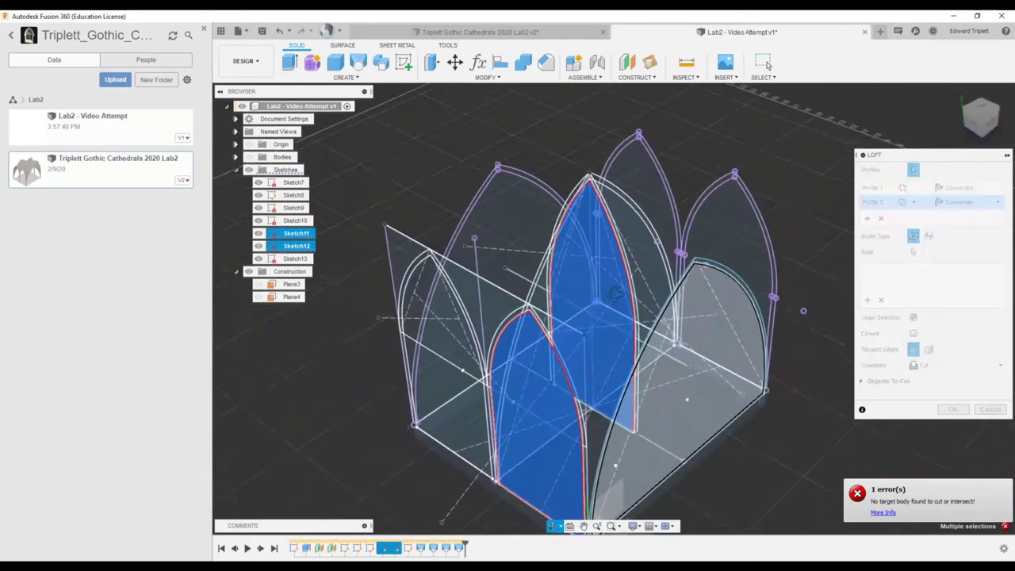
pyautogui.click(646, 188)
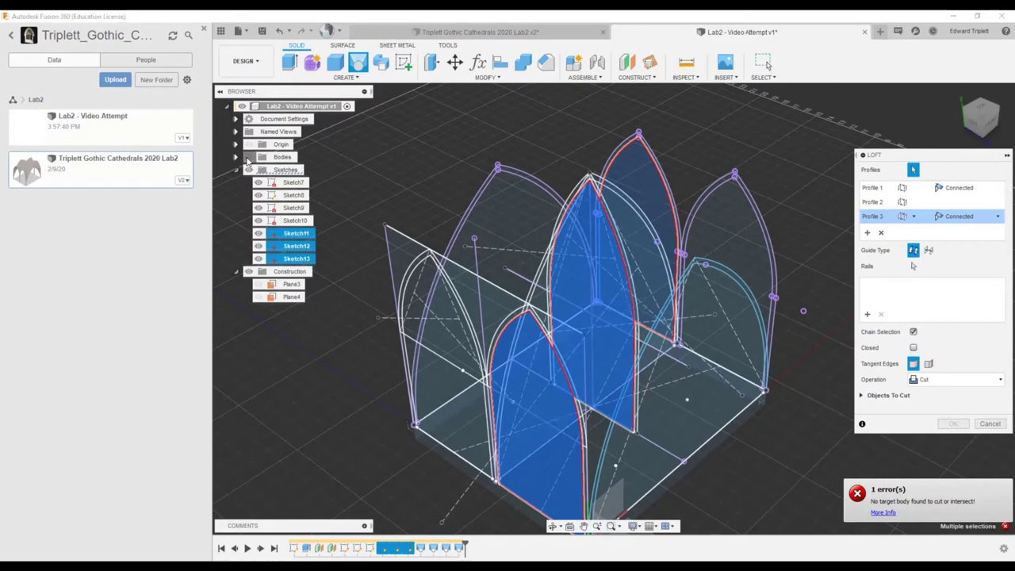
pyautogui.keyDown('shift'); pyautogui.moveTo(674, 423); pyautogui.dragTo(651, 436, button='middle'); pyautogui.keyUp('shift')
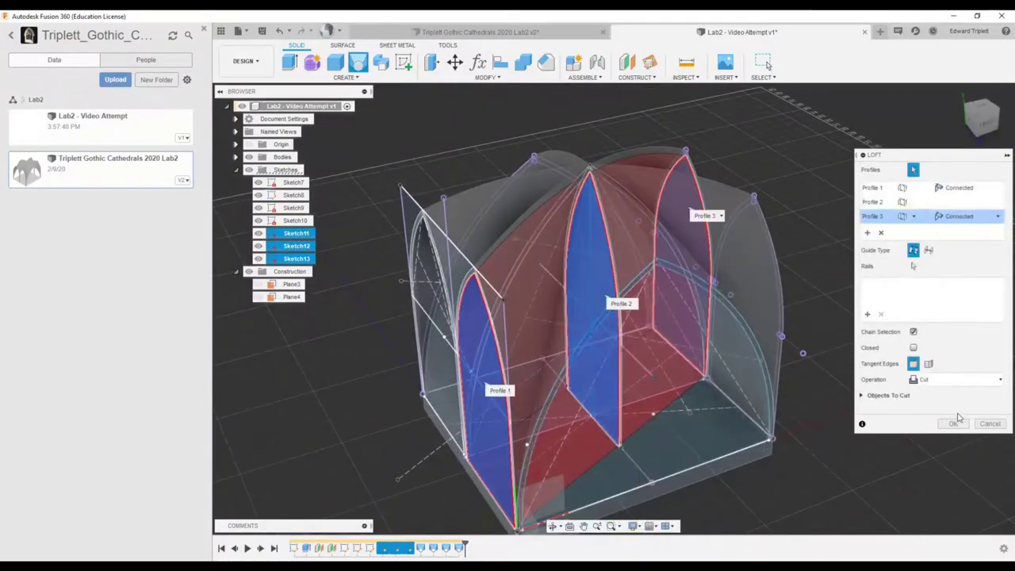
pyautogui.click(955, 423)
# Start a loft for the second diagonal opening with the upper and lower parts of the other small side arch's opening in Sketch11 as first profile.
pyautogui.keyDown('shift'); pyautogui.moveTo(714, 420); pyautogui.dragTo(868, 357, button='middle'); pyautogui.keyUp('shift')
pyautogui.keyDown('shift'); pyautogui.moveTo(575, 353); pyautogui.dragTo(576, 354, button='middle'); pyautogui.keyUp('shift')
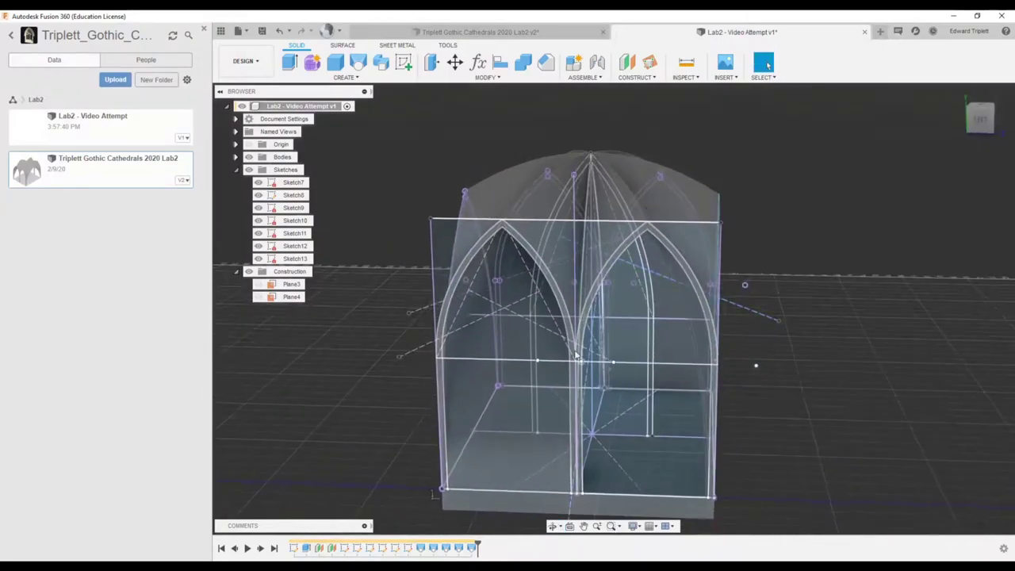
pyautogui.click(509, 266)
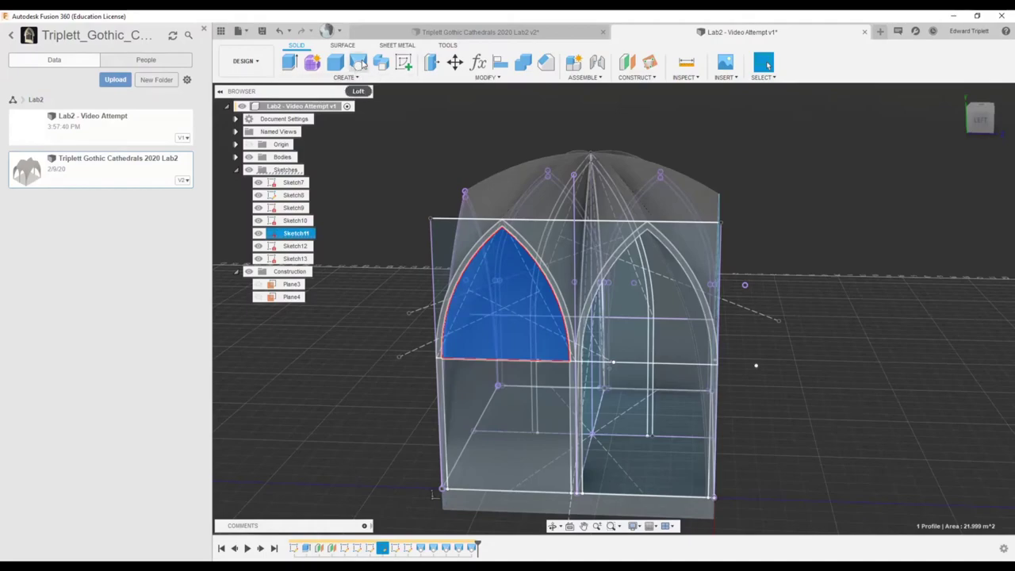
pyautogui.click(358, 64)
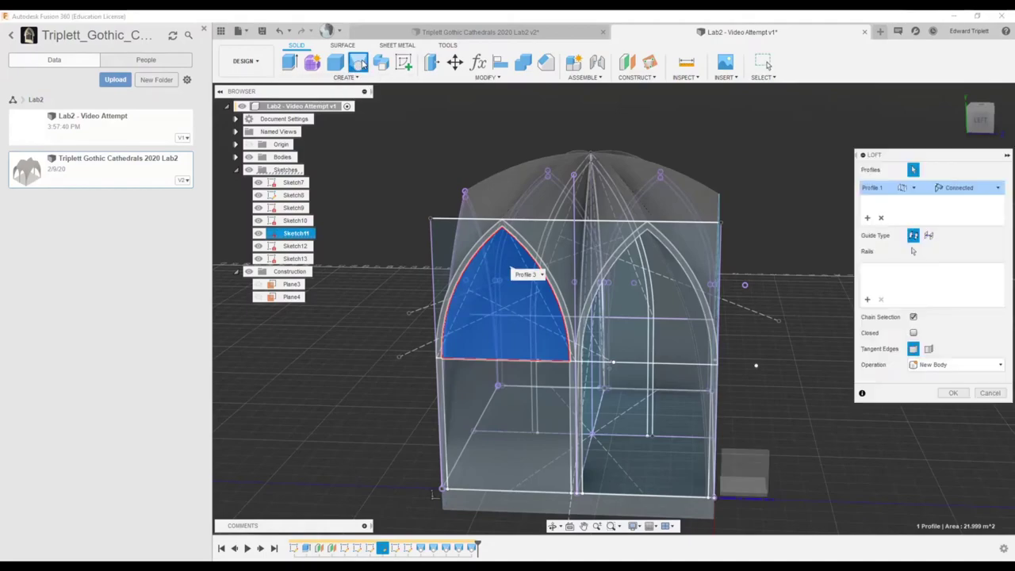
pyautogui.click(515, 412)
pyautogui.keyDown('shift'); pyautogui.moveTo(524, 385); pyautogui.dragTo(285, 190, button='middle'); pyautogui.keyUp('shift')
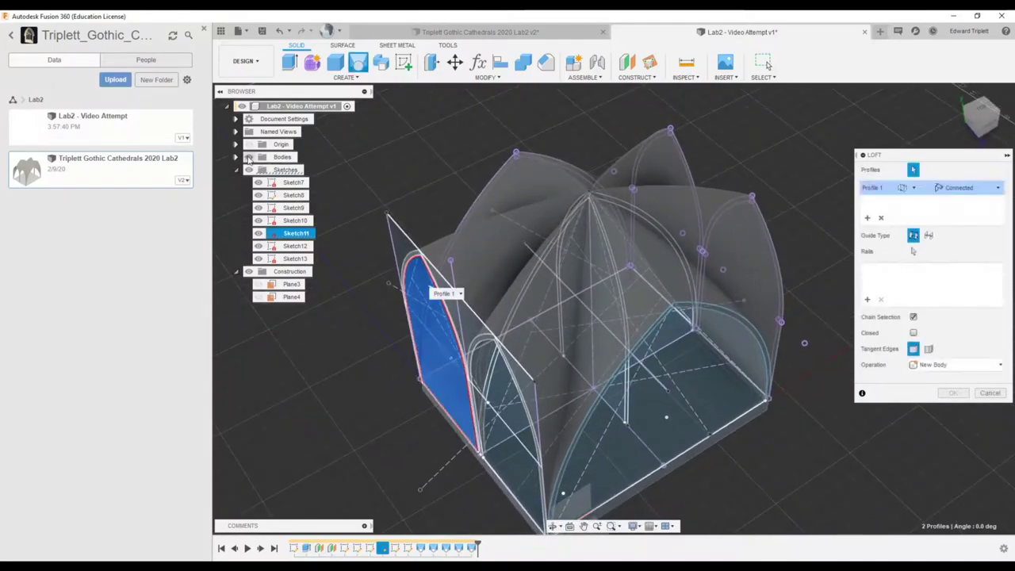
# Add the middle arch's opening in Sketch12 and the diagonally opposite arch's opening in Sketch13 as profiles, then complete the loft as a Cut.
pyautogui.keyDown('shift'); pyautogui.moveTo(531, 269); pyautogui.dragTo(561, 231, button='middle'); pyautogui.keyUp('shift')
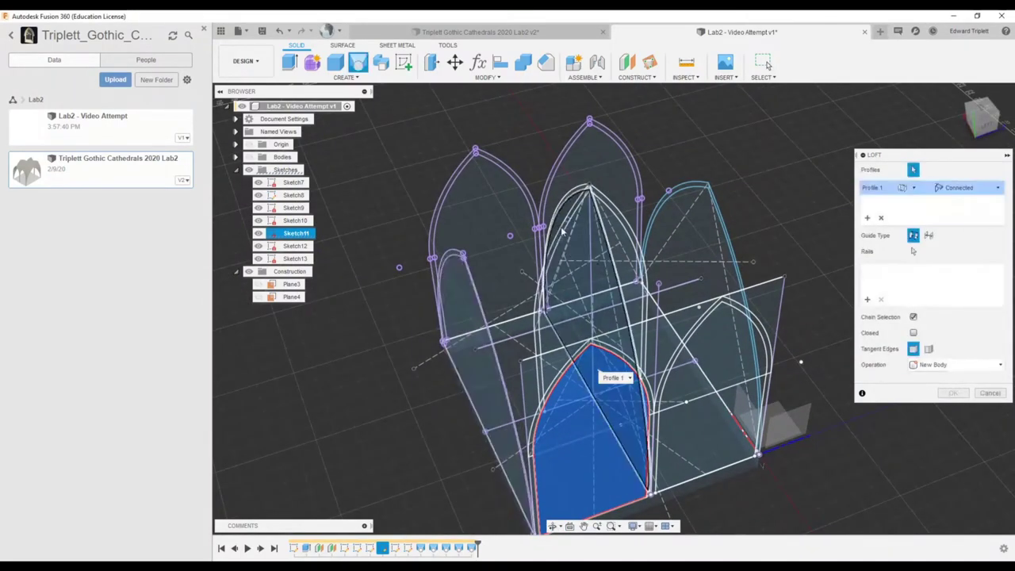
pyautogui.click(572, 248)
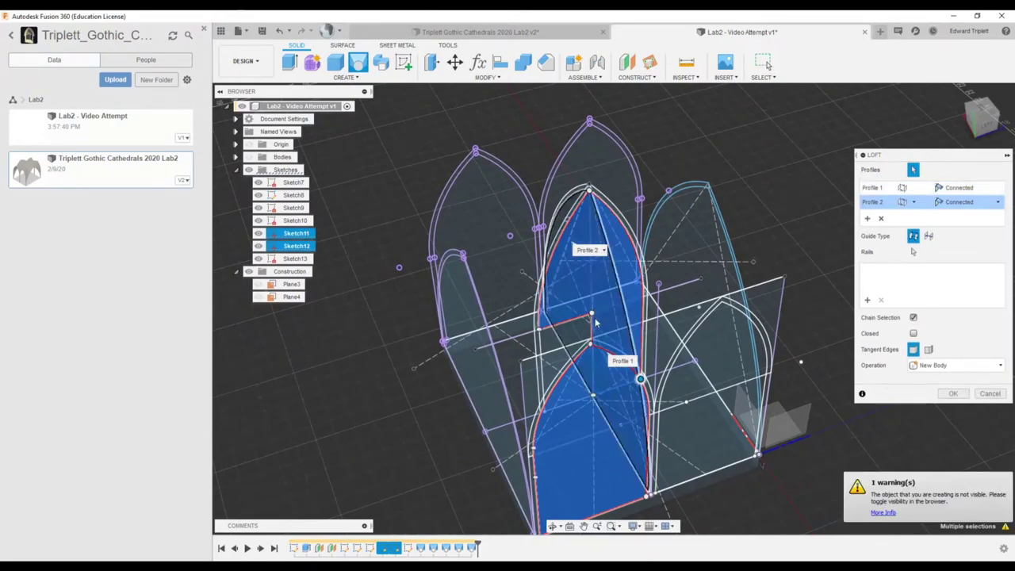
pyautogui.click(603, 162)
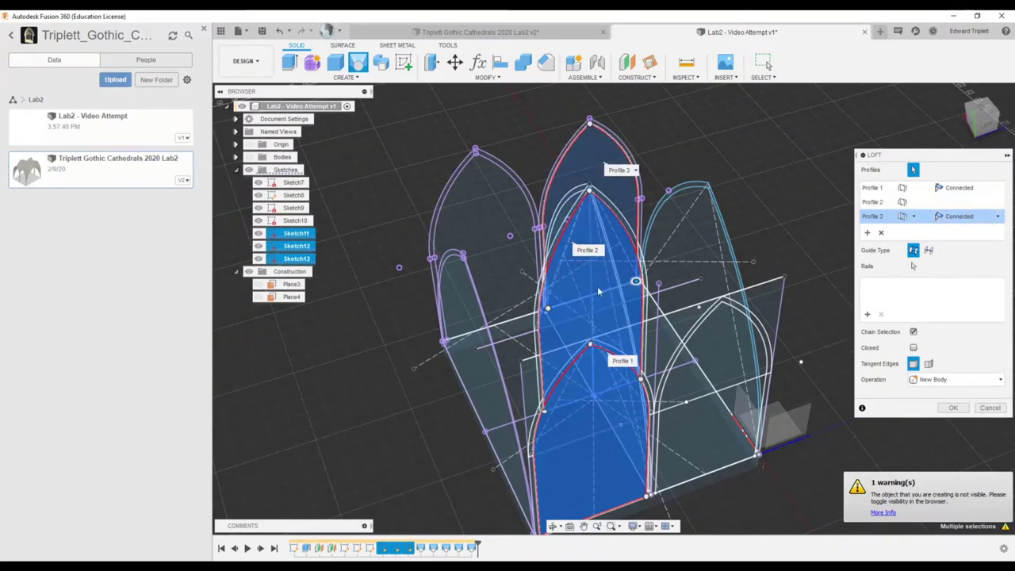
pyautogui.keyDown('shift'); pyautogui.moveTo(799, 362); pyautogui.dragTo(740, 394, button='middle'); pyautogui.keyUp('shift')
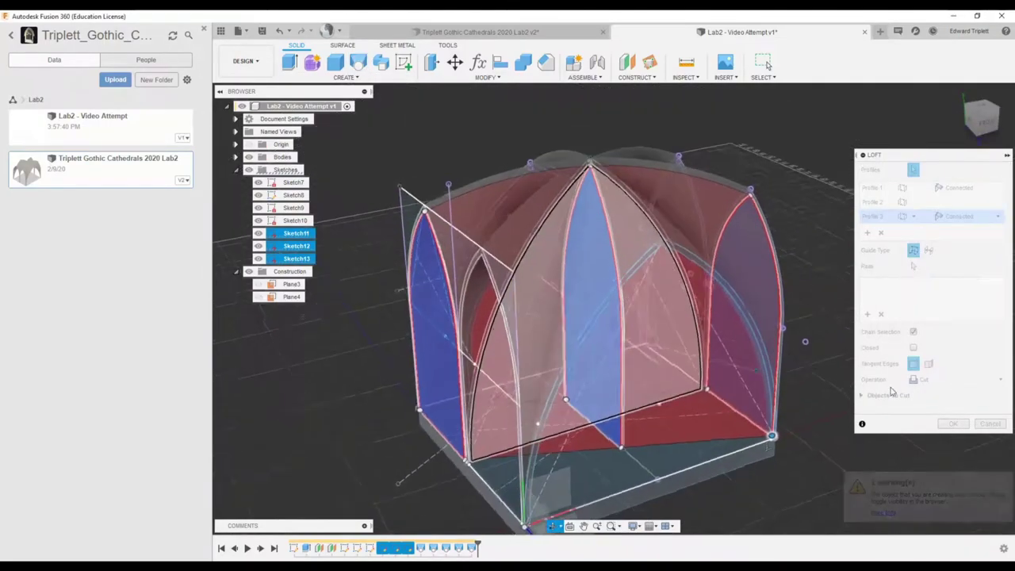
pyautogui.click(954, 424)
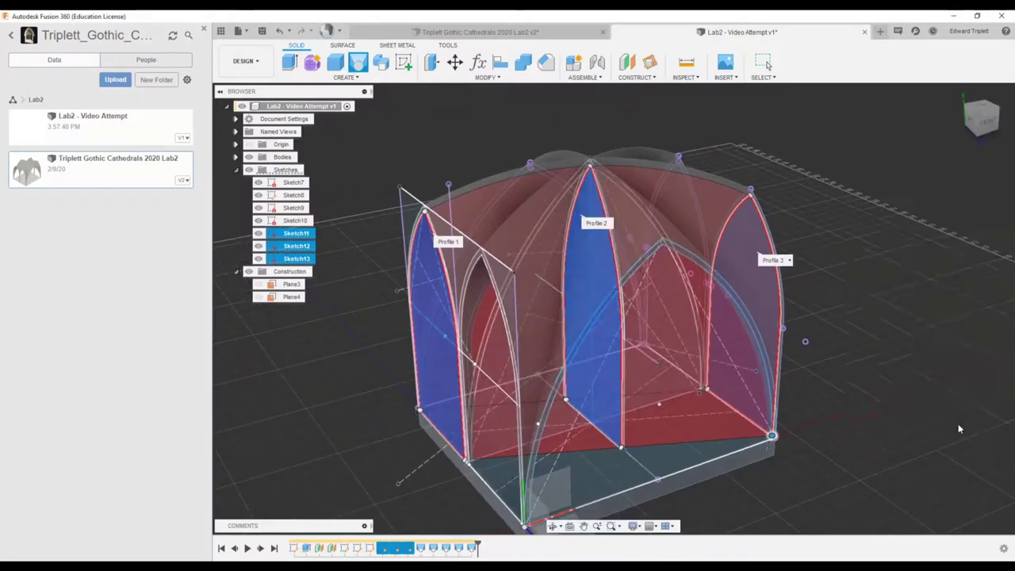
# Hide the whole Sketches folder and inspect the hollowed vault from around its arches.
pyautogui.click(765, 63)
pyautogui.click(248, 171)
pyautogui.moveTo(598, 389)
pyautogui.keyDown('shift'); pyautogui.mouseDown(button='middle')
pyautogui.moveTo(674, 373)
pyautogui.moveTo(746, 384)
pyautogui.moveTo(698, 341)
pyautogui.moveTo(650, 373)
pyautogui.moveTo(693, 392)
pyautogui.moveTo(661, 368)
pyautogui.moveTo(741, 333)
pyautogui.mouseUp(button='middle'); pyautogui.keyUp('shift')
pyautogui.scroll(3, 660, 368)
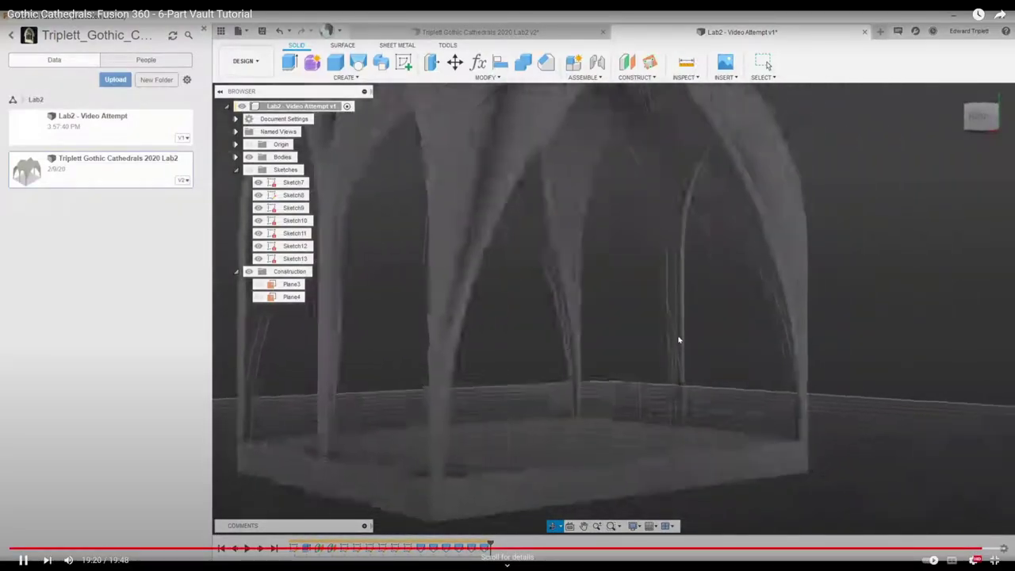
pyautogui.moveTo(668, 336)
pyautogui.keyDown('shift'); pyautogui.mouseDown(button='middle')
pyautogui.moveTo(669, 377)
pyautogui.moveTo(659, 372)
pyautogui.moveTo(671, 367)
pyautogui.moveTo(677, 392)
pyautogui.moveTo(680, 339)
pyautogui.mouseUp(button='middle'); pyautogui.keyUp('shift')
# Remove the base slab by extruding its upper face -1 m as a Cut.
pyautogui.click(680, 339)
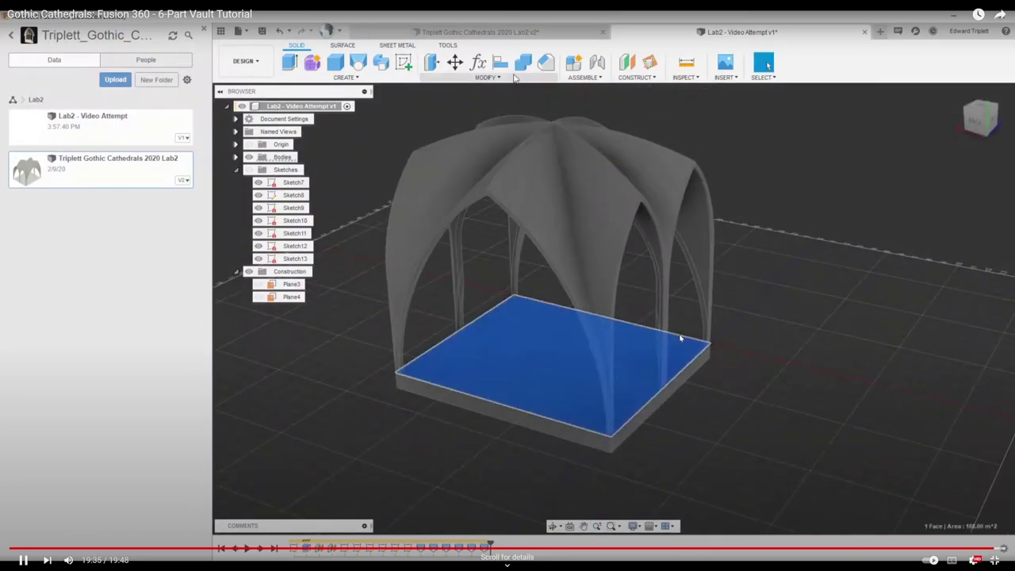
pyautogui.click(291, 64)
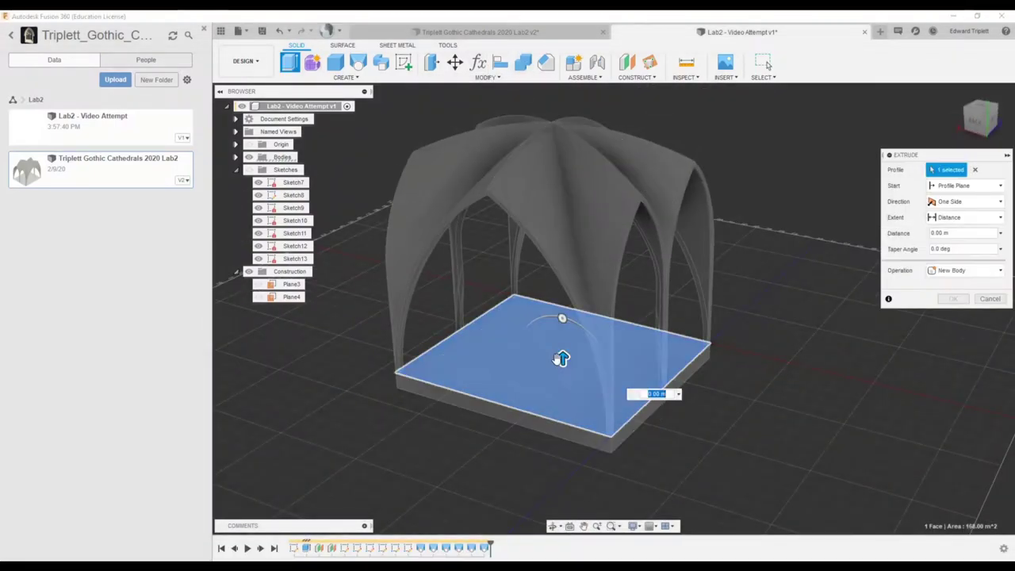
pyautogui.moveTo(562, 363); pyautogui.dragTo(564, 393)
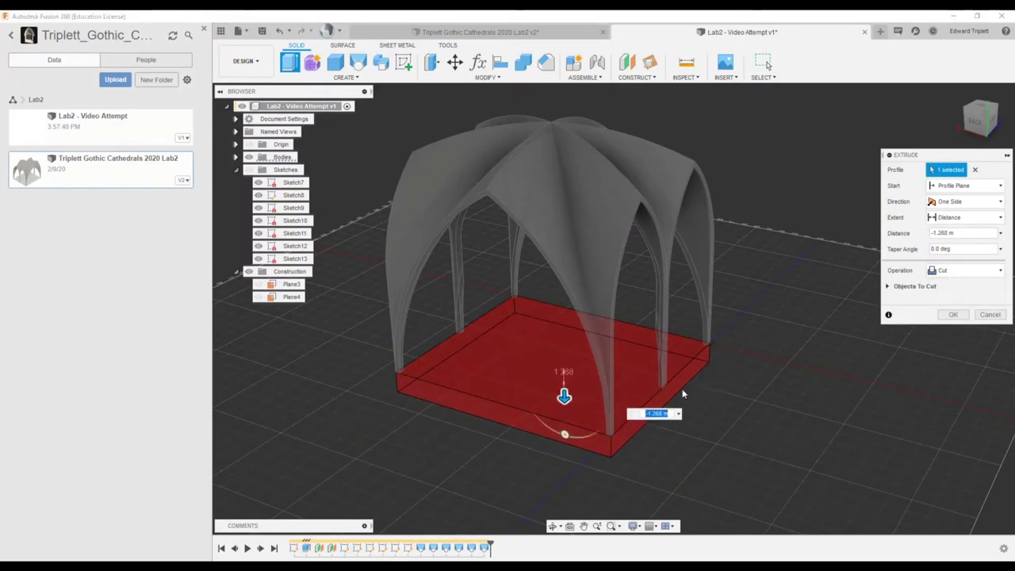
pyautogui.write('-1')
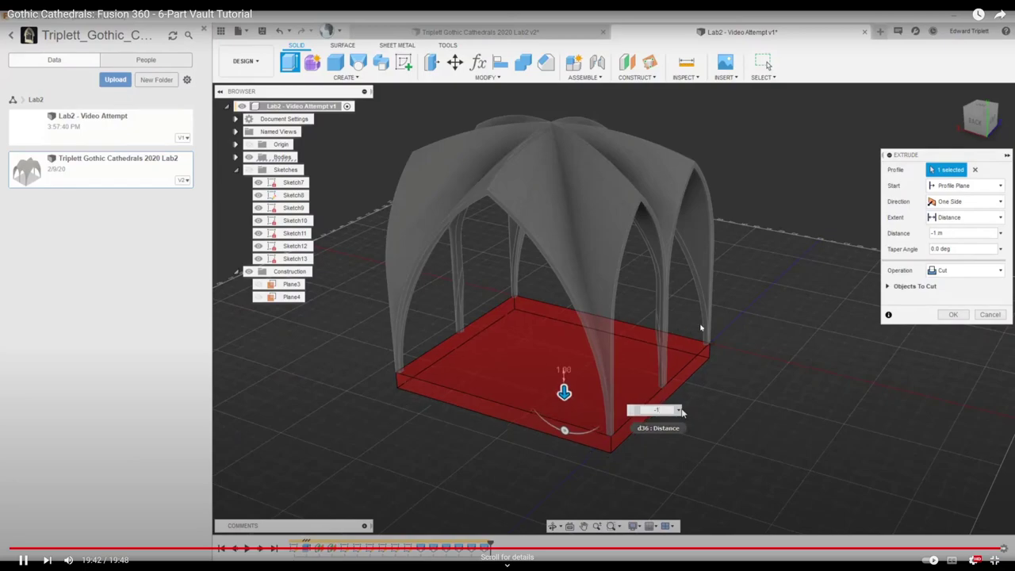
pyautogui.press('Return')
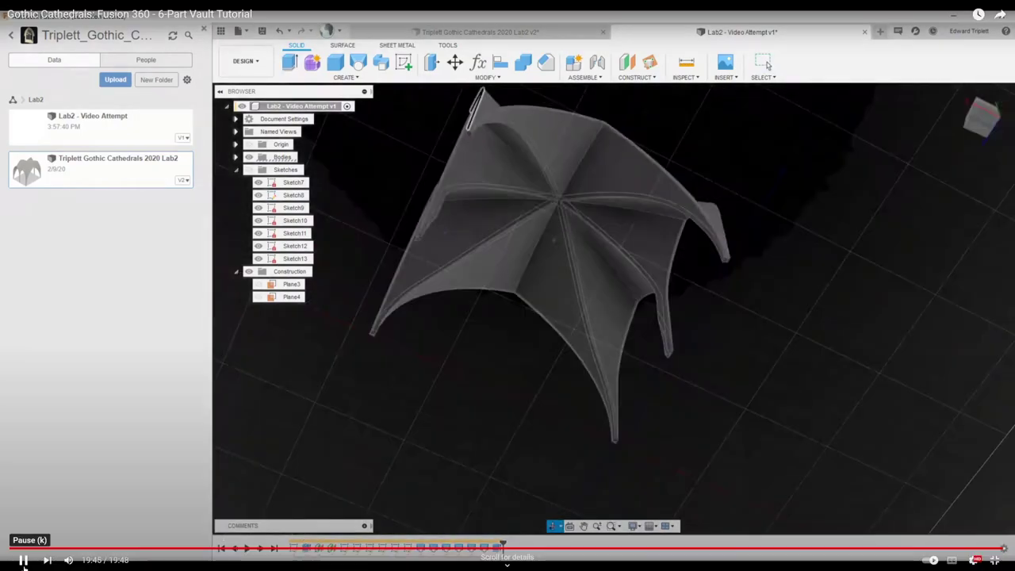
pyautogui.click(23, 559)
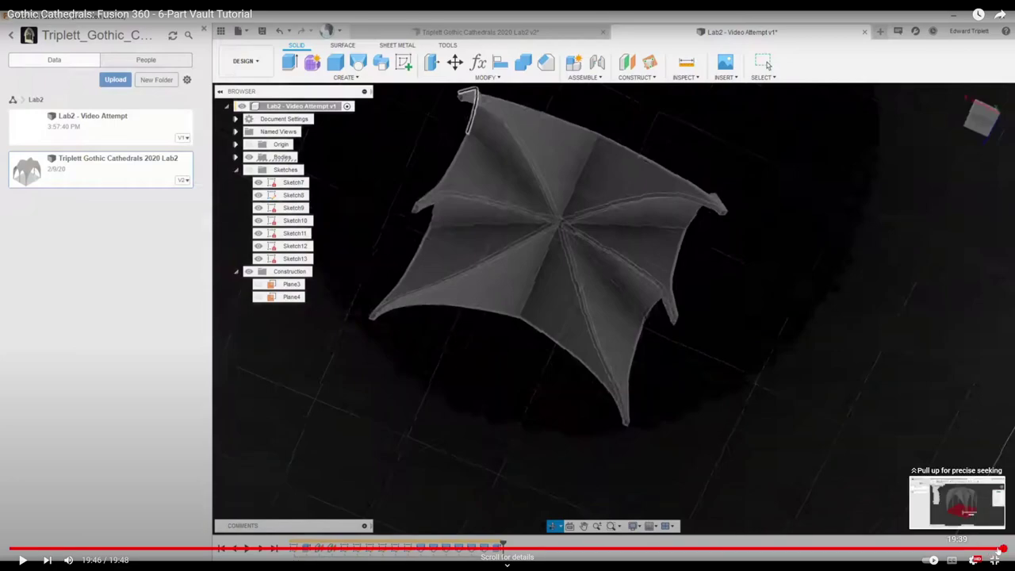
pyautogui.click(998, 549)
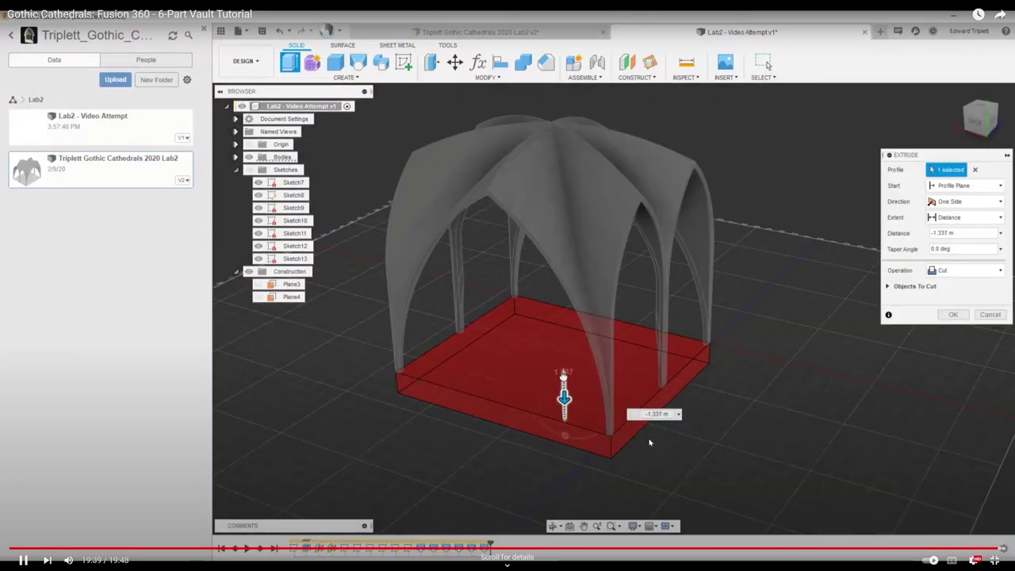
pyautogui.click(987, 548)
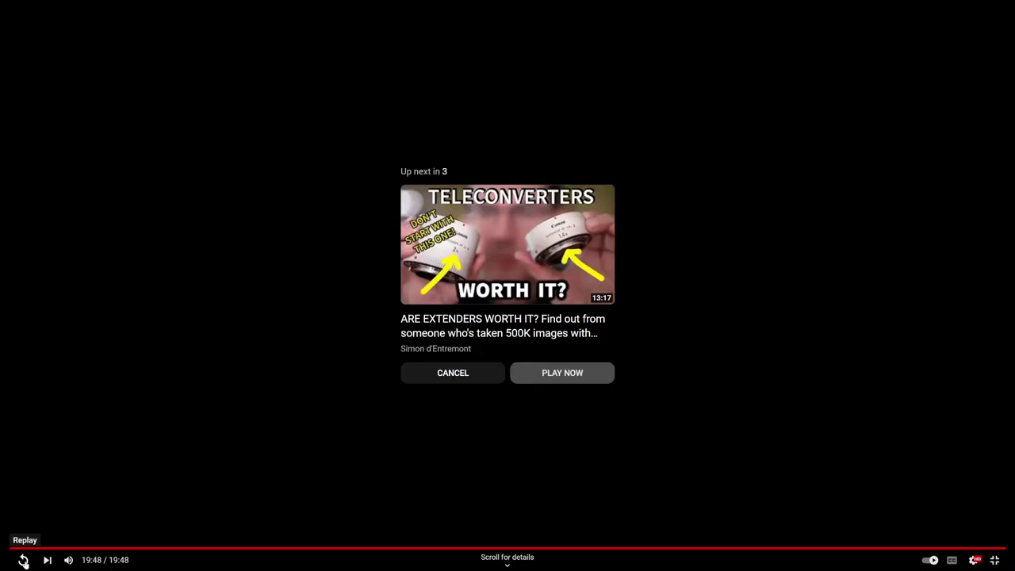
pyautogui.click(23, 560)
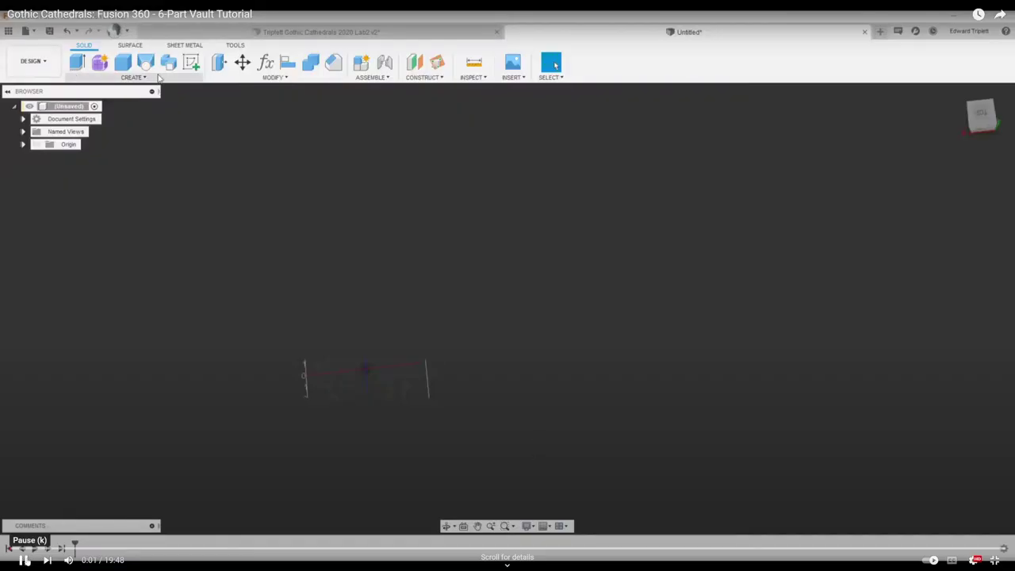